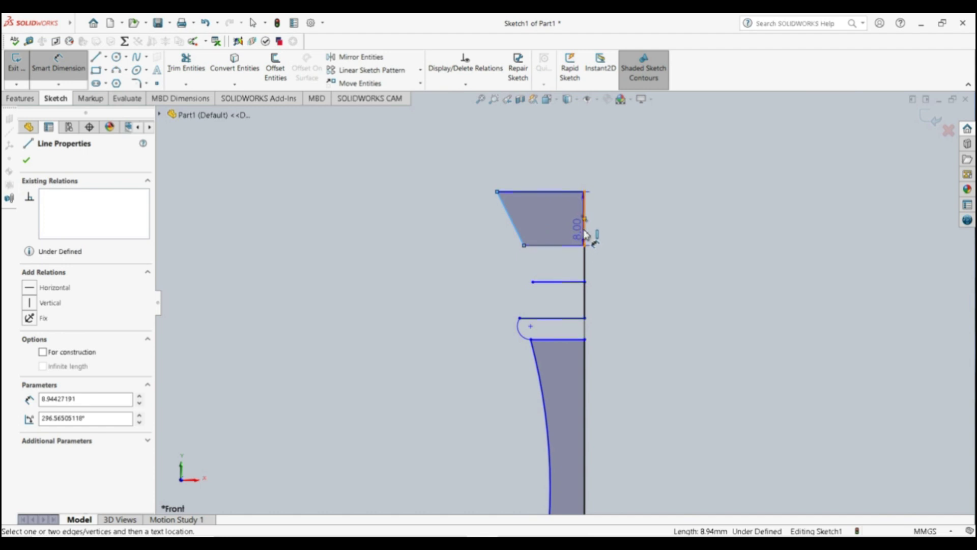
Step: Abandon a trapezoid edge dimension and a first attempt at mirroring the slanted edge
left_click(585, 230)
key("Escape")
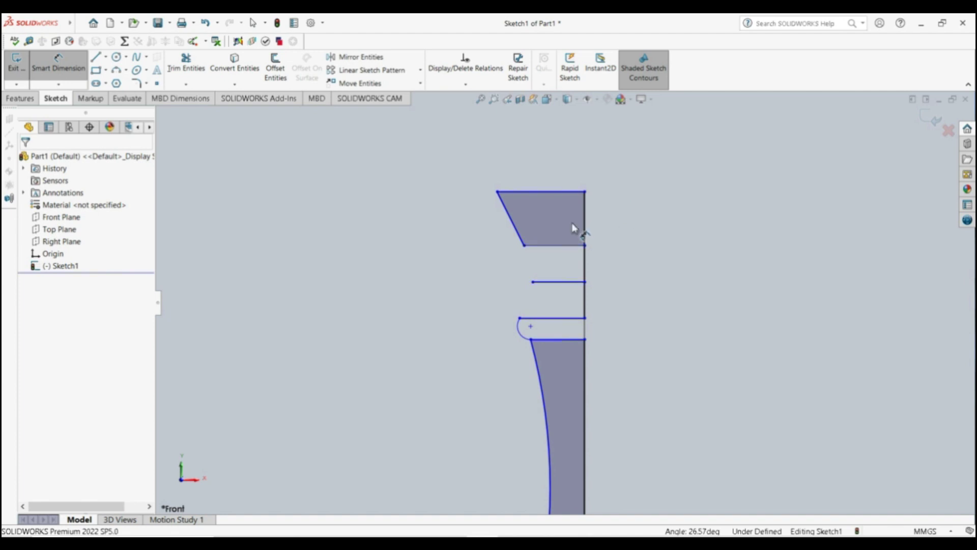
key("Escape")
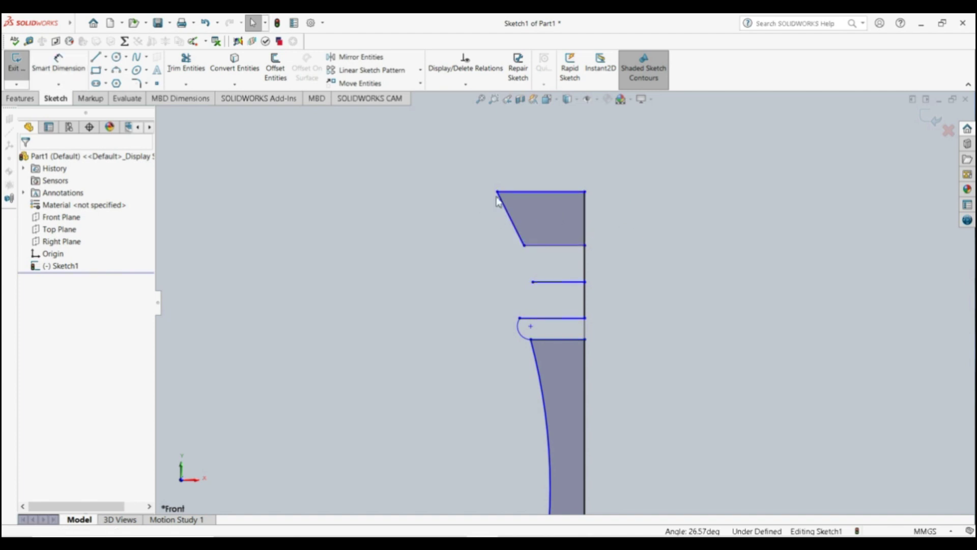
left_click(361, 57)
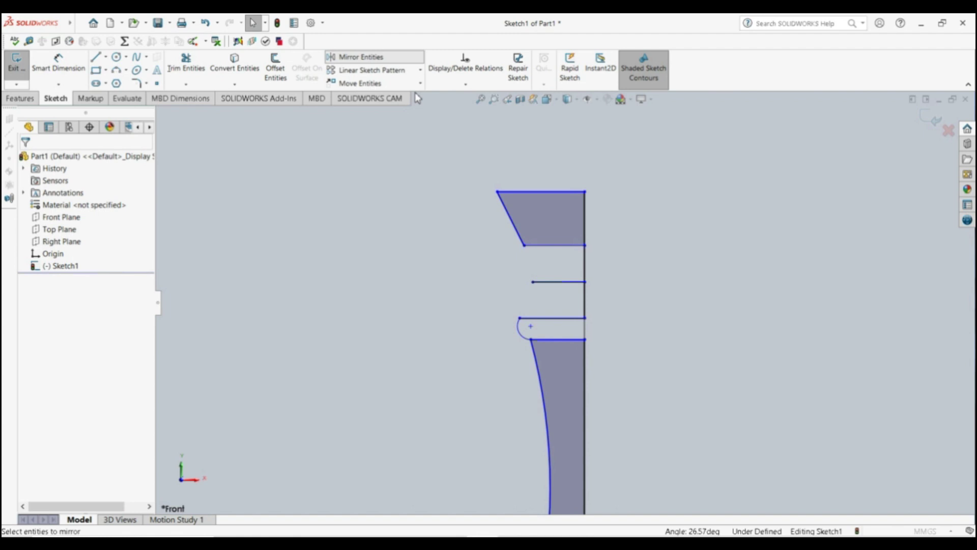
left_click(519, 234)
left_click(125, 309)
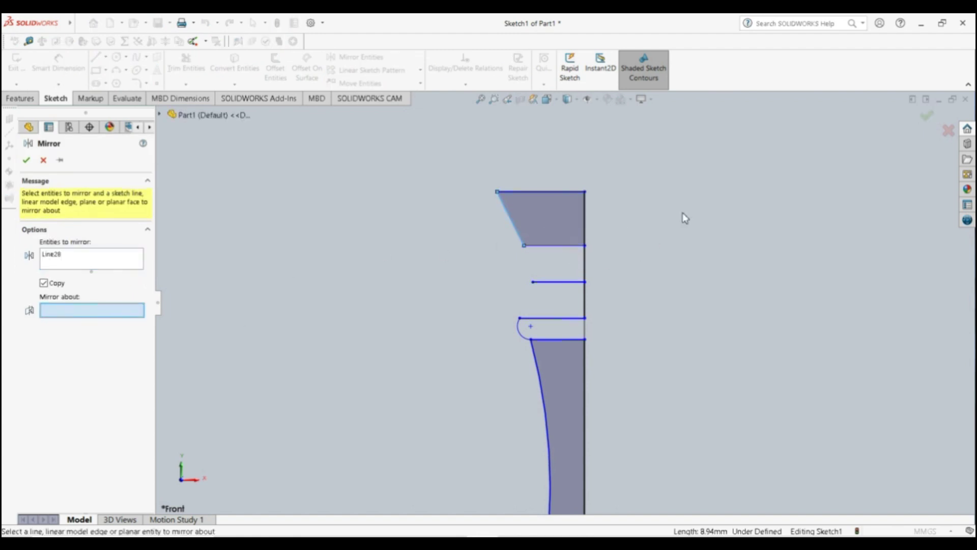
left_click(585, 221)
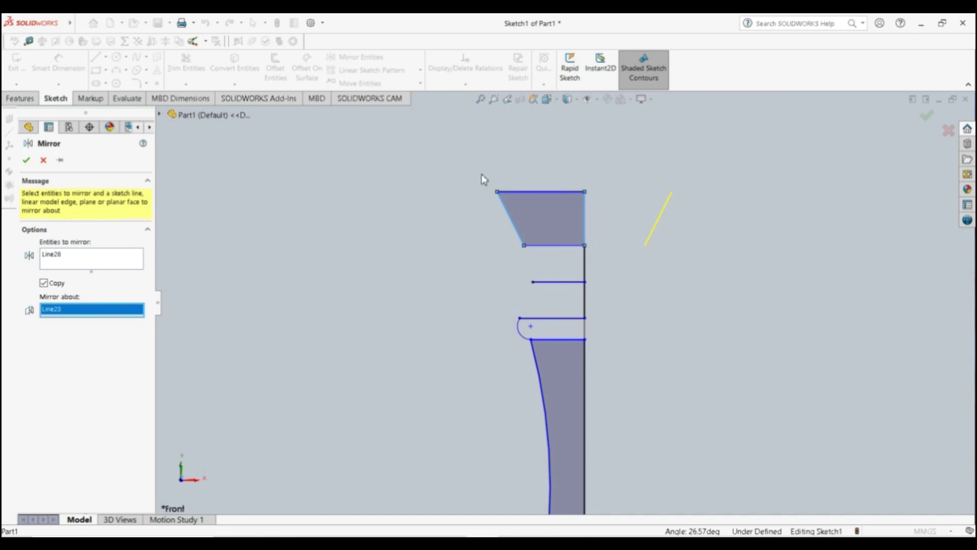
key("Escape")
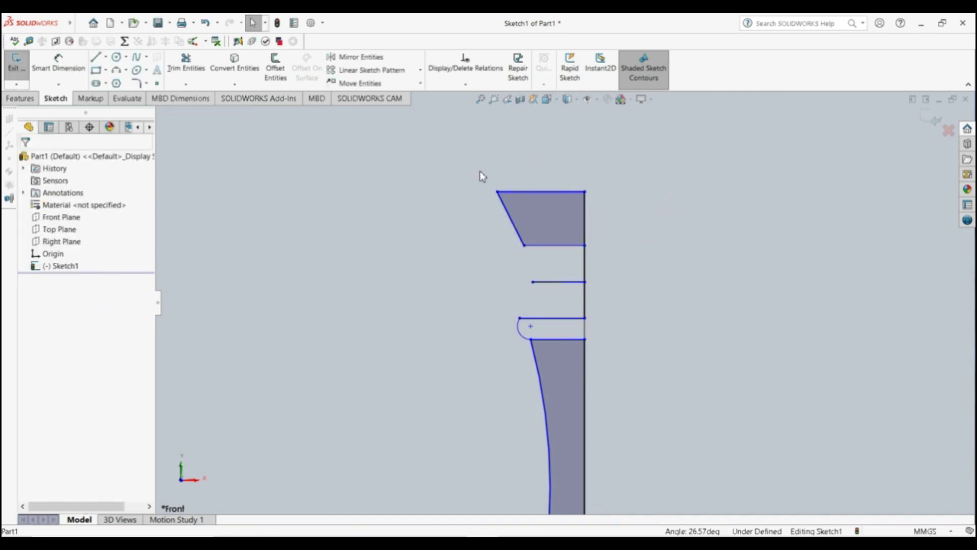
Step: Mirror the top-left slanted edge (Line28) about the right vertical edge (Line23)
left_click(356, 57)
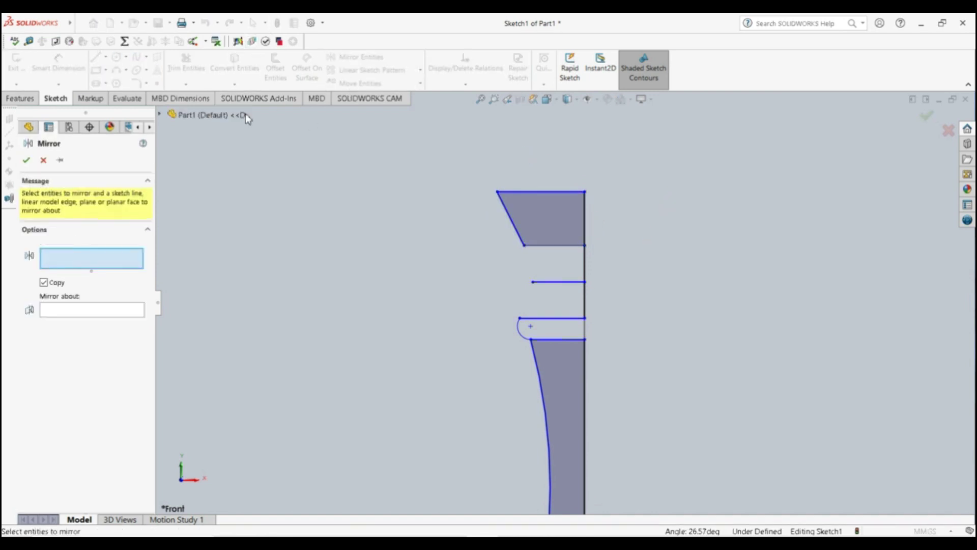
left_click(511, 219)
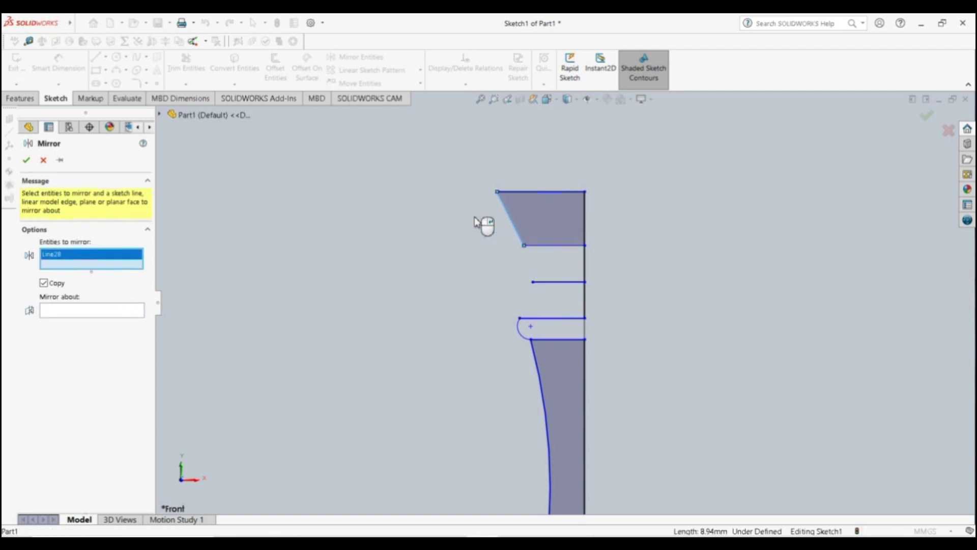
left_click(111, 311)
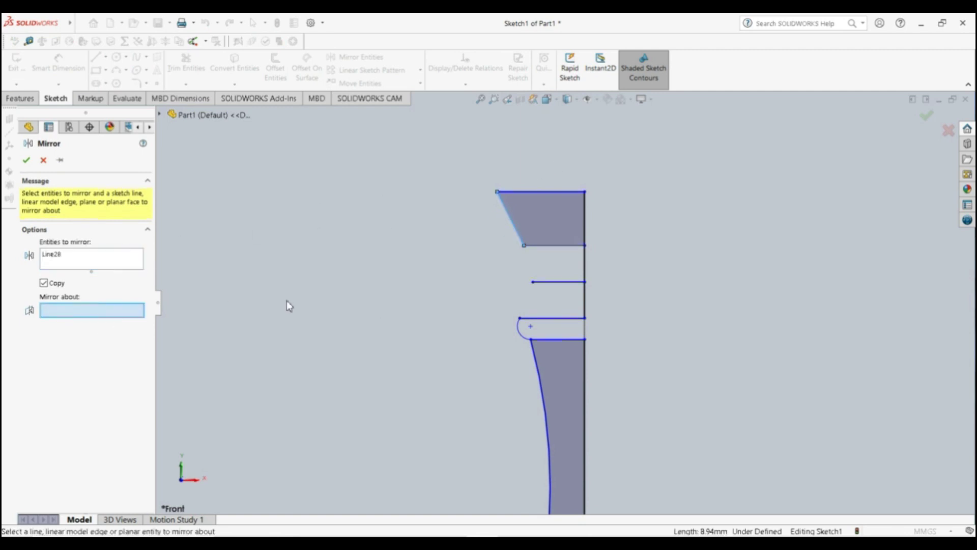
left_click(584, 236)
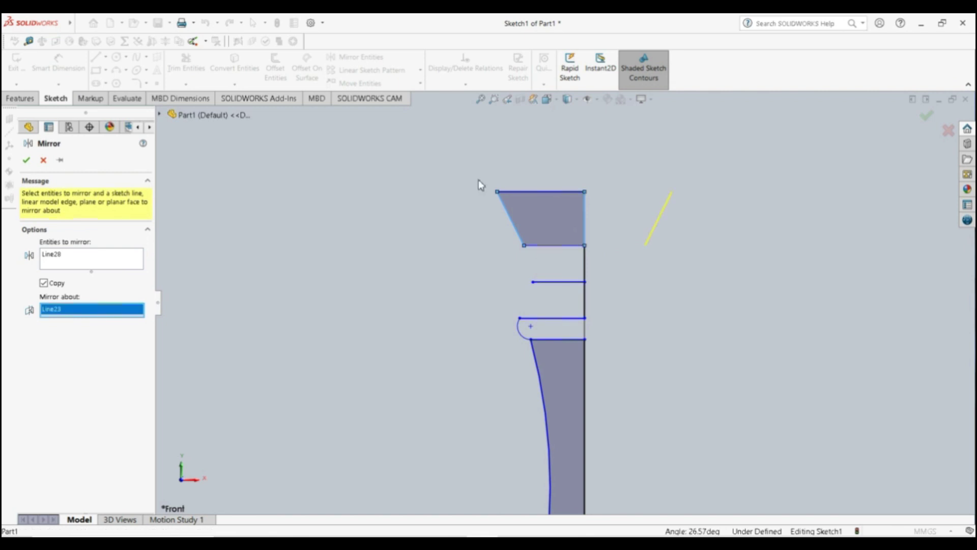
left_click(27, 160)
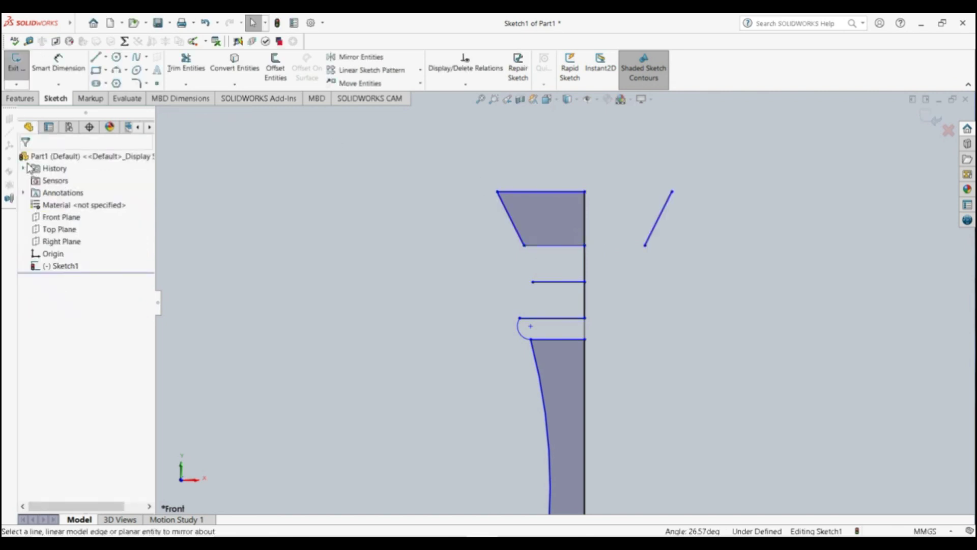
Step: Dimension the angle between the two slanted lines, trying 57.56° before undoing it
left_click(58, 65)
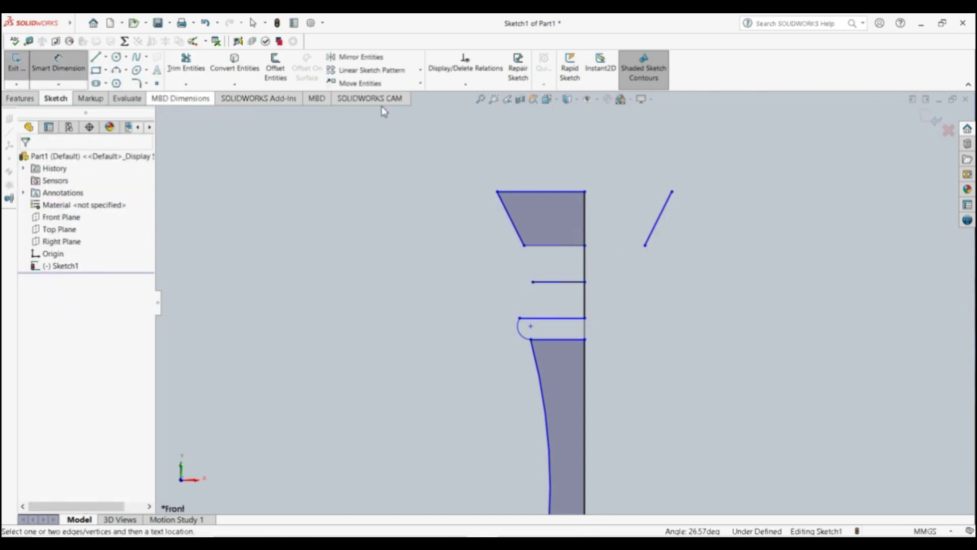
left_click(520, 233)
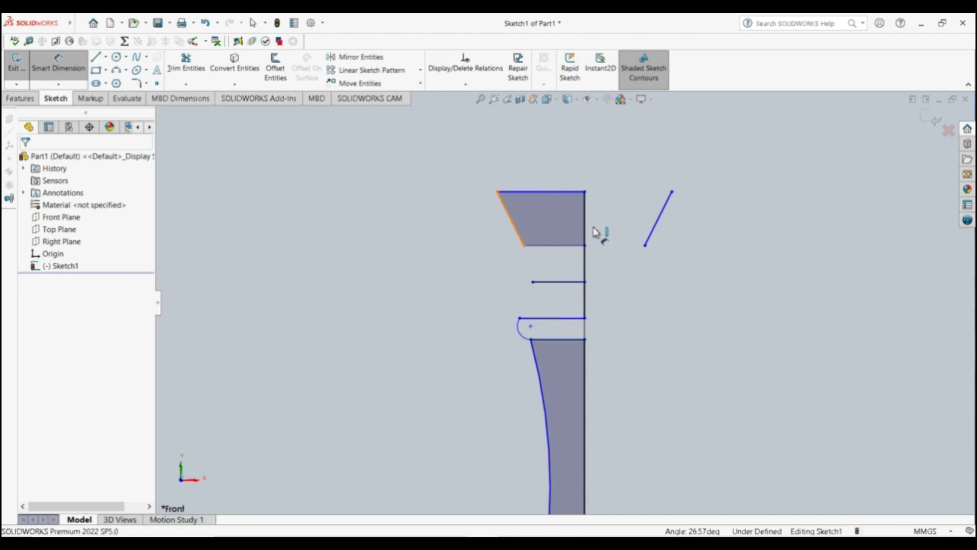
left_click(654, 229)
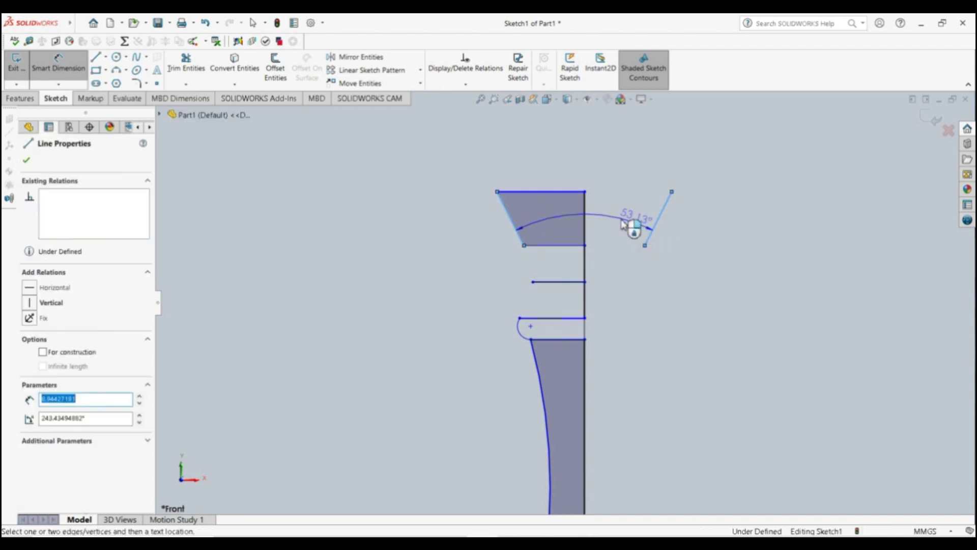
left_click(613, 226)
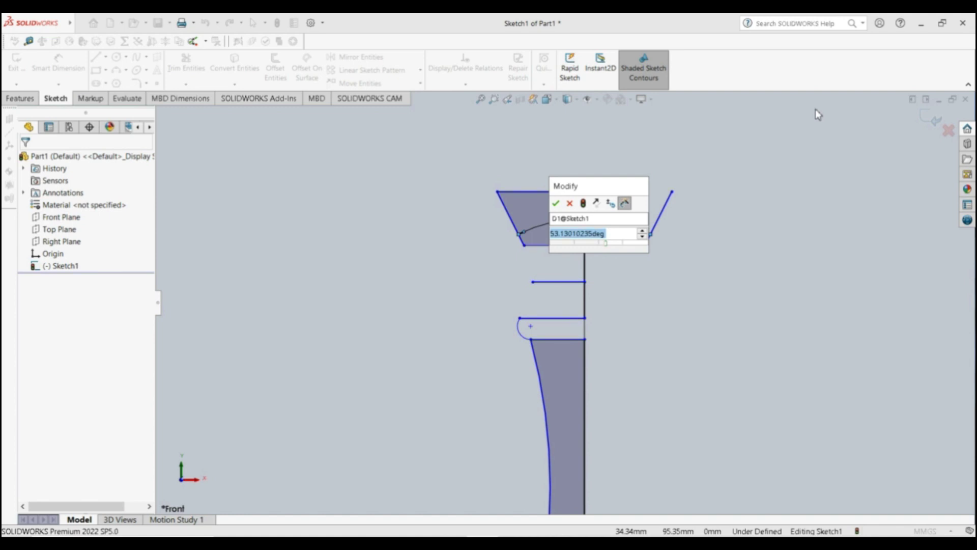
type("57.56")
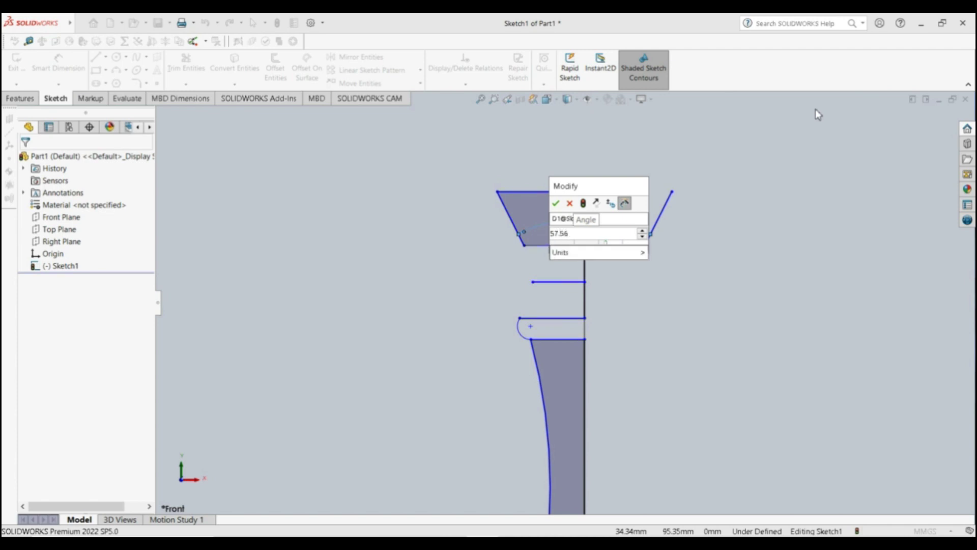
key("Return")
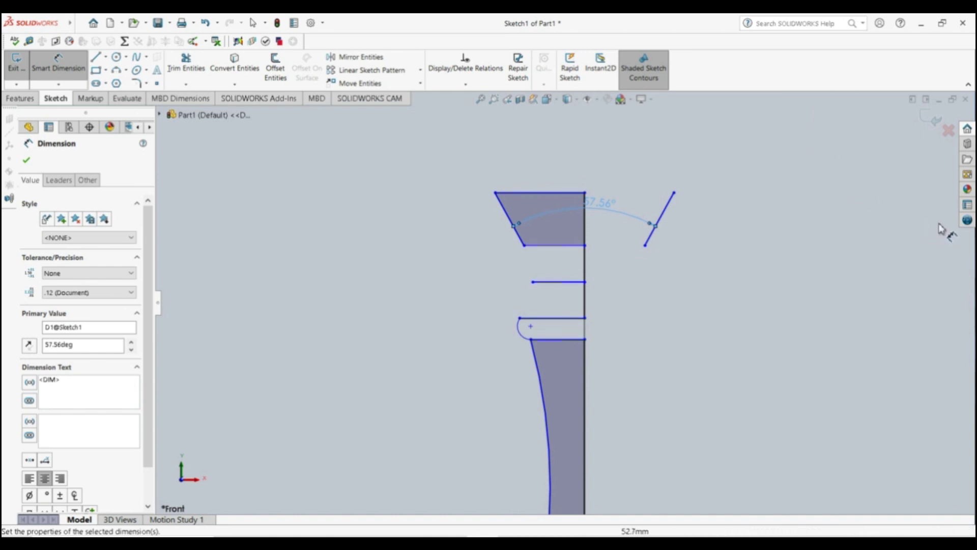
key("ctrl+z")
key("Escape")
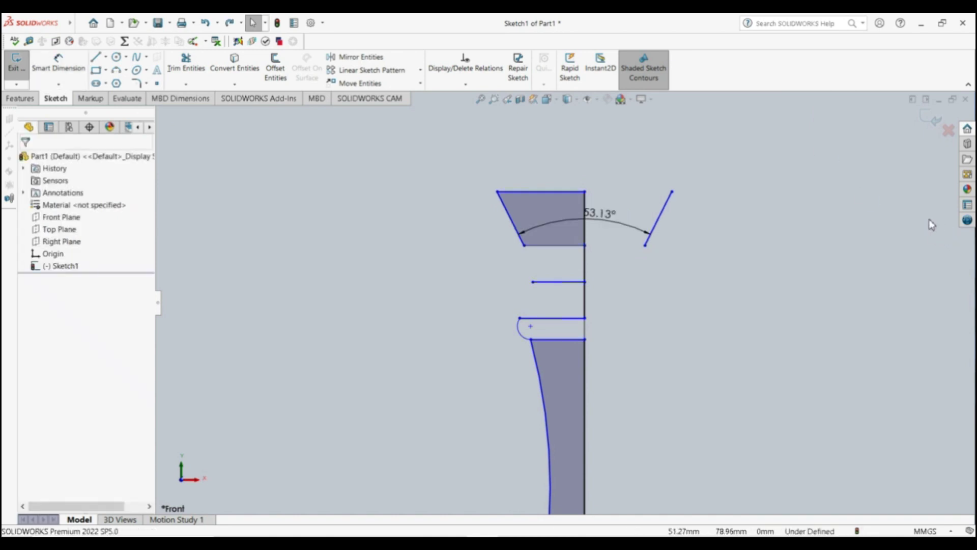
Step: Change the angle dimension from 53.13° to 57.76°
left_click(619, 229)
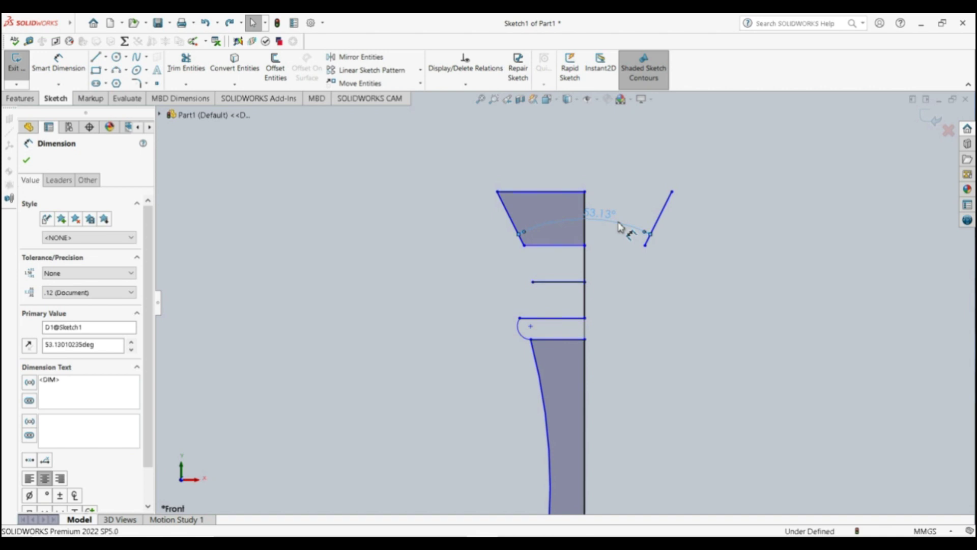
double_click(619, 228)
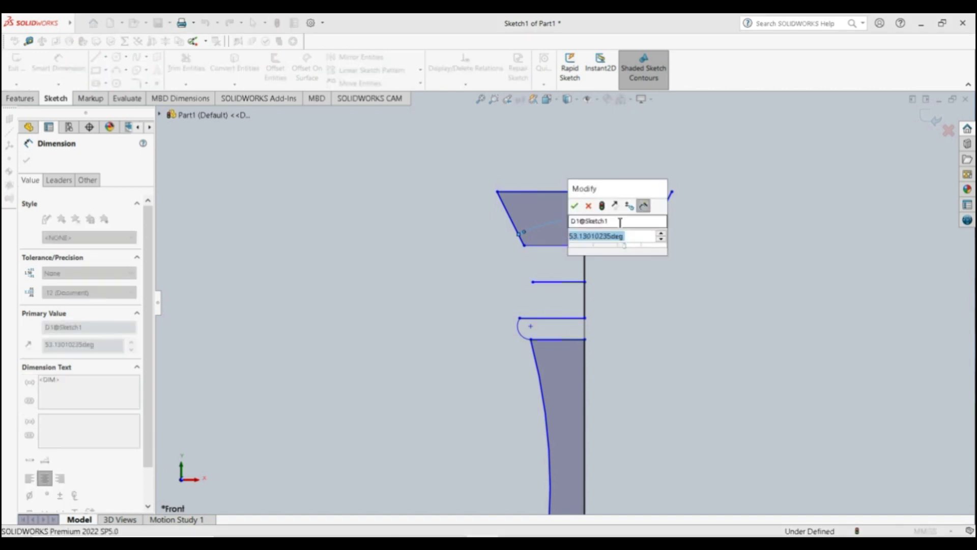
type("57")
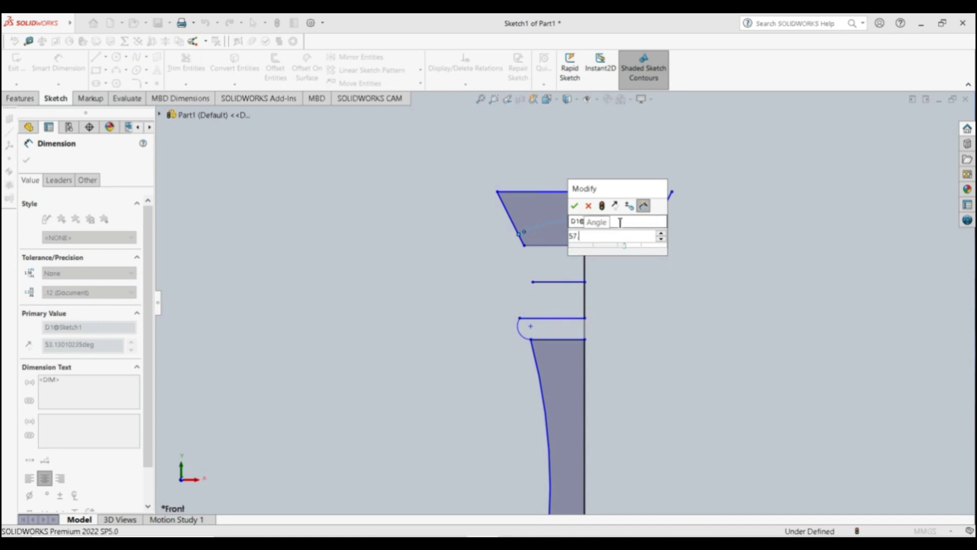
type(".76")
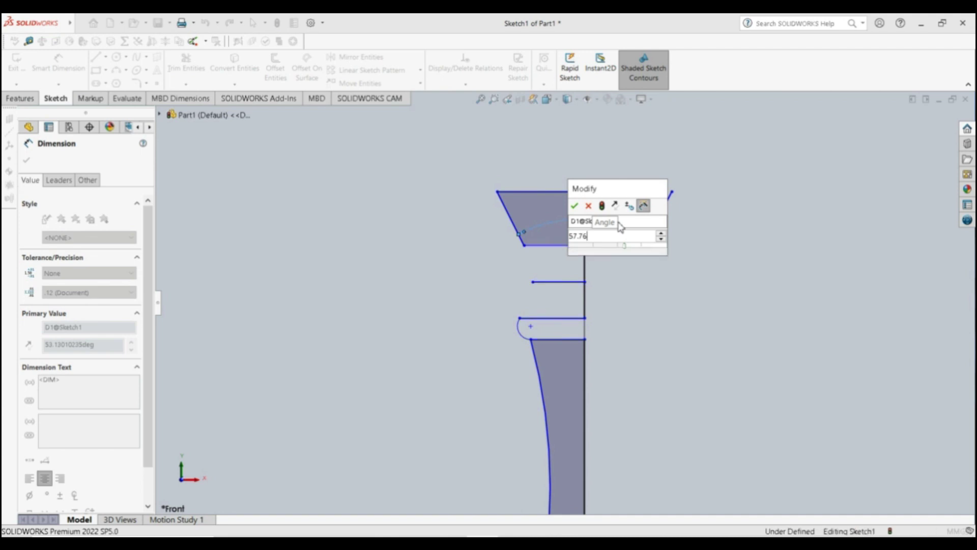
key("Return")
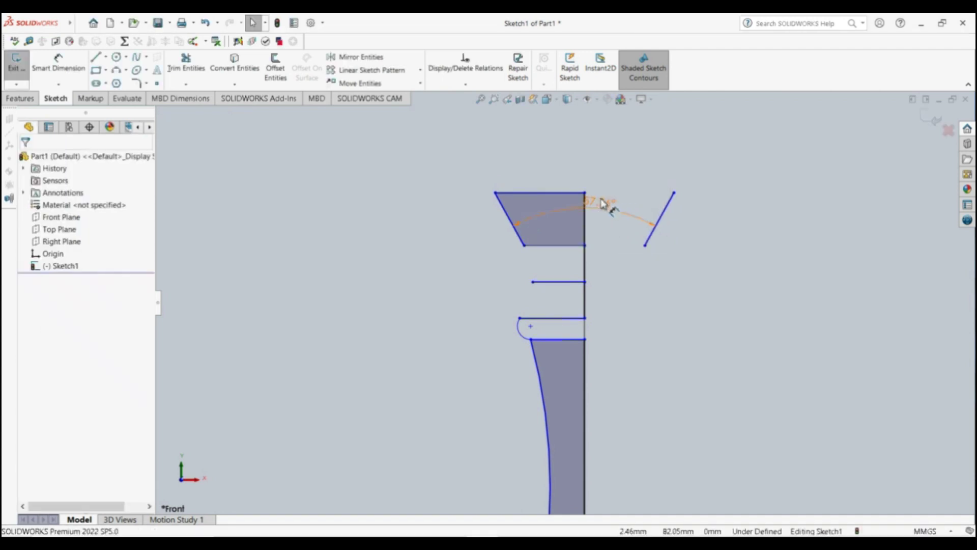
key("Escape")
Step: Delete the mirrored slanted line, then abandon a dimension on the top edge
left_click(659, 223)
key("Delete")
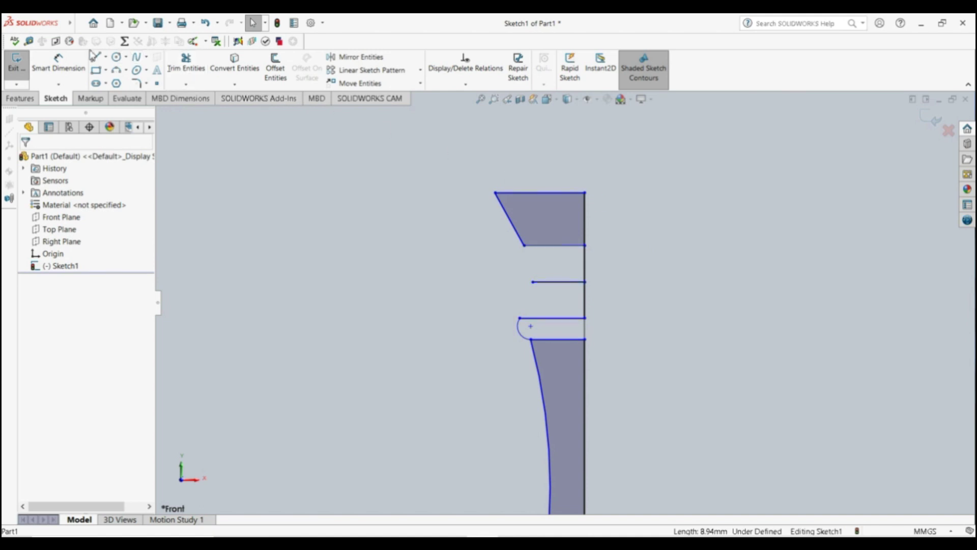
left_click(58, 65)
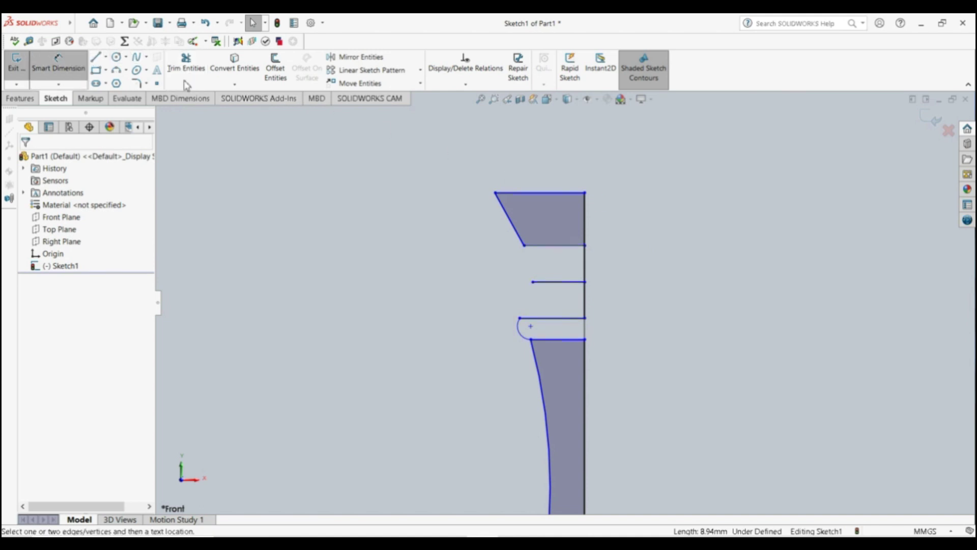
left_click(509, 192)
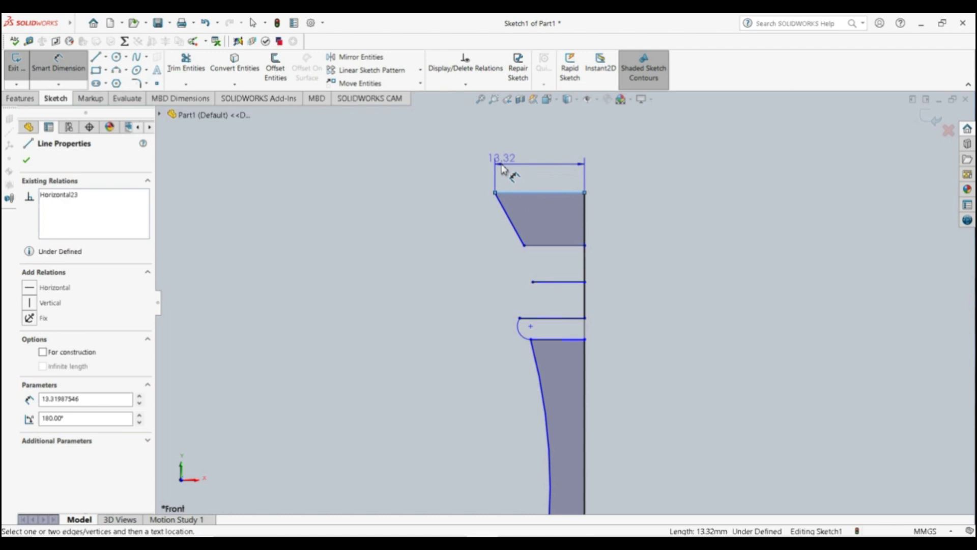
key("Escape")
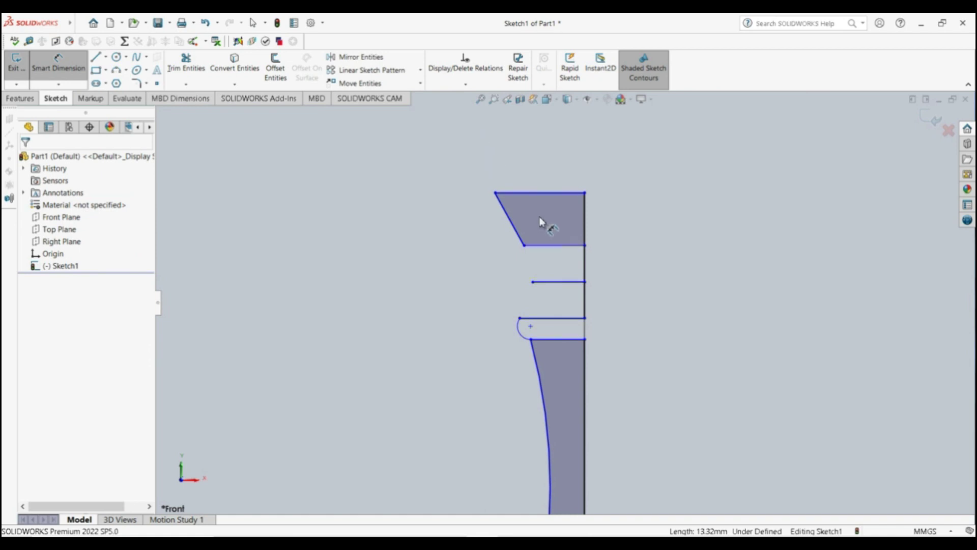
key("Escape")
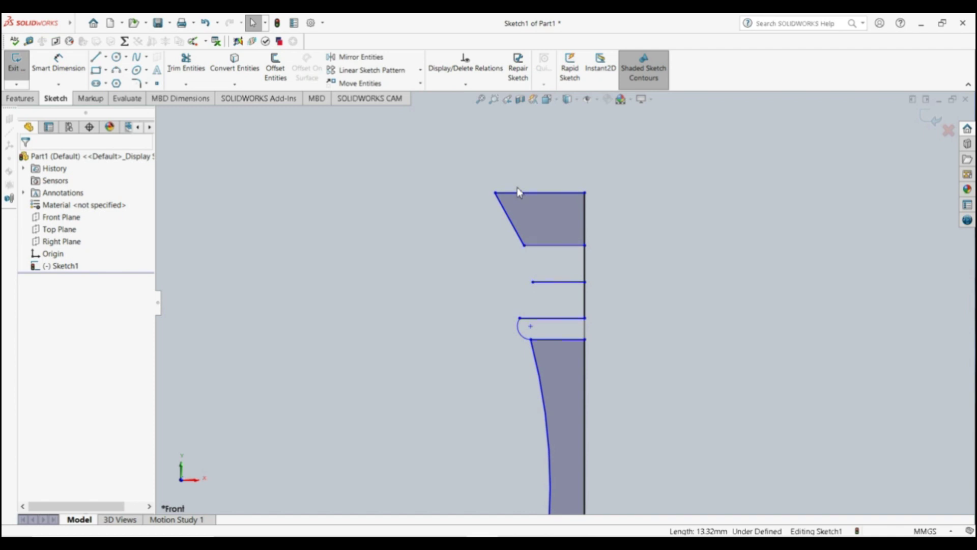
Step: Draw a 2 mm vertical line up from the trapezoid's top-right corner
left_click(529, 206)
left_click(490, 214)
left_click(96, 57)
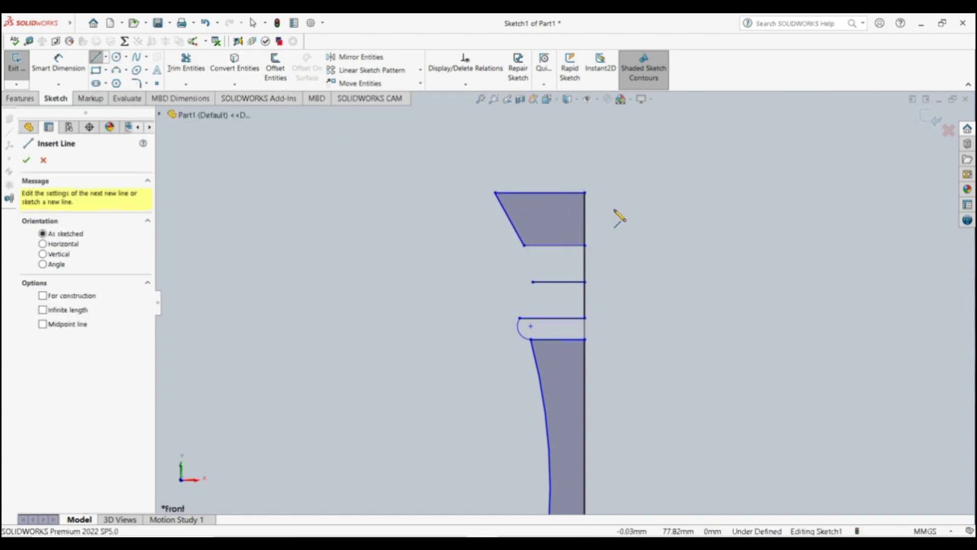
left_click(584, 193)
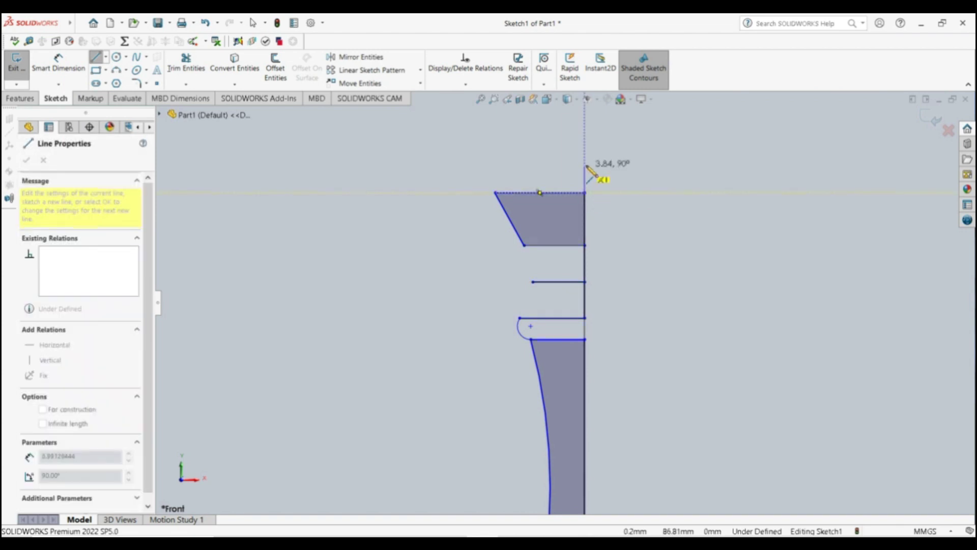
left_click(585, 164)
type("2")
key("Return")
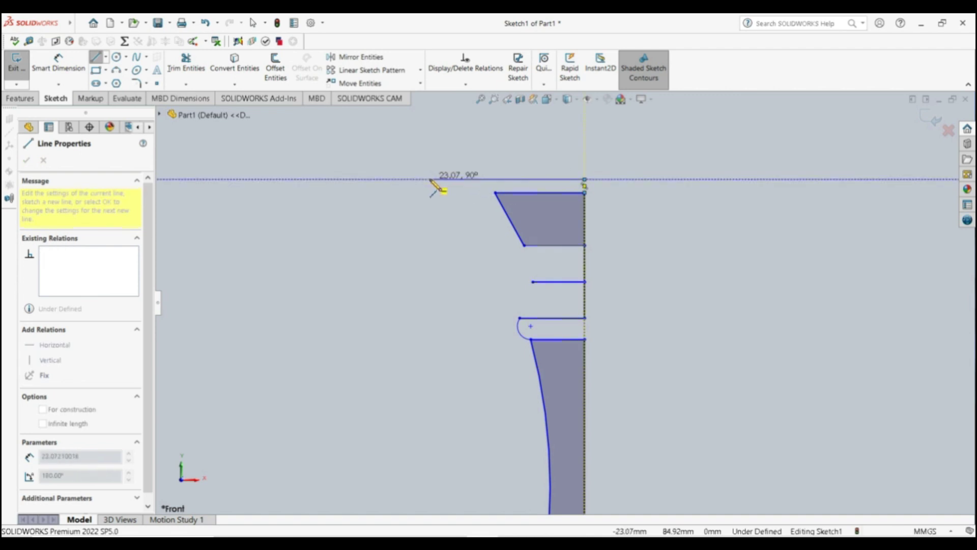
Step: Add the rim's horizontal top line and a vertical line dropping past the trapezoid corner
double_click(430, 179)
type("13")
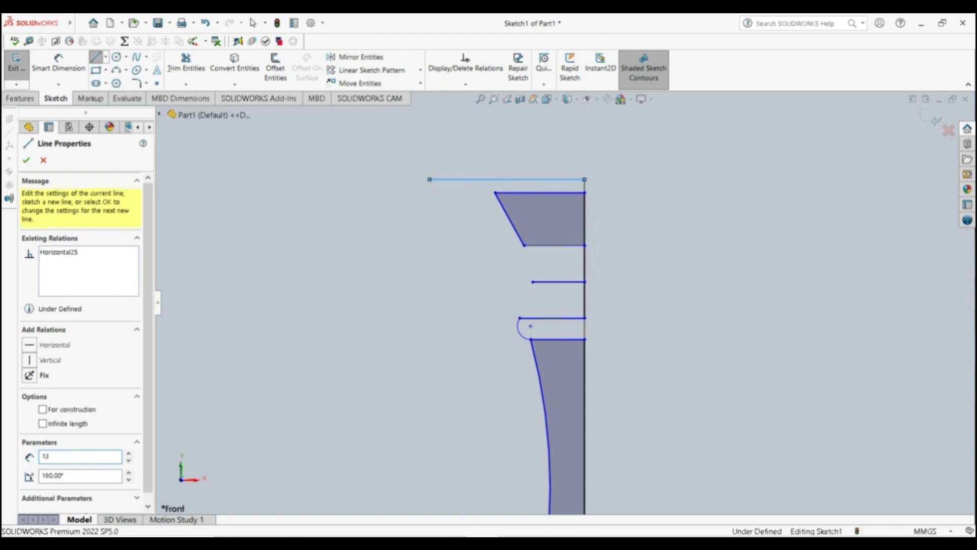
key("Return")
left_click(497, 179)
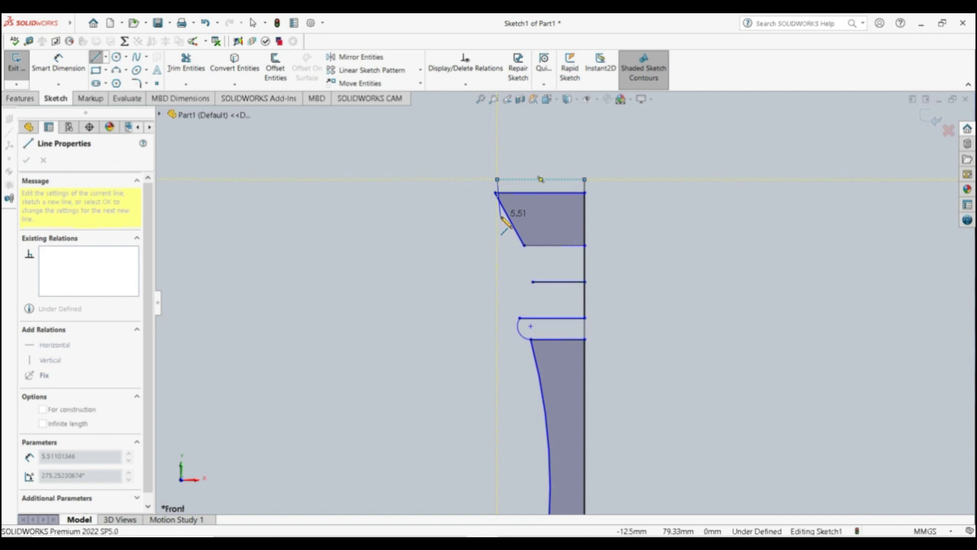
left_click(498, 218)
key("Escape")
key("Escape")
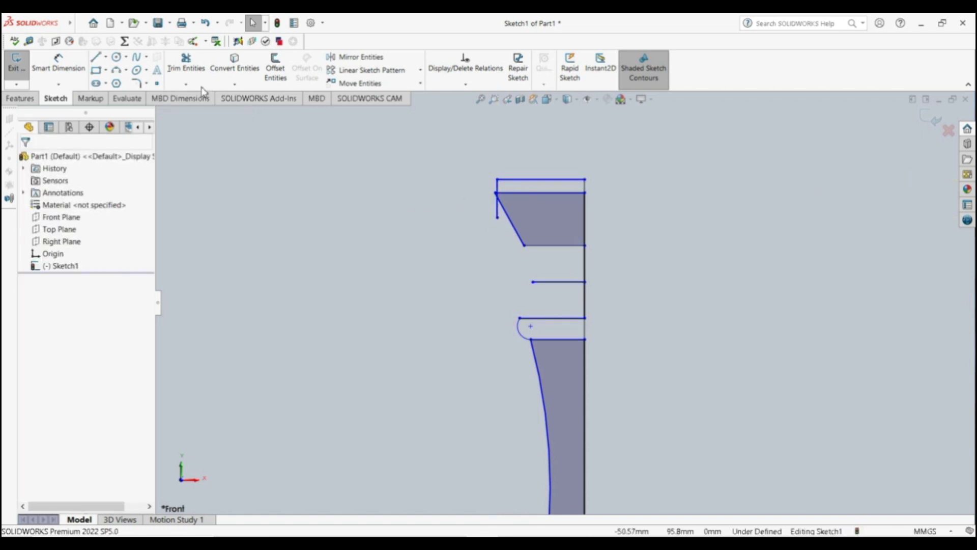
Step: Trim the slanted tip, vertical overhang and short stub at the rim's left edge
left_click(186, 64)
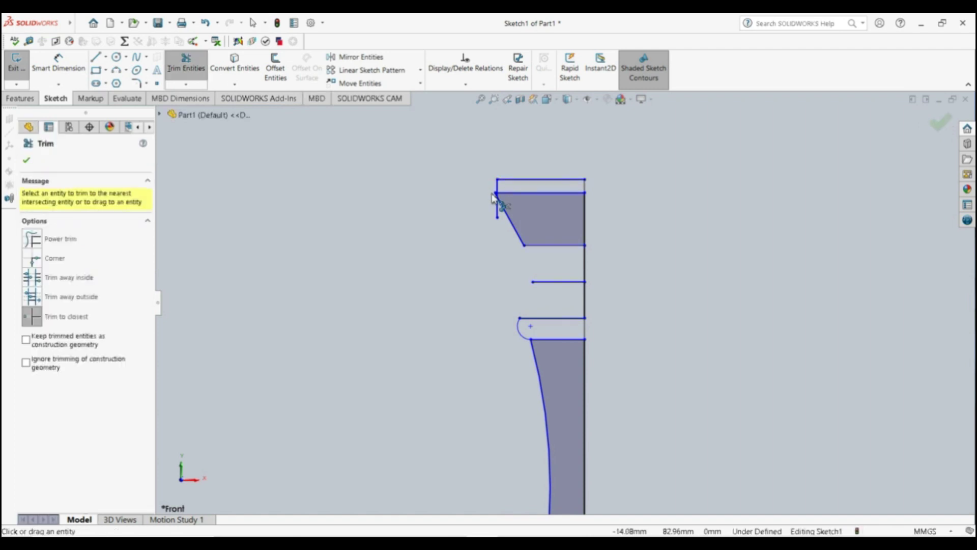
scroll(493, 198, "down", 3)
scroll(508, 223, "down", 3)
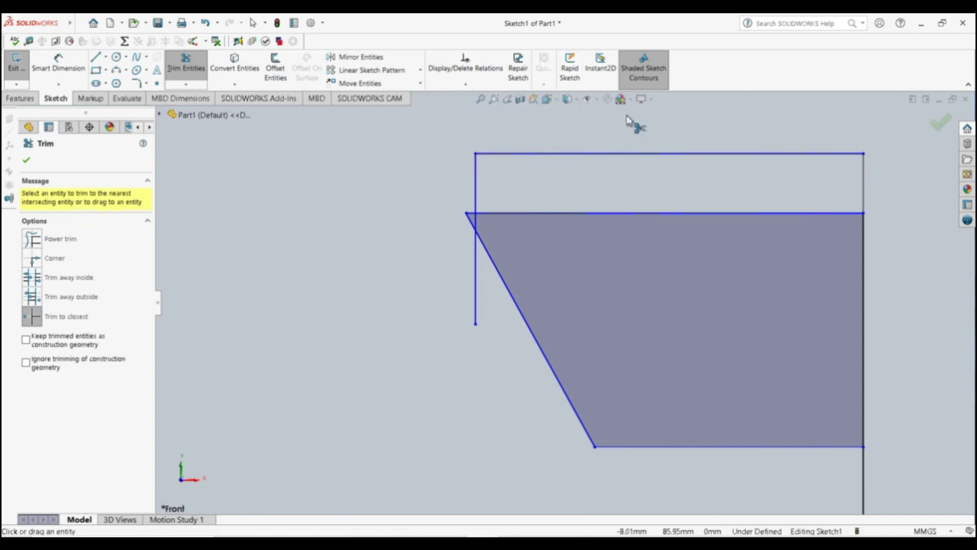
left_click(470, 221)
left_click(475, 255)
left_click(470, 213)
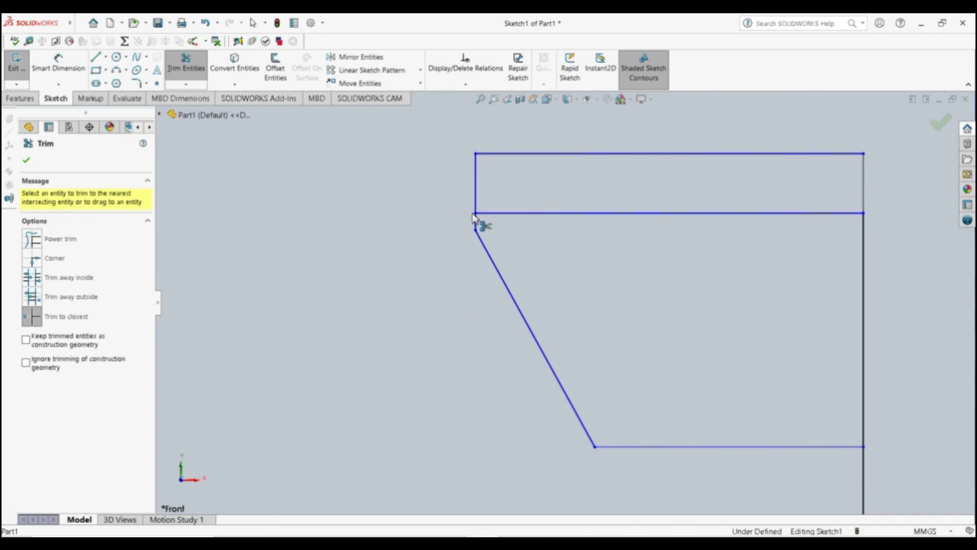
key("Escape")
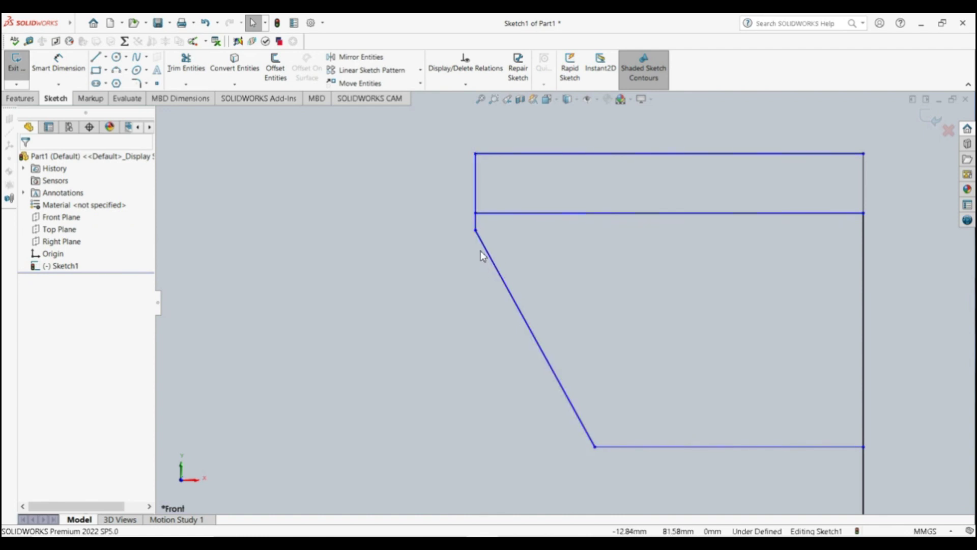
scroll(480, 249, "down", 3)
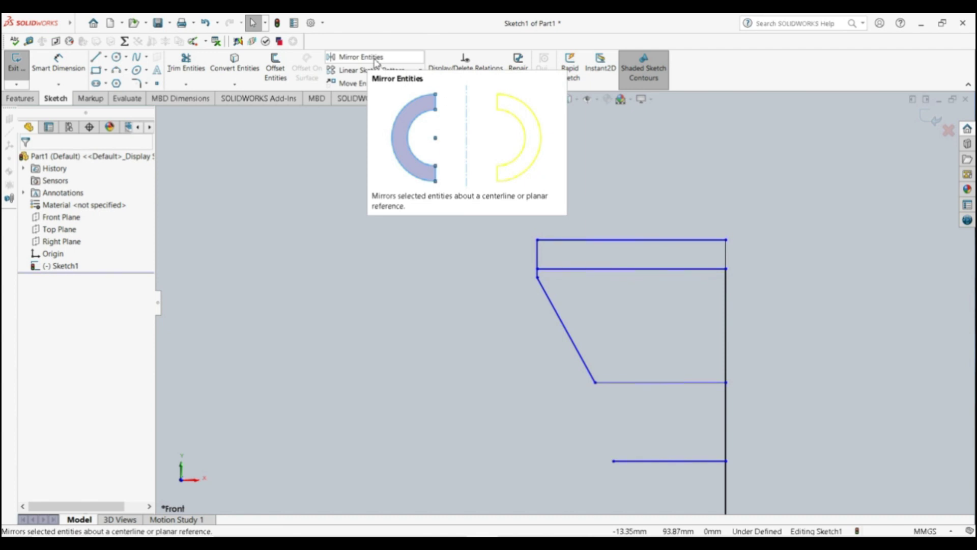
Step: Draw 1 mm down, 1 mm across and back up, forming a square at the rim's top-left corner
left_click(95, 56)
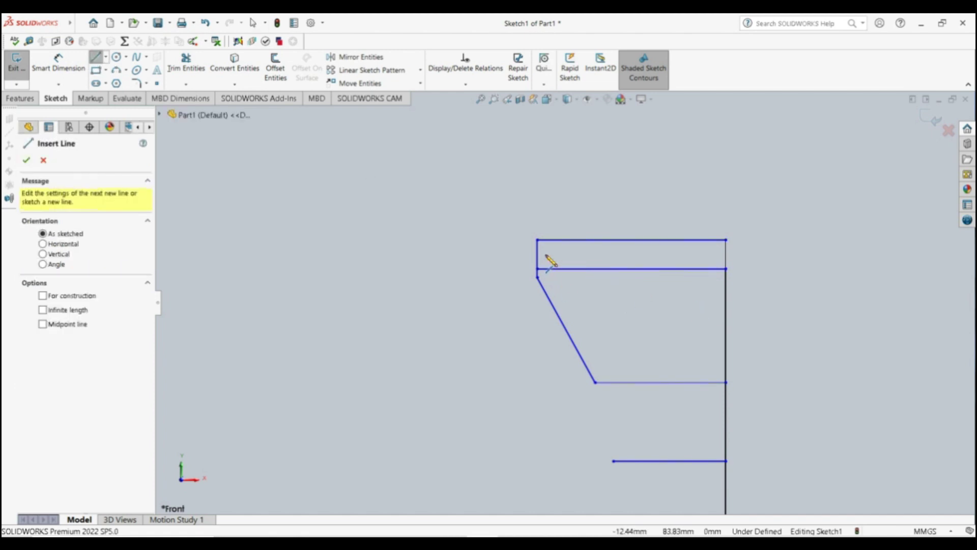
scroll(547, 260, "down", 5)
scroll(544, 254, "down", 1)
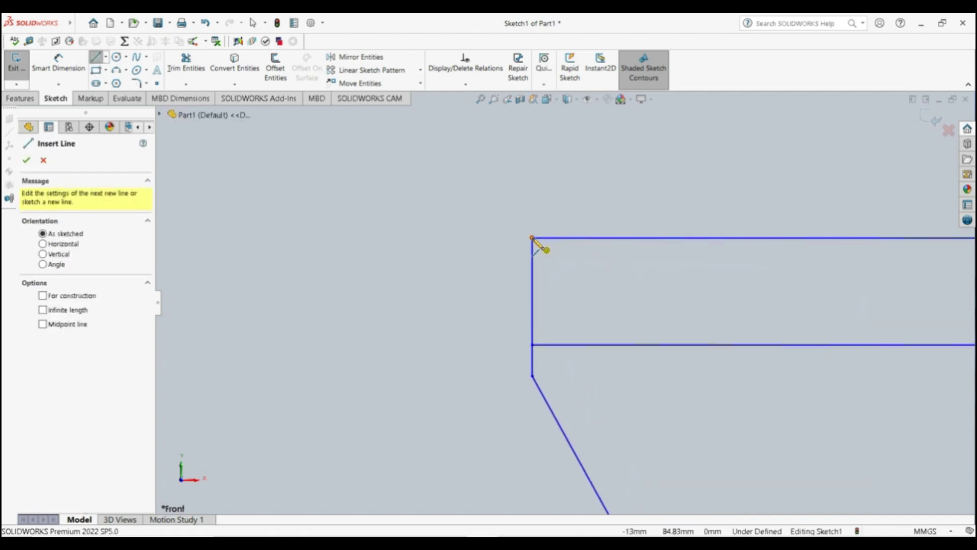
left_click(533, 238)
left_click(532, 261)
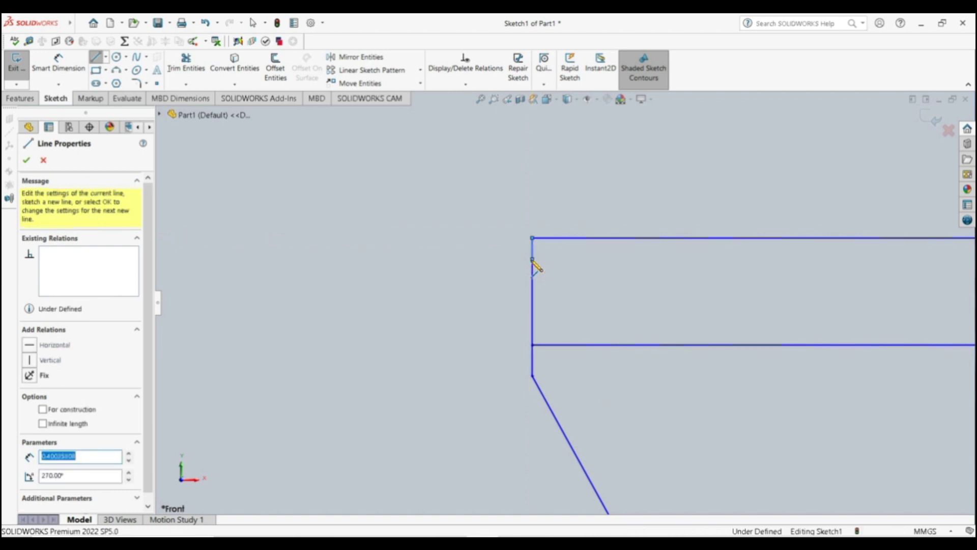
type("1")
key("Return")
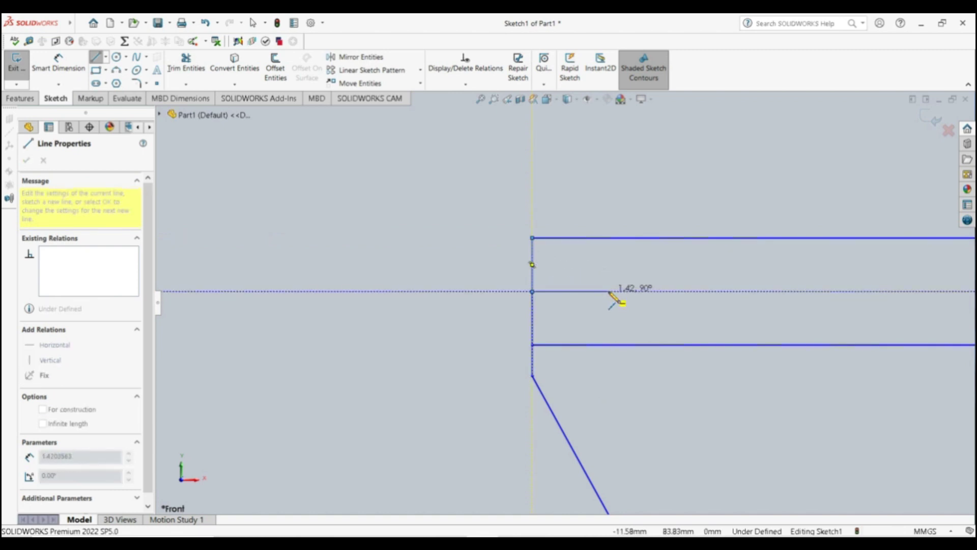
left_click(610, 291)
type("1")
key("Return")
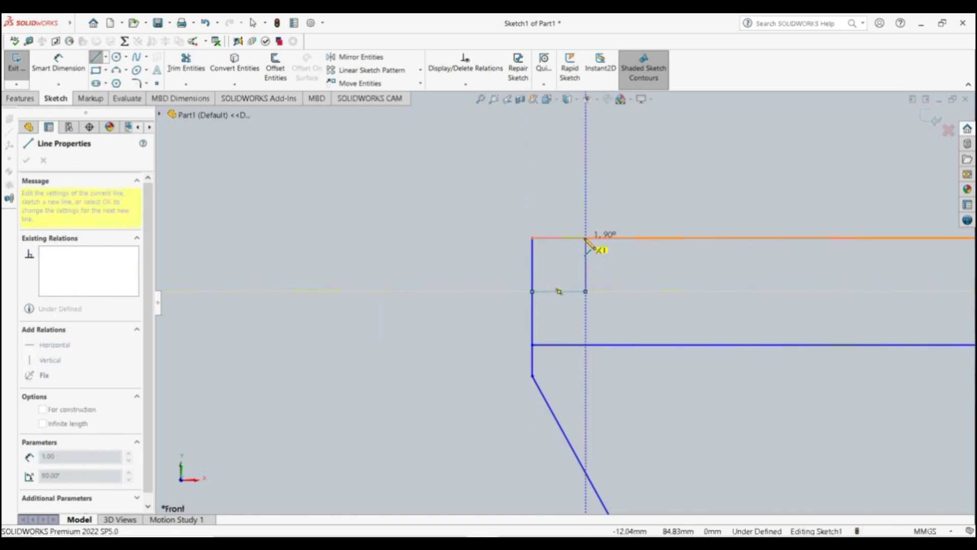
left_click(585, 216)
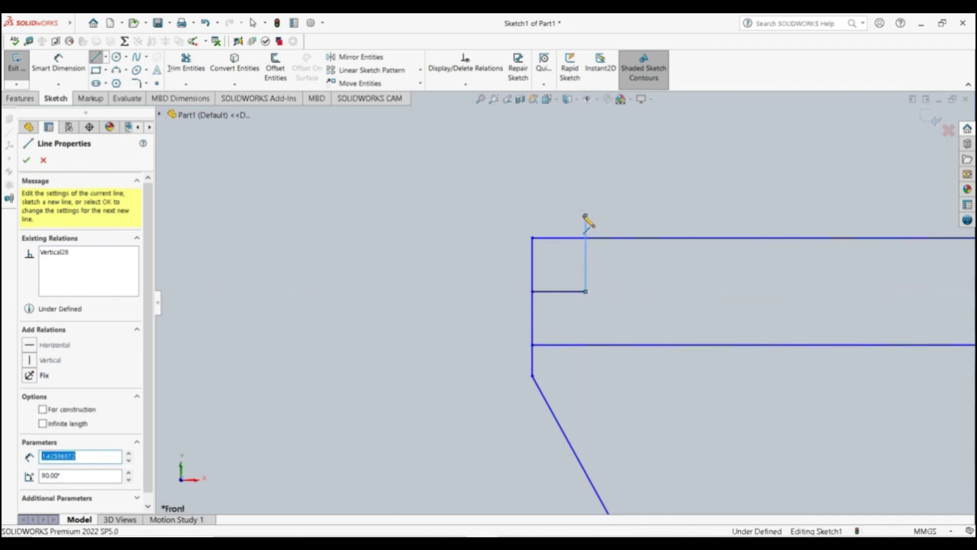
key("Escape")
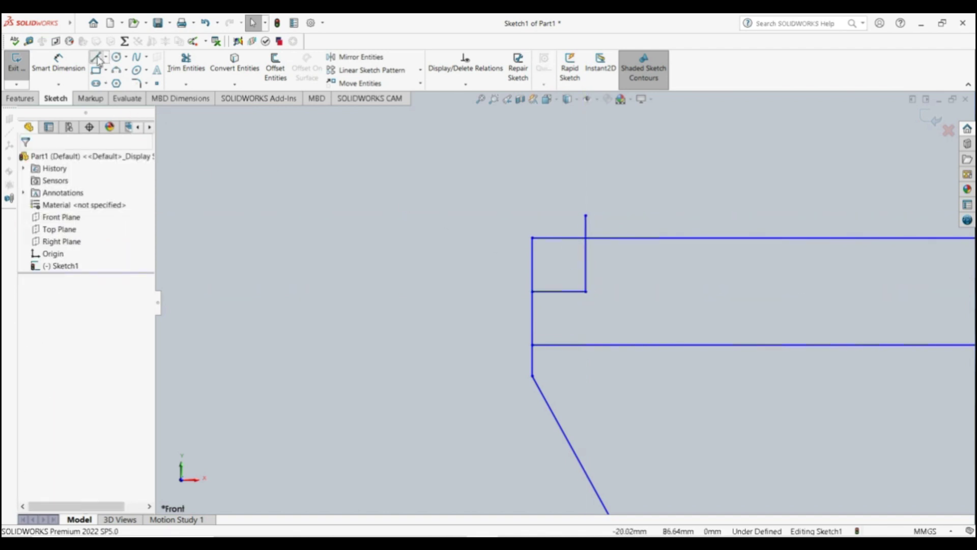
Step: Draw a diagonal from the square's lower-left corner to its top-right corner
left_click(96, 58)
left_click(532, 291)
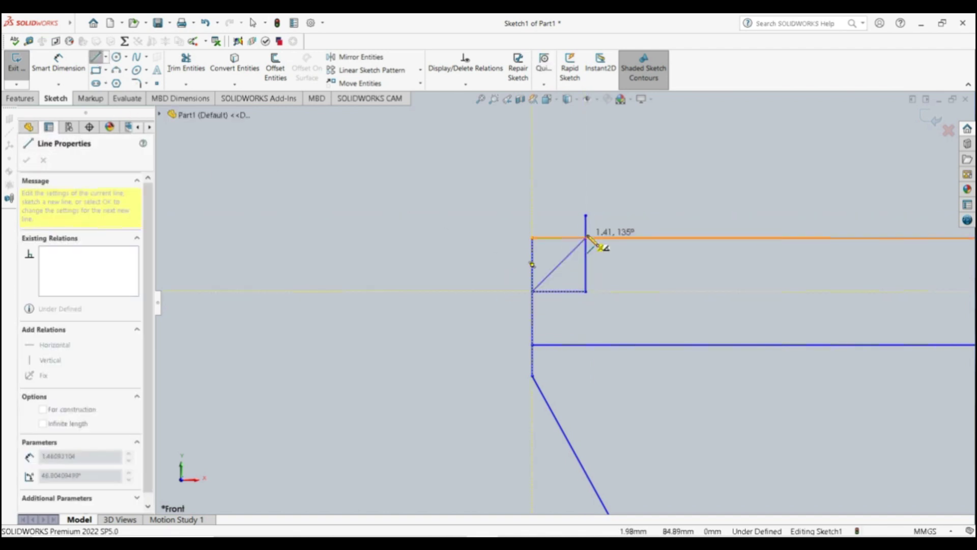
left_click(585, 238)
Step: Trim the rim top edge and vertical stubs beyond the diagonal
key("Escape")
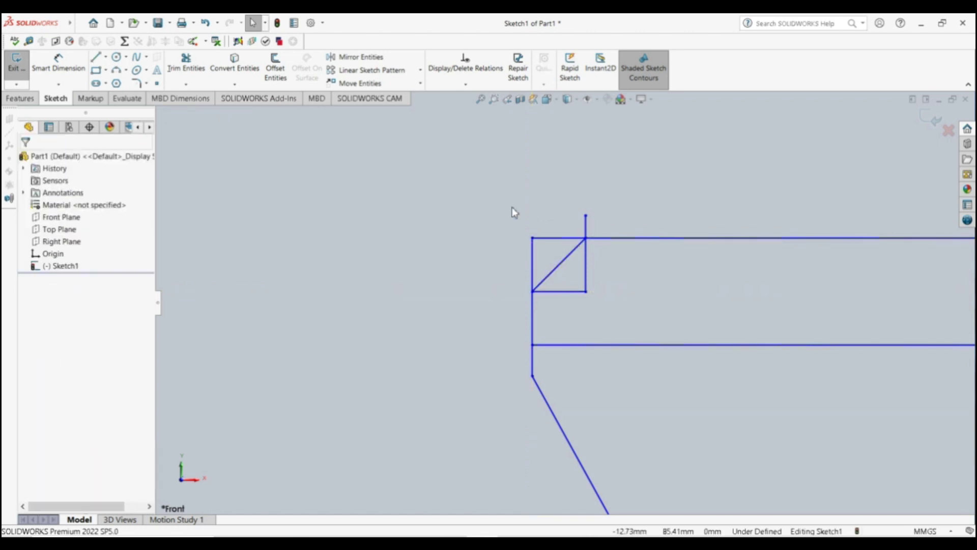
left_click(186, 64)
left_click(548, 237)
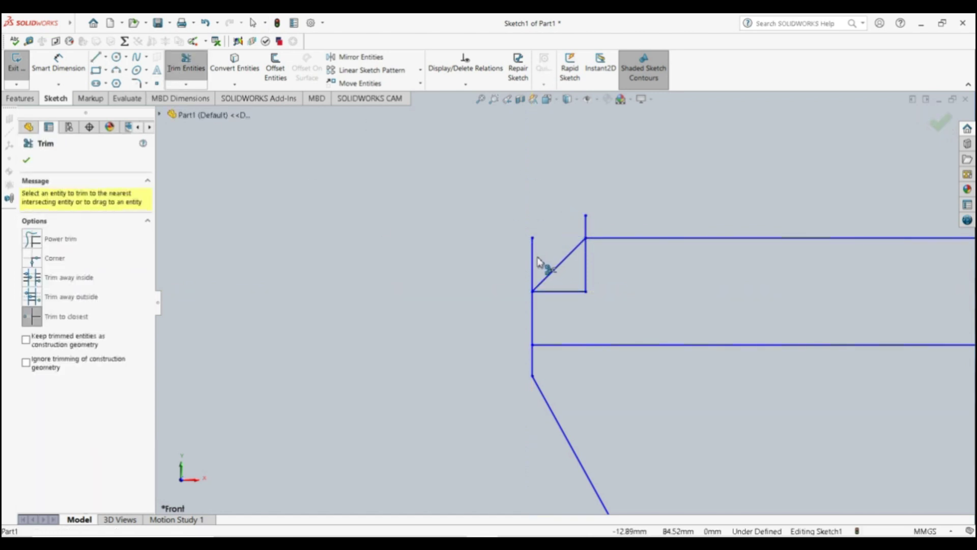
left_click(586, 226)
left_click(531, 264)
key("Escape")
Step: Delete the leftover short horizontal and vertical corner lines, leaving only the diagonal
left_click_drag(594, 286, 576, 309)
key("Escape")
left_click(583, 292)
key("Delete")
left_click(585, 283)
key("Delete")
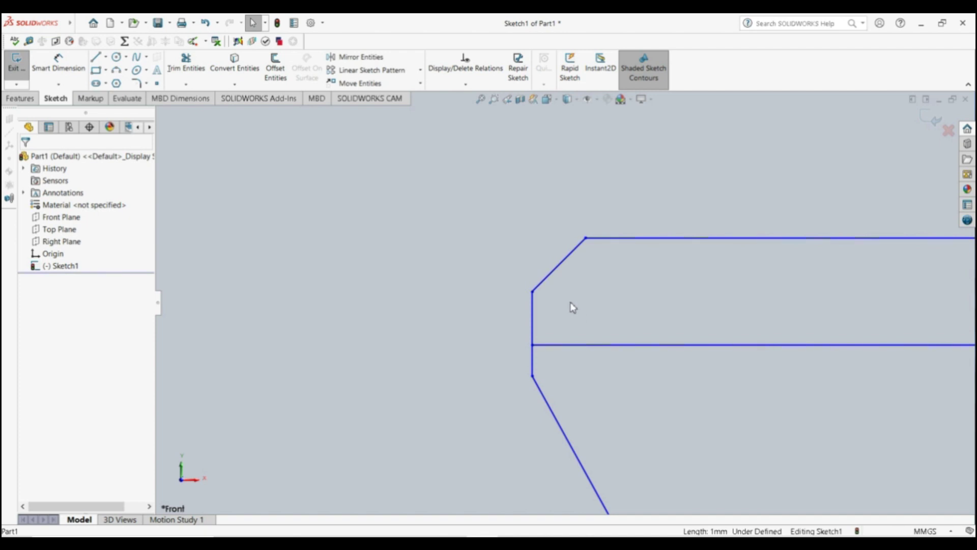
Step: Activate the 3 Point Arc tool after briefly opening and closing the File menu
scroll(570, 307, "down", 3)
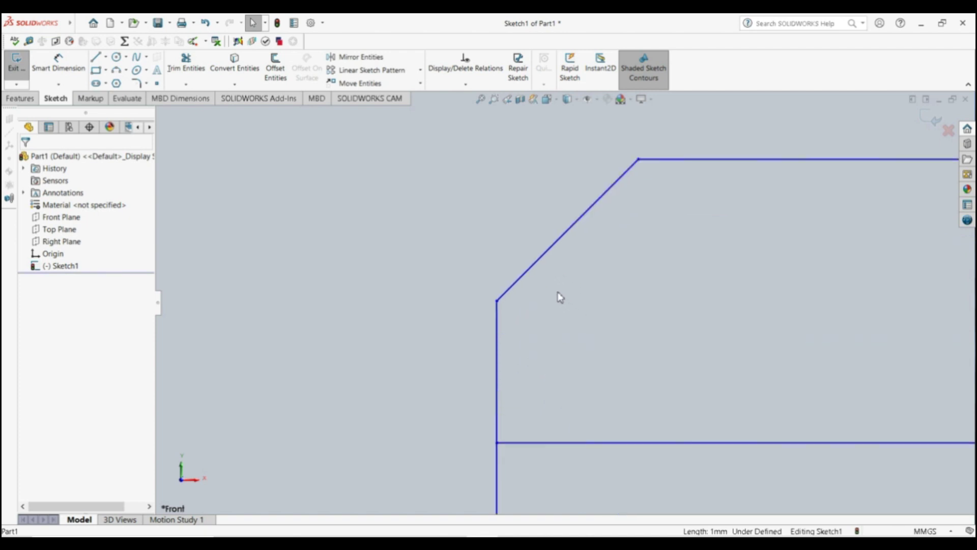
scroll(558, 297, "up", 10)
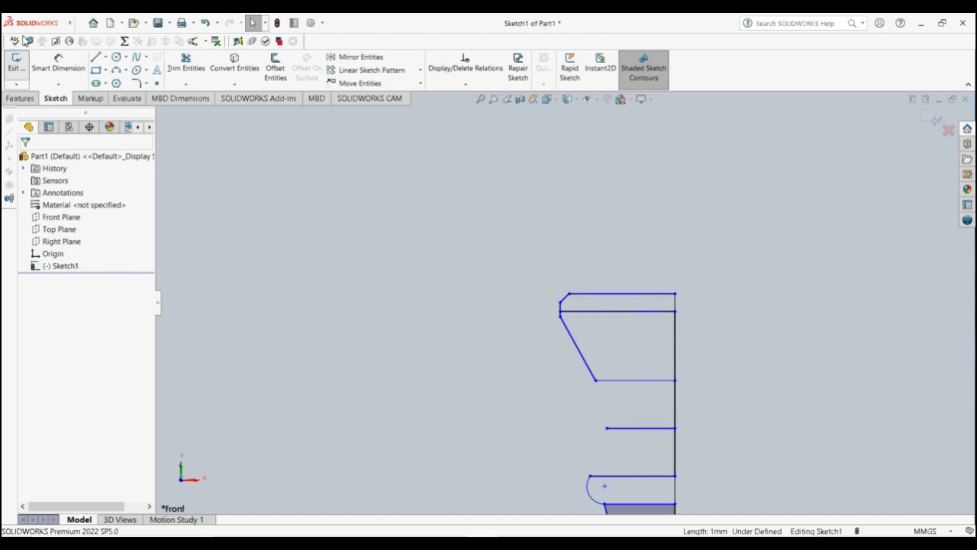
left_click(80, 23)
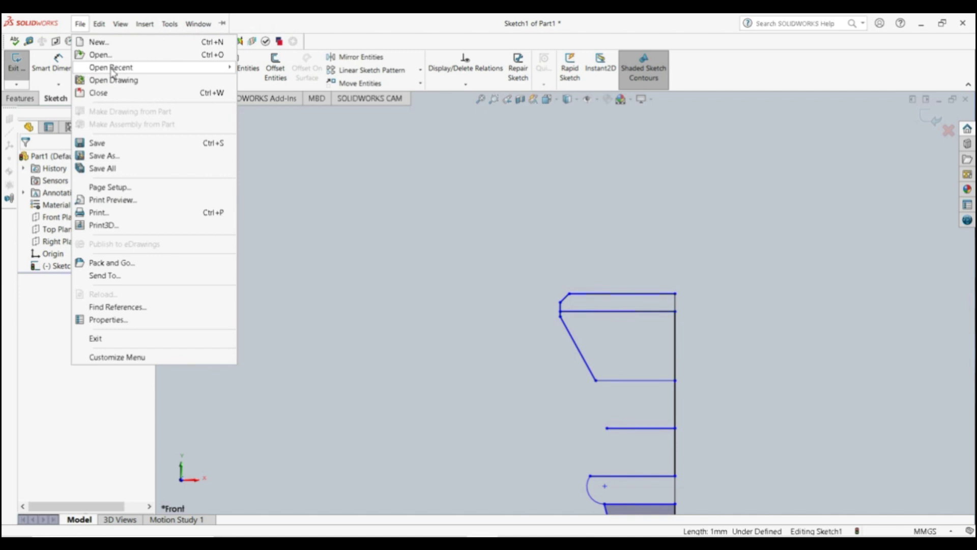
left_click(267, 159)
left_click(116, 69)
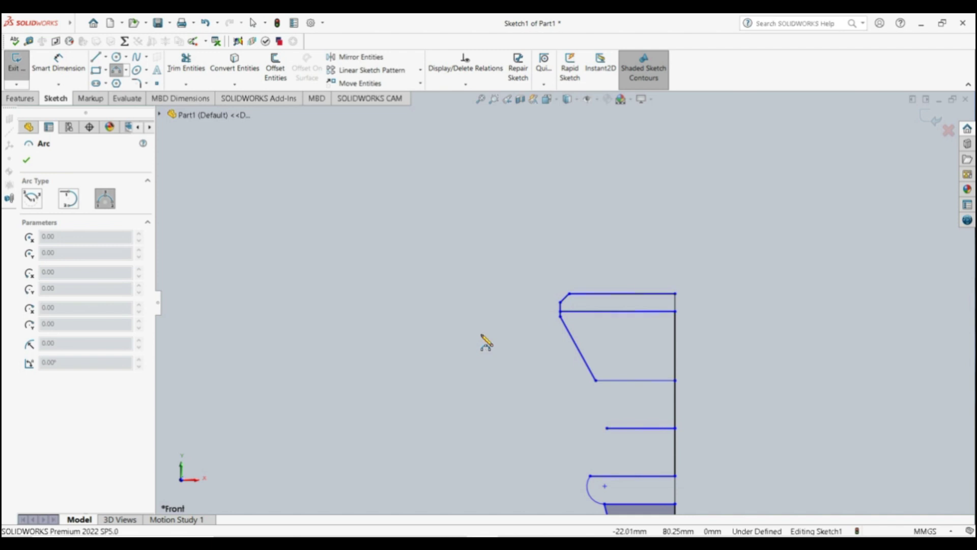
left_click(596, 380)
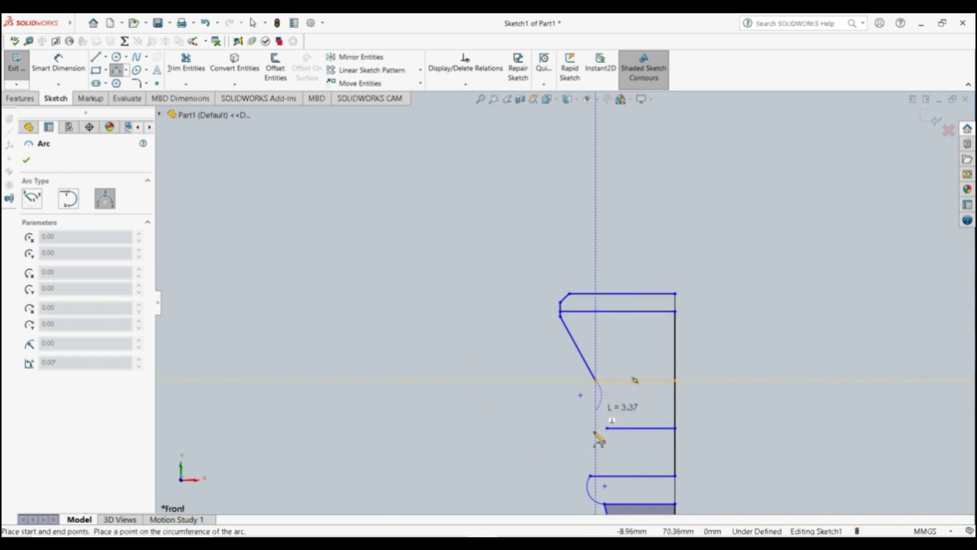
left_click(590, 476)
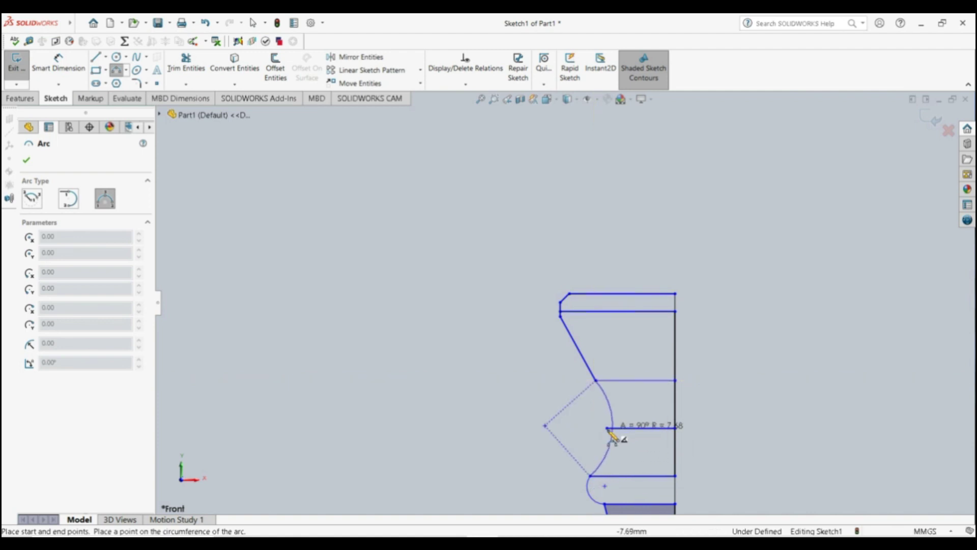
left_click(607, 429)
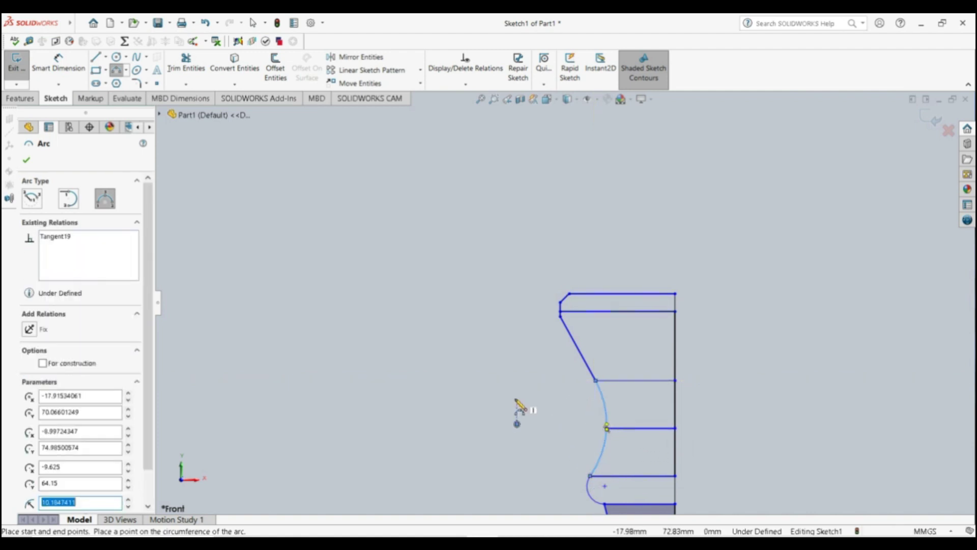
key("Escape")
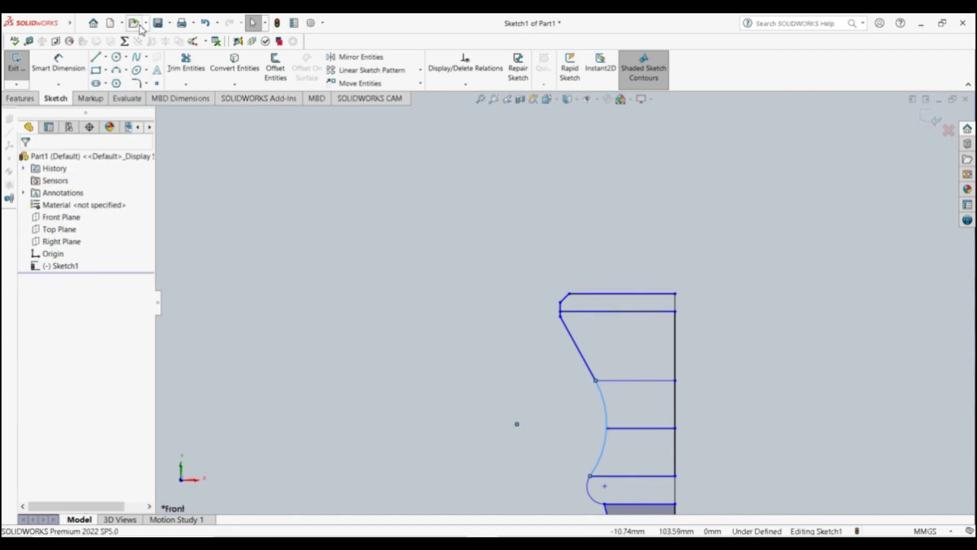
left_click(58, 63)
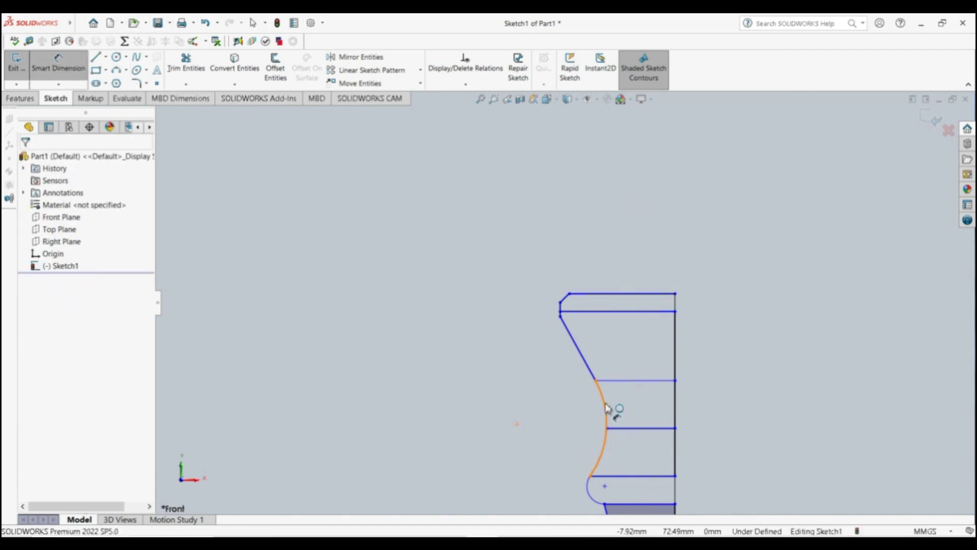
left_click(583, 417)
key("Escape")
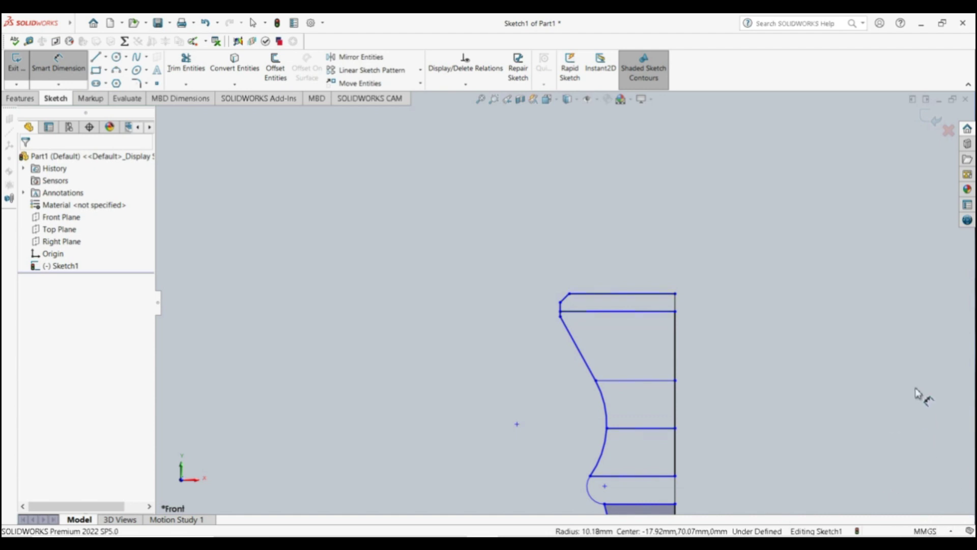
scroll(918, 397, "down", 2)
scroll(846, 407, "up", 2)
scroll(813, 388, "up", 3)
scroll(753, 365, "up", 1)
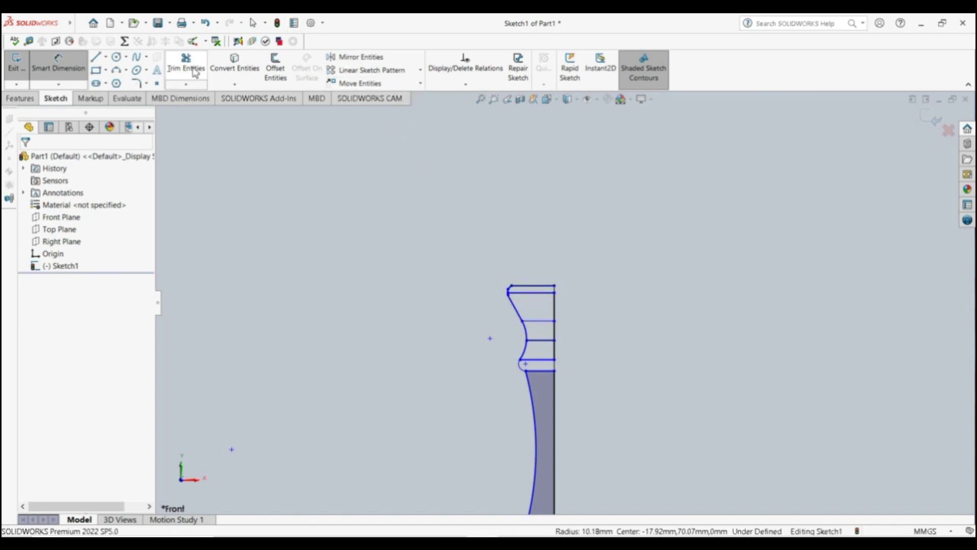
Step: Draw a line partway along the top edge, then undo it
left_click(97, 57)
left_click(555, 287)
scroll(568, 299, "down", 5)
scroll(563, 300, "down", 3)
left_click(546, 292)
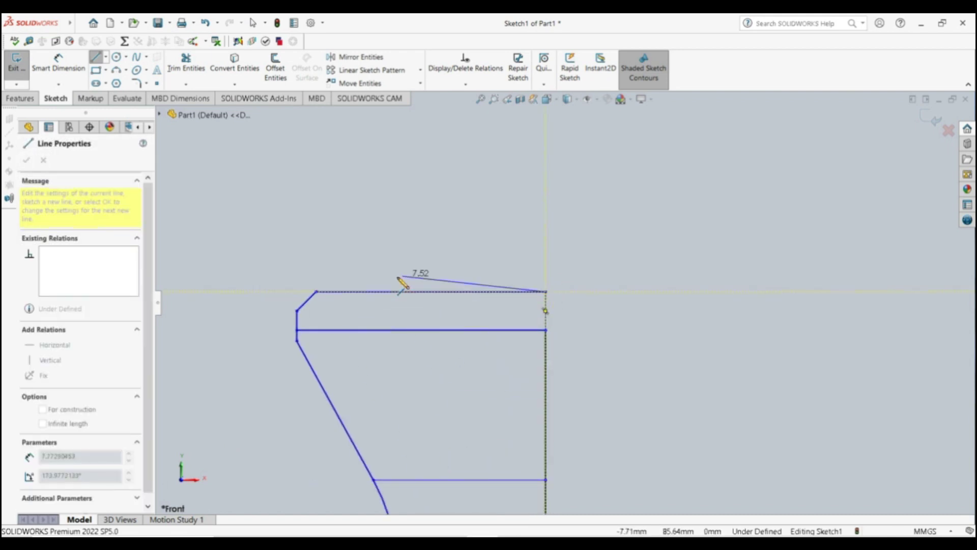
left_click(370, 292)
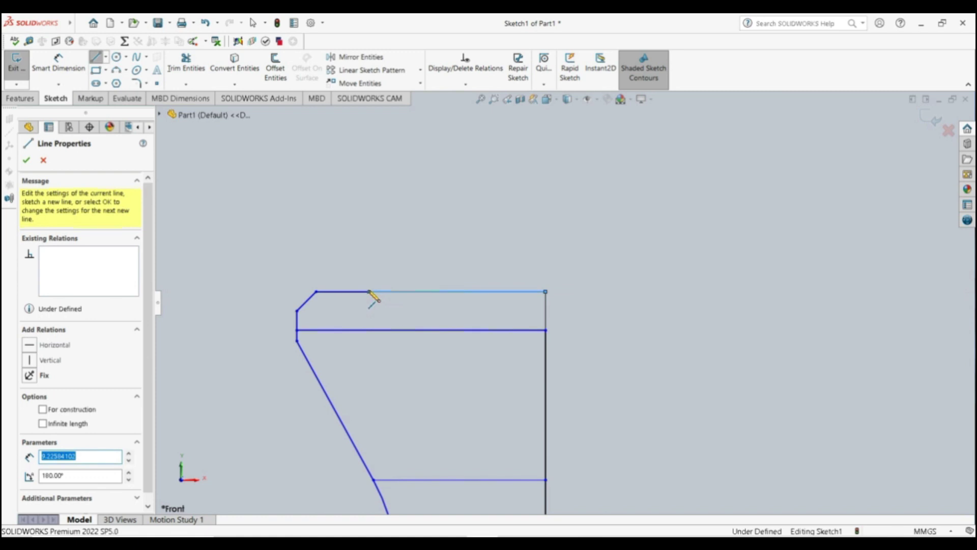
key("Escape")
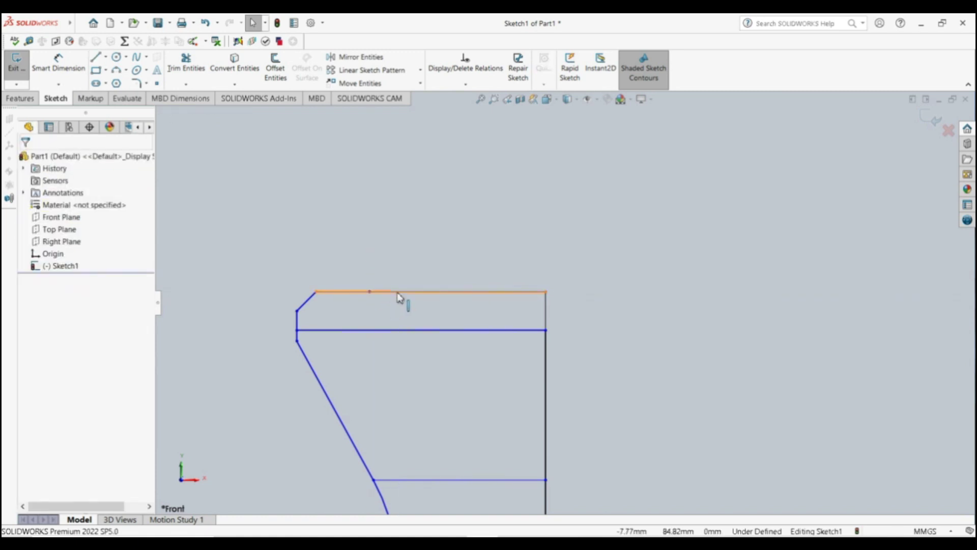
left_click(396, 293)
key("Escape")
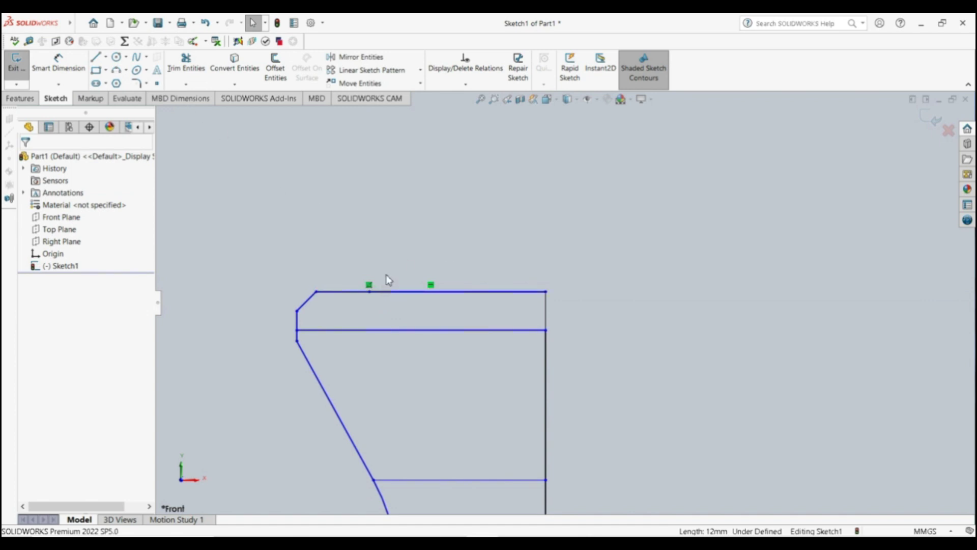
key("ctrl+z")
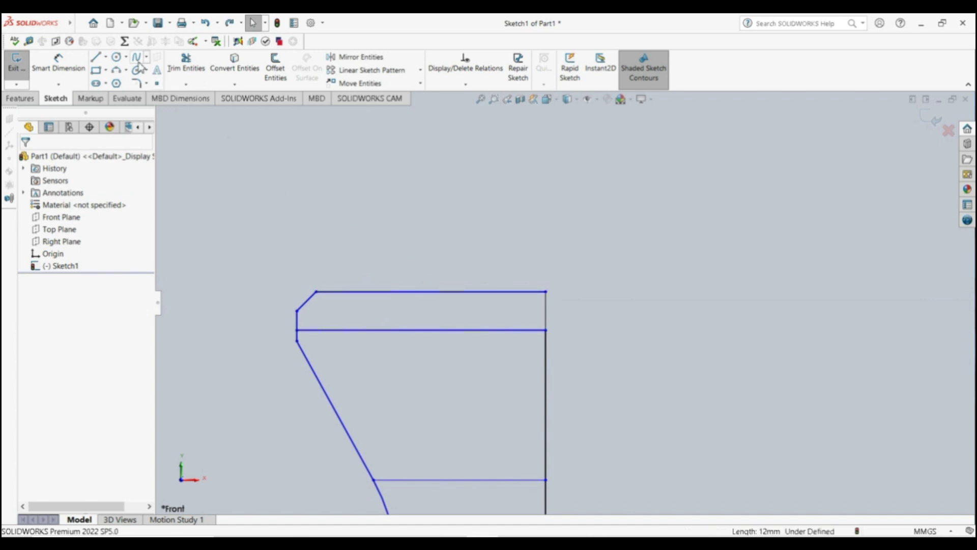
Step: Draw an 8 mm line leftward from the top edge's right end
left_click(95, 57)
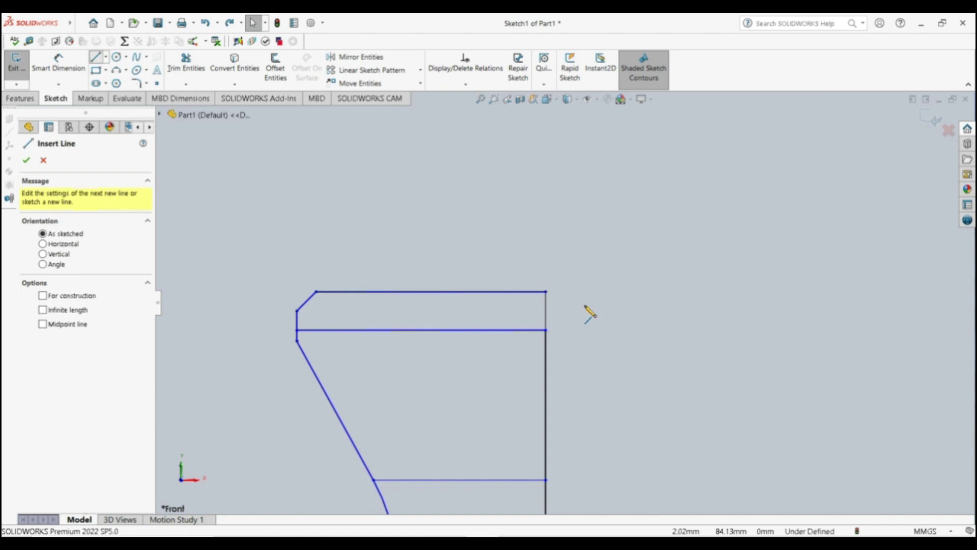
left_click(546, 291)
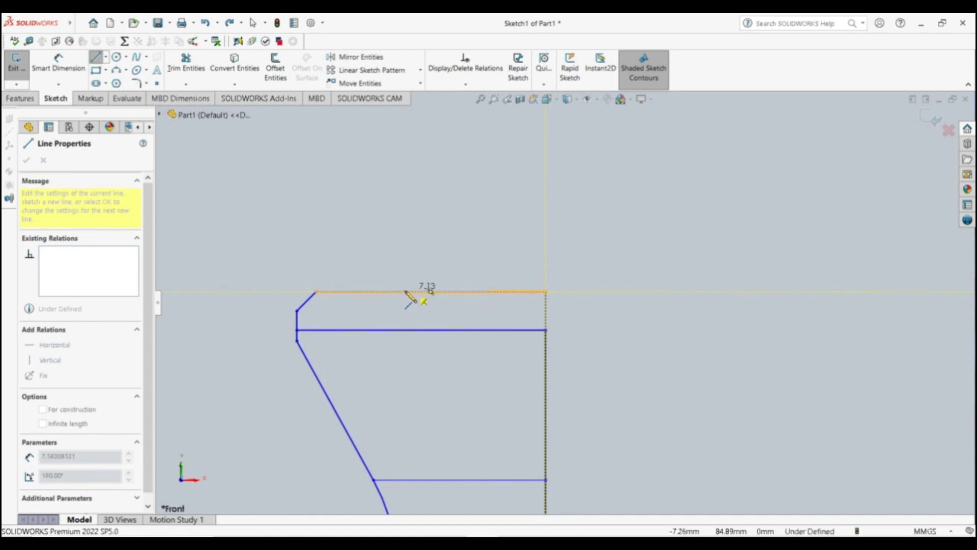
left_click(355, 292)
type("8")
key("Return")
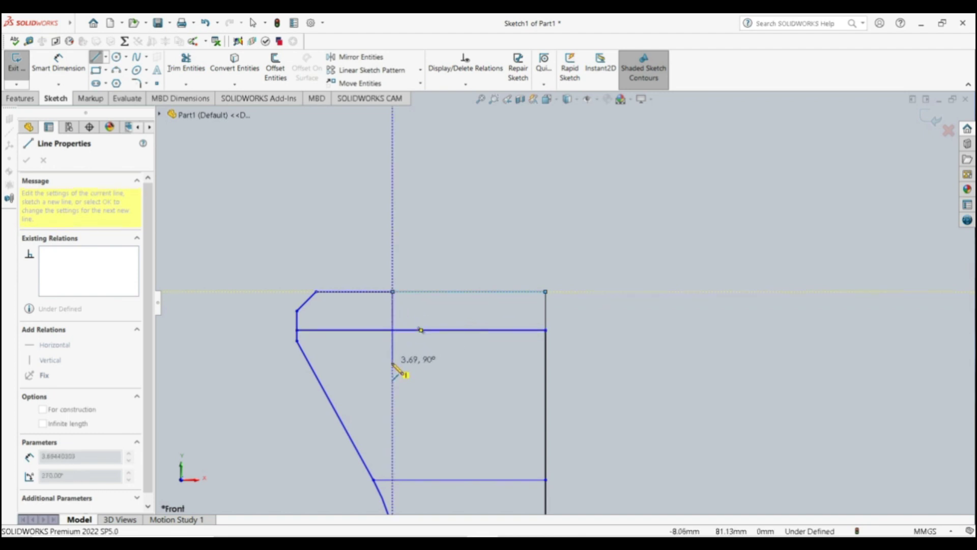
Step: End the vertical line below the top edge and set its length to 5 mm
left_click(393, 363)
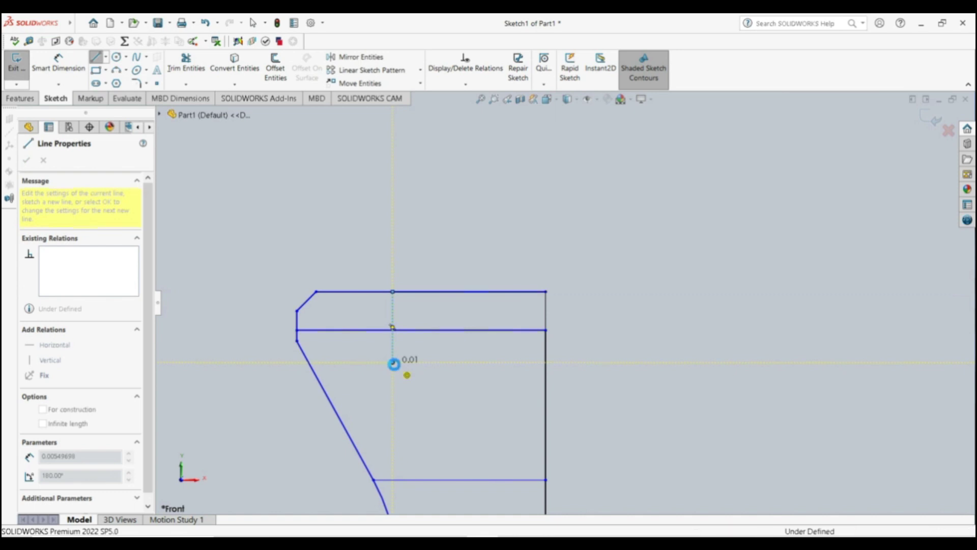
key("Escape")
left_click(395, 351)
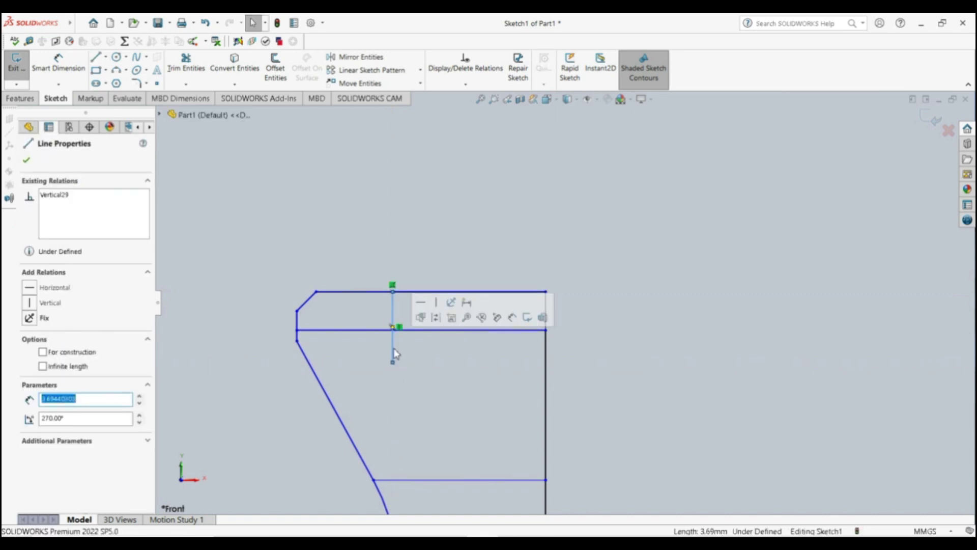
type("5")
key("Return")
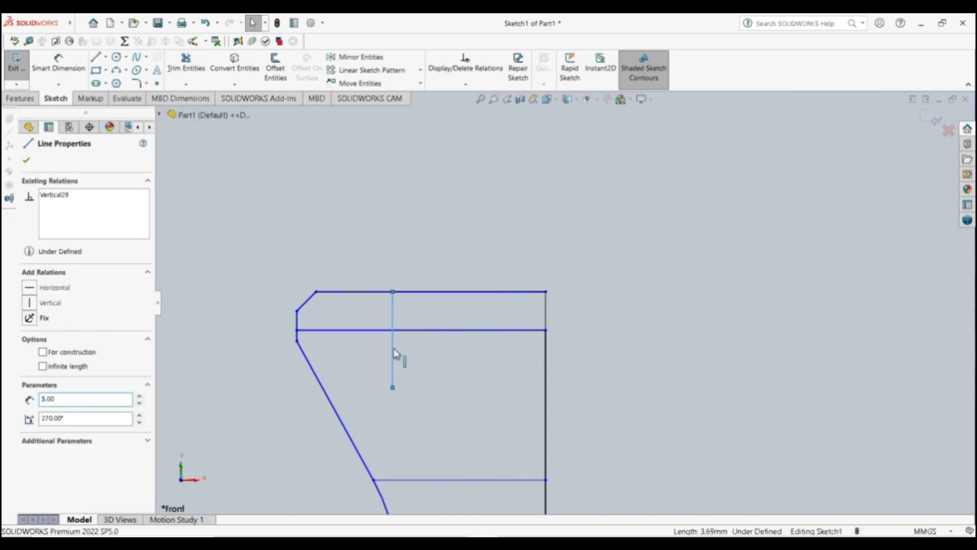
key("Escape")
Step: Abandon a dimension on the 5 mm vertical line and return to drawing lines
left_click(58, 65)
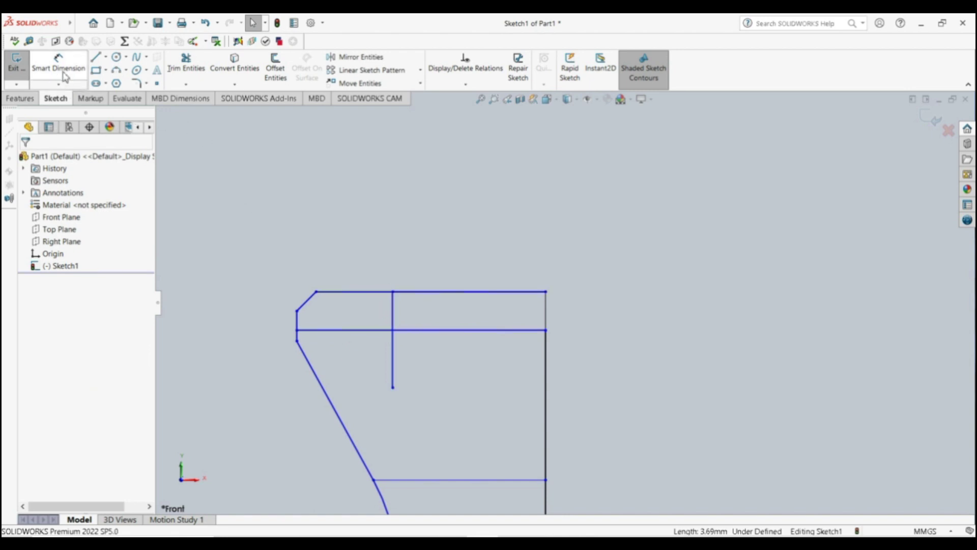
left_click(395, 322)
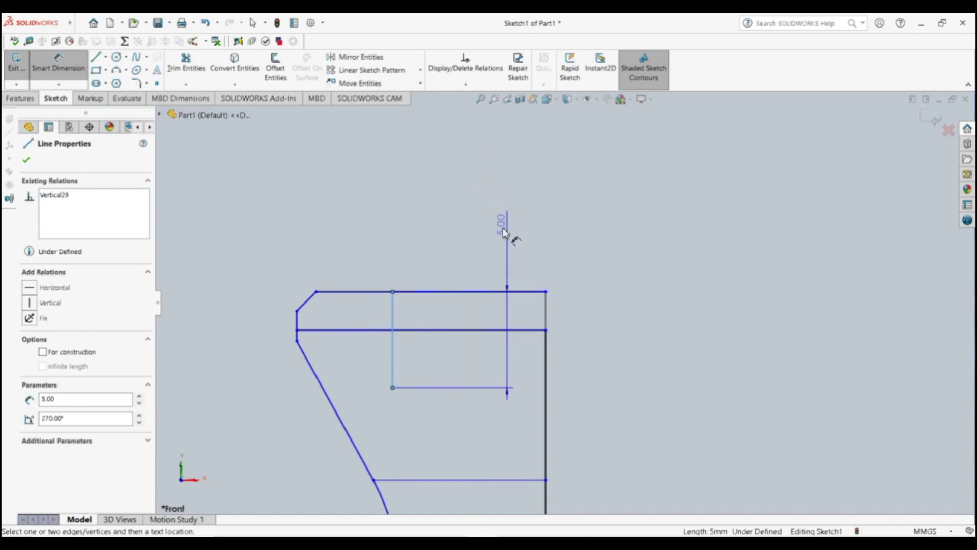
key("Escape")
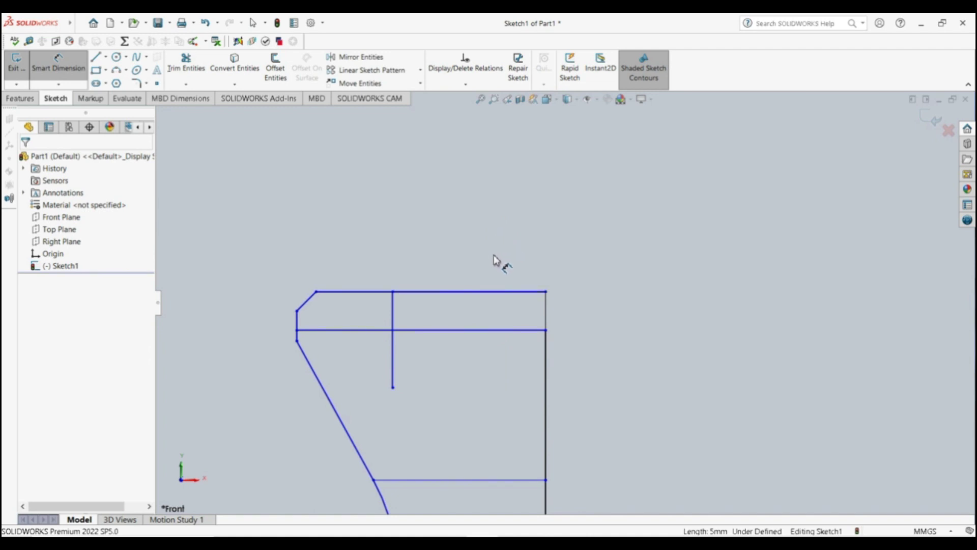
left_click(96, 57)
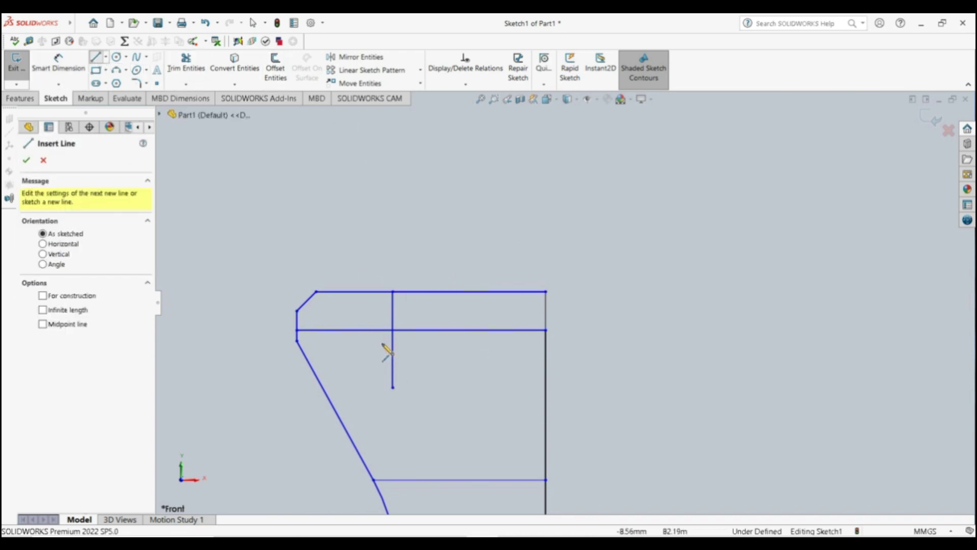
Step: Draw a horizontal line from the vertical line's foot to the right edge and trim off the overhang
left_click(393, 388)
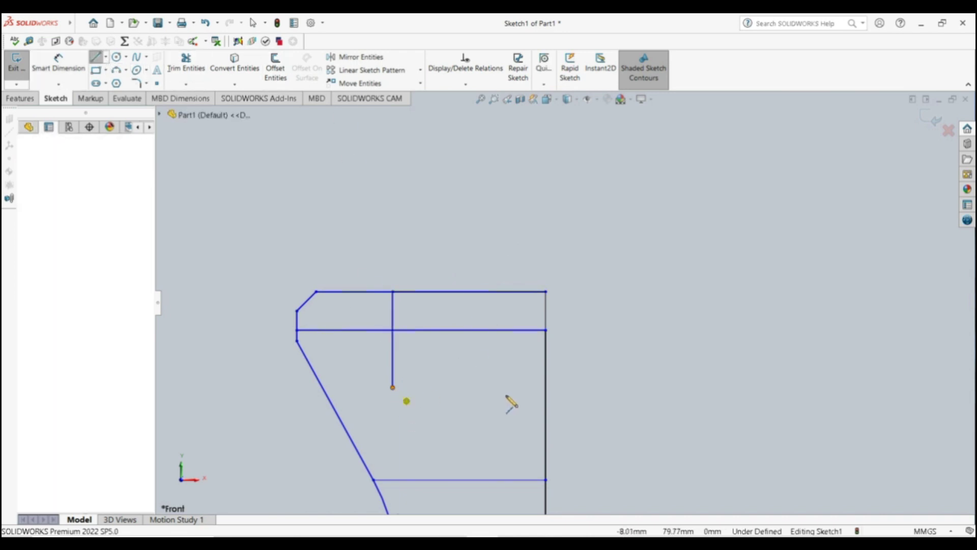
left_click(581, 387)
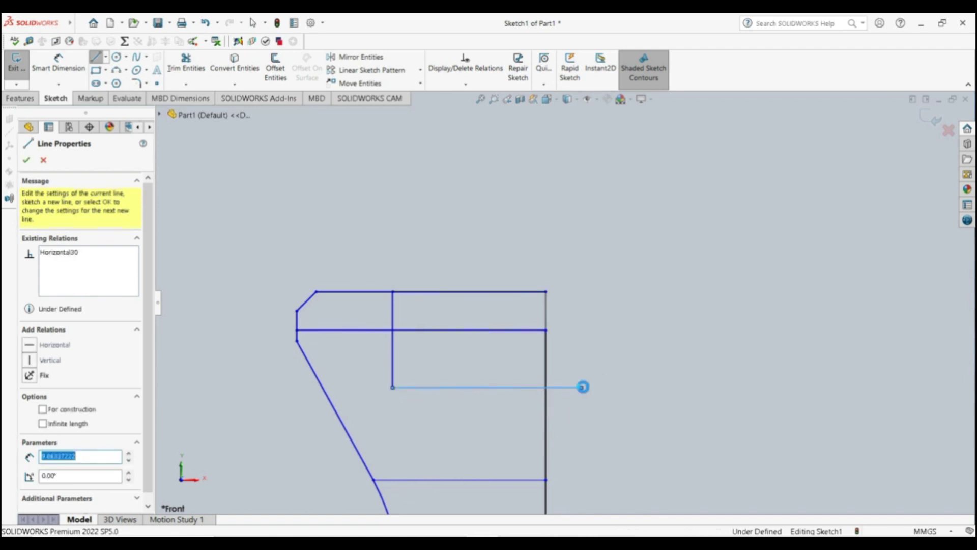
key("Escape")
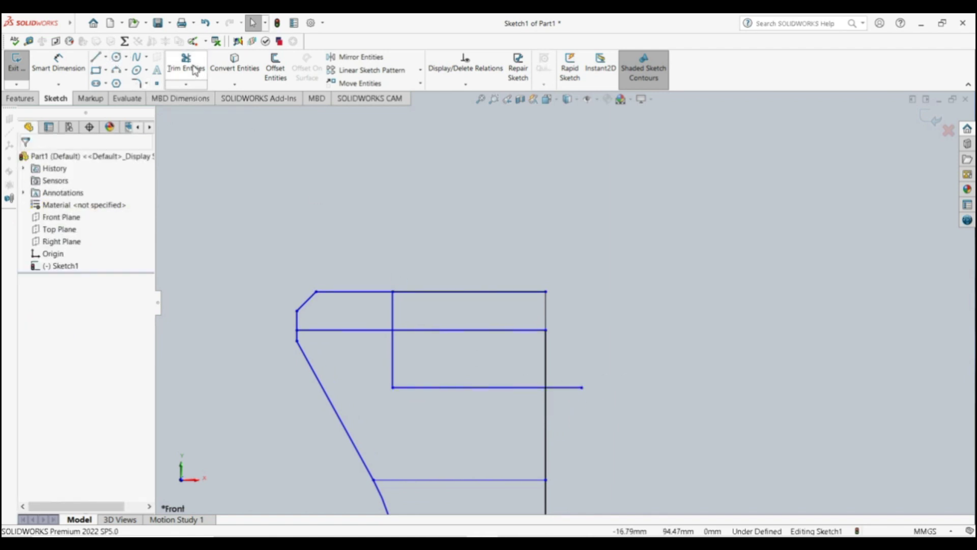
left_click(193, 65)
left_click(568, 388)
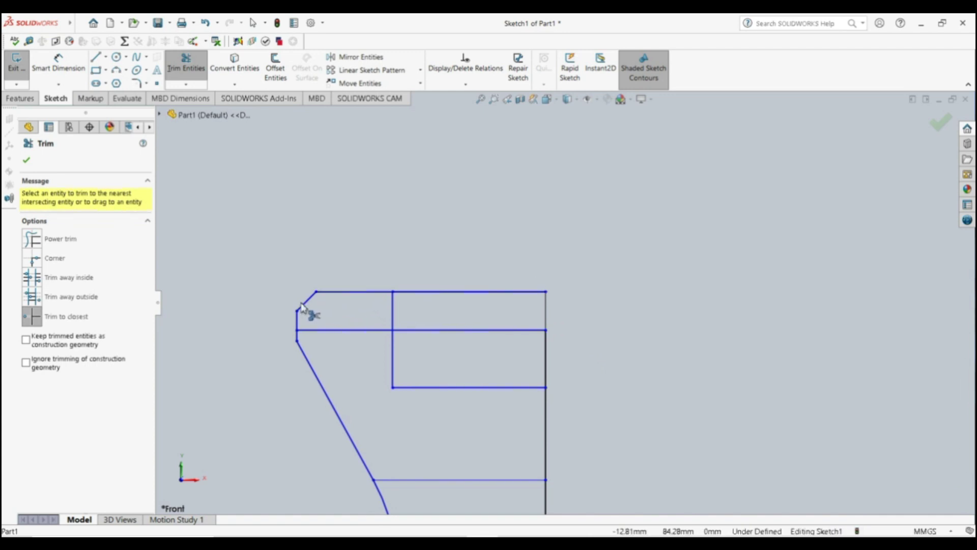
key("Escape")
left_click(96, 56)
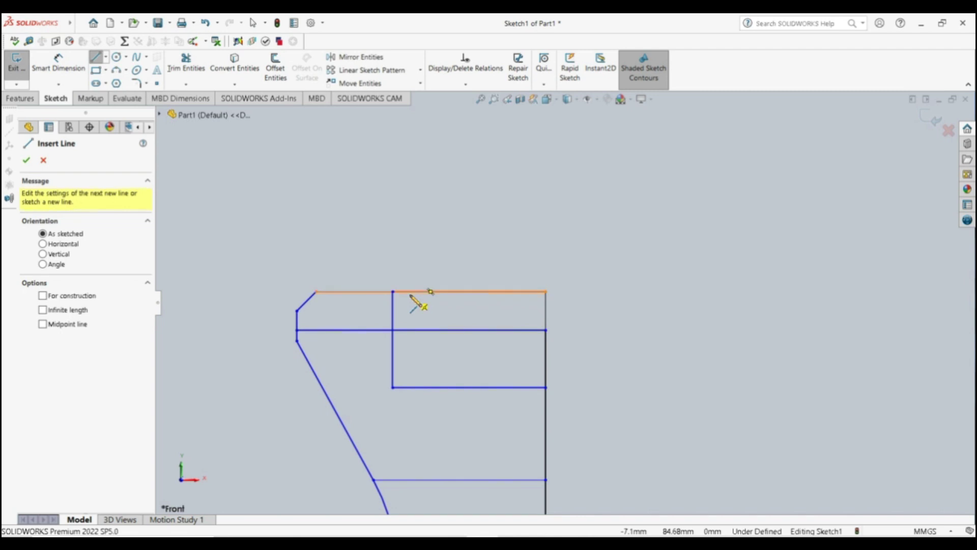
Step: Drop a 1 mm vertical line from the top edge with a horizontal line extending right across the notch
left_click(431, 291)
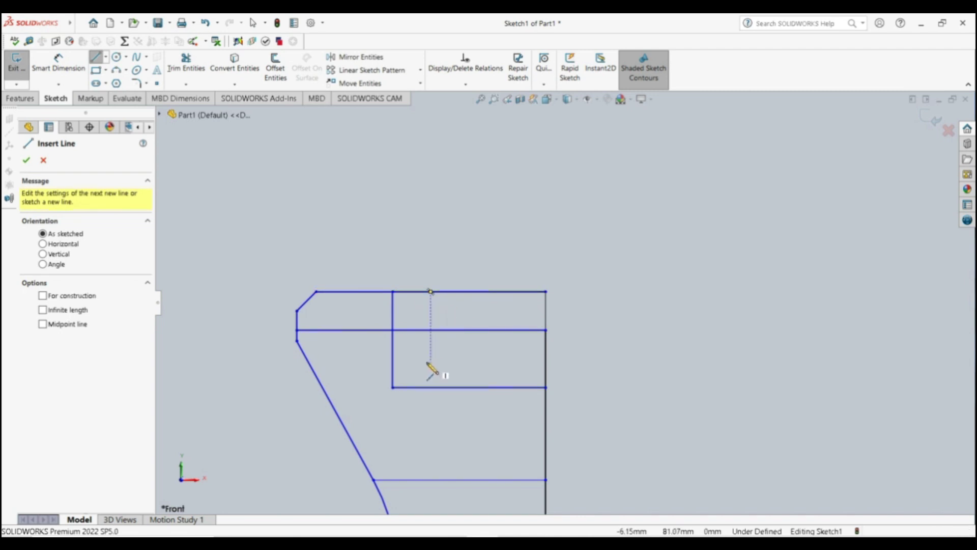
key("Escape")
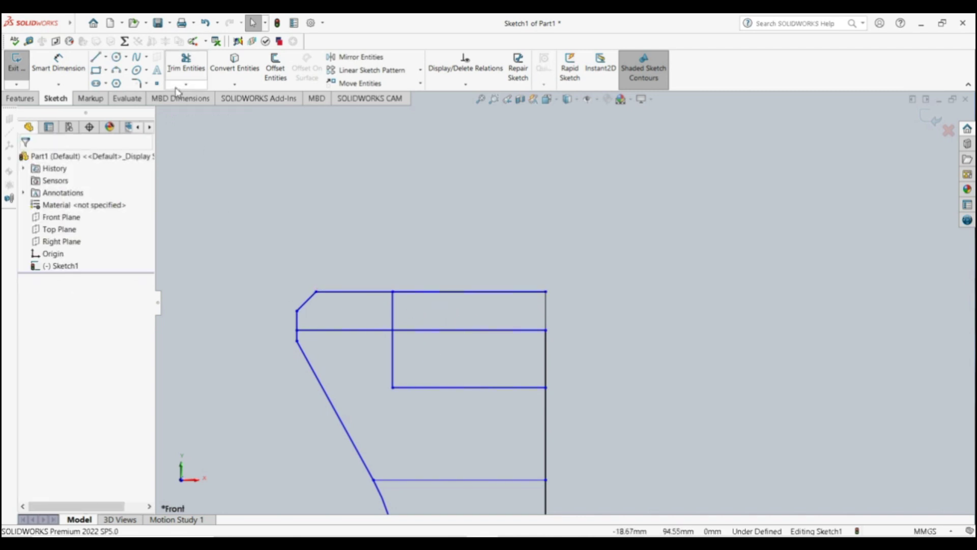
left_click(96, 60)
left_click(431, 292)
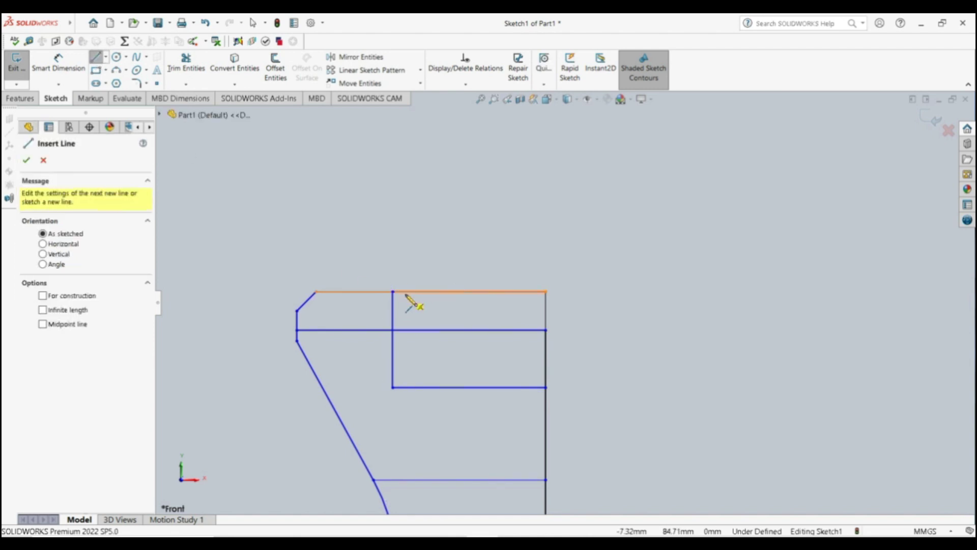
left_click(354, 291)
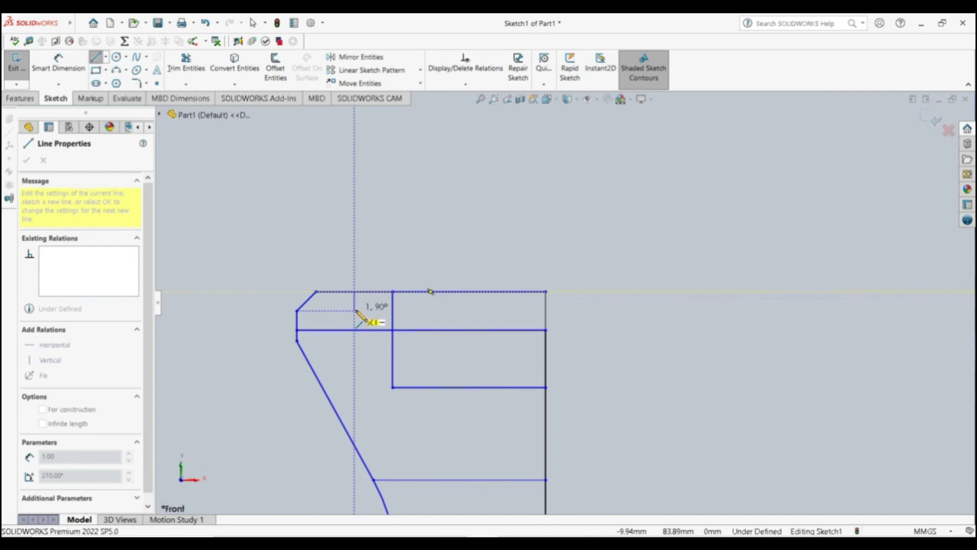
double_click(355, 310)
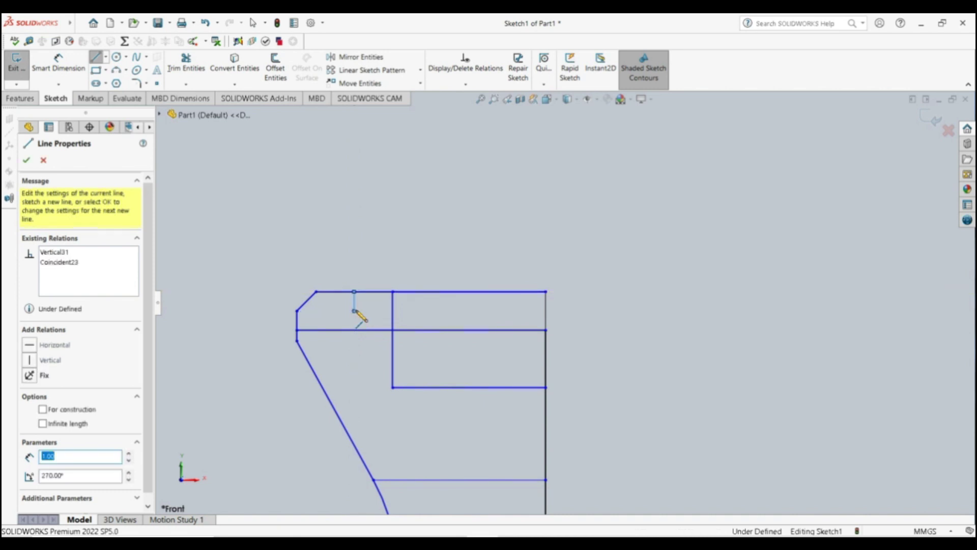
type("1")
left_click(354, 310)
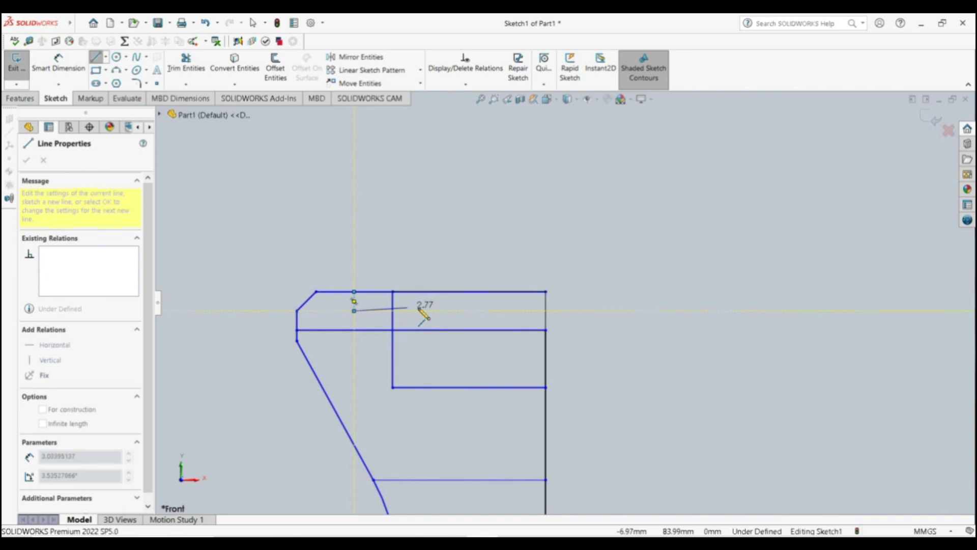
left_click(446, 311)
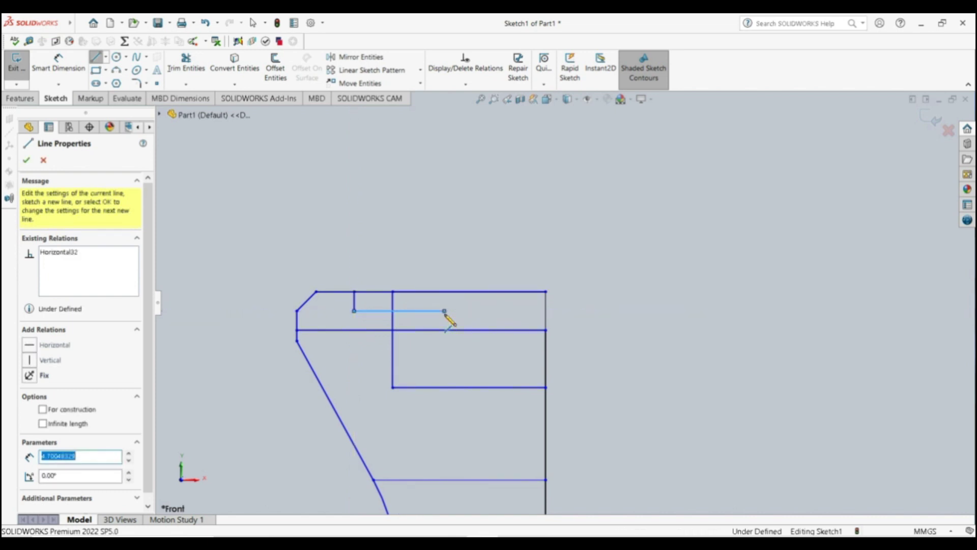
key("Escape")
key("Escape")
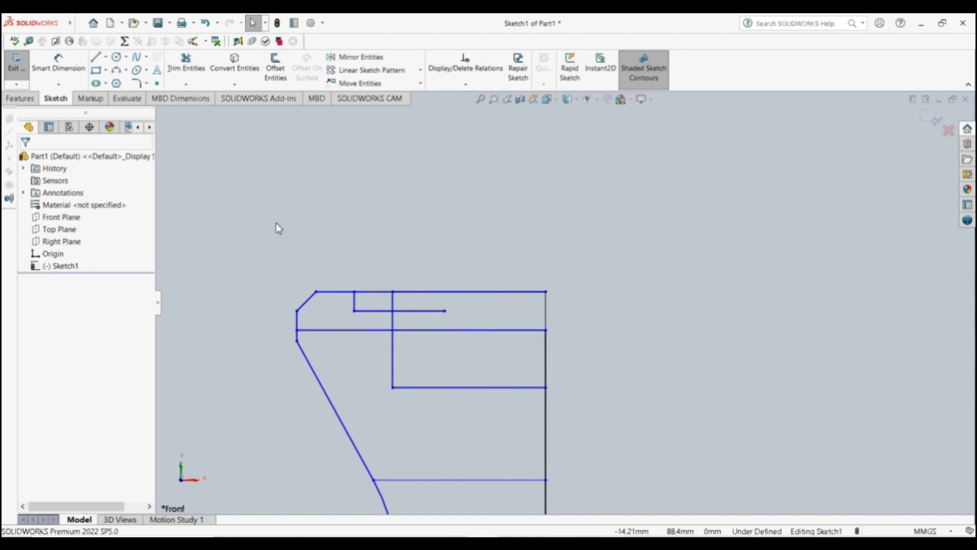
Step: Draw a vertical line of length 1 down from the crown's top edge
left_click(95, 57)
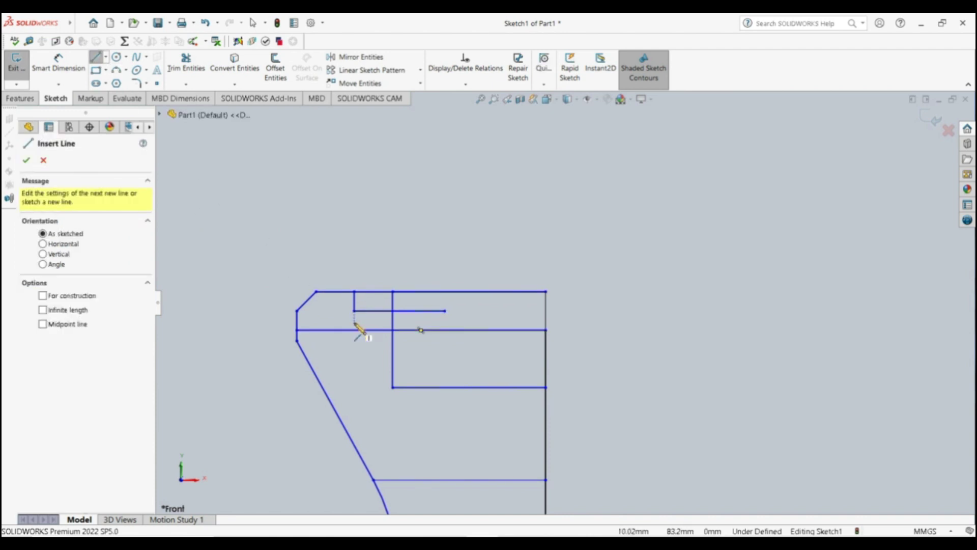
left_click(355, 292)
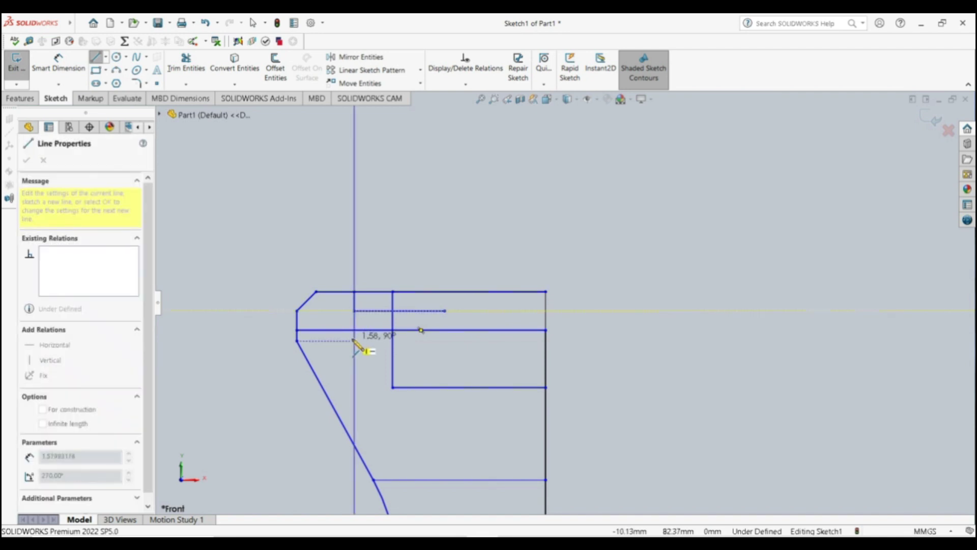
left_click(355, 340)
type("1")
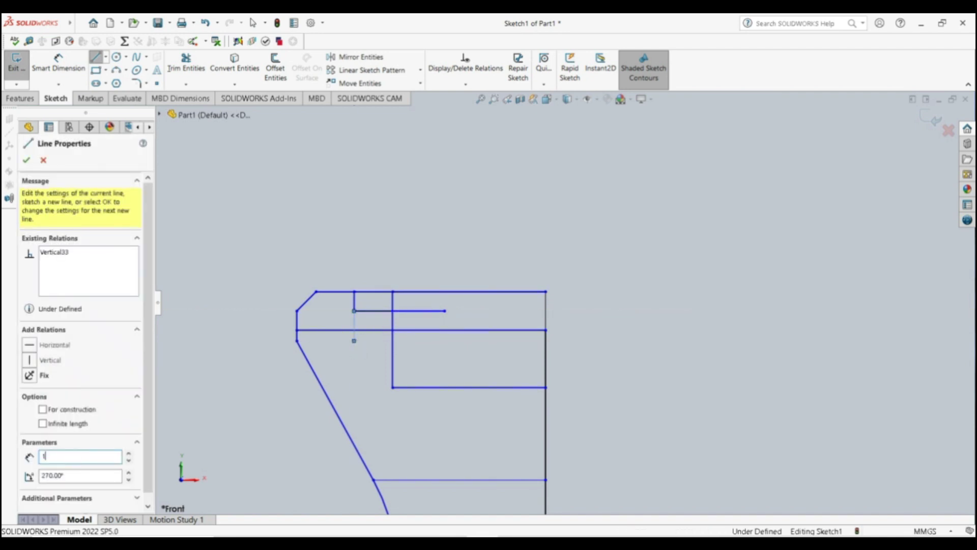
key("Return")
key("Escape")
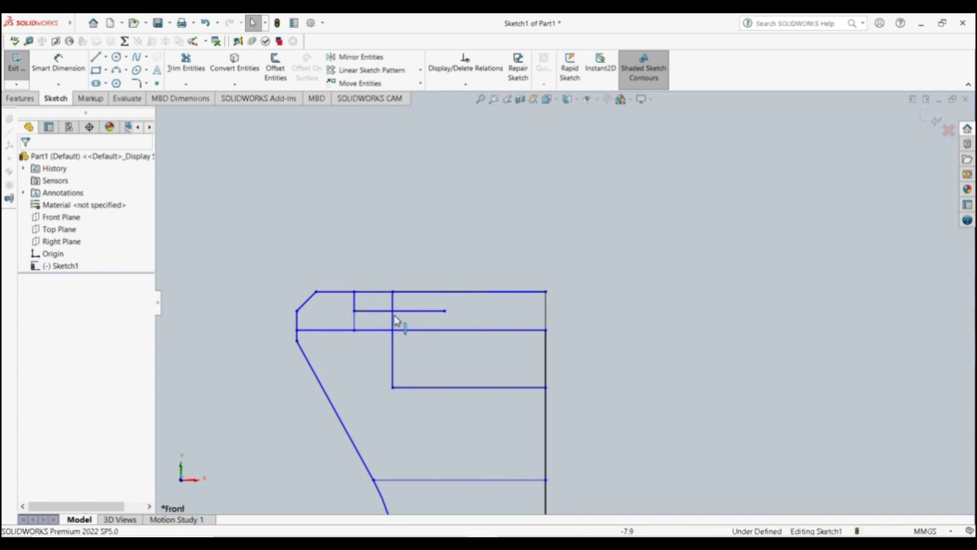
Step: Draw two stacked 90° R0.71 arcs on the notch's inner edge and delete the horizontal line between them
left_click(116, 70)
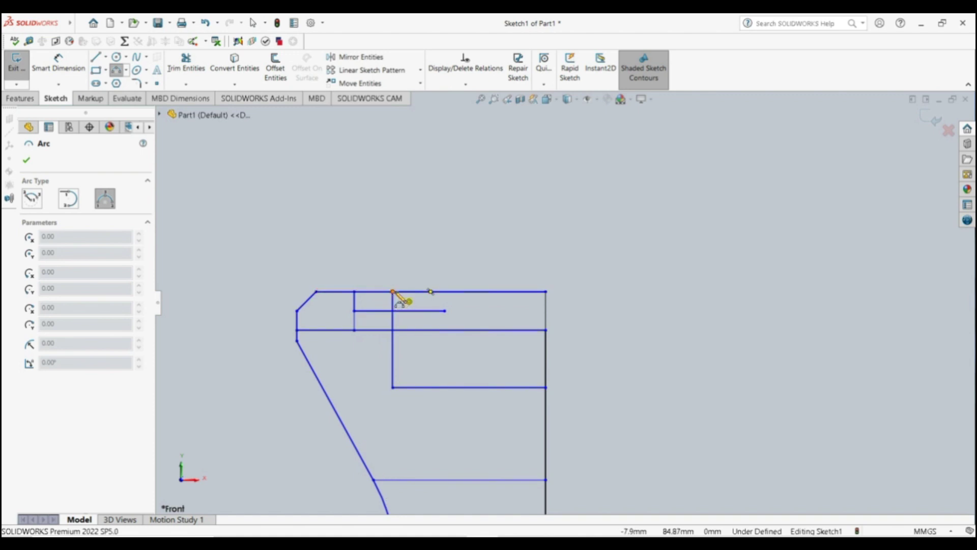
left_click(392, 292)
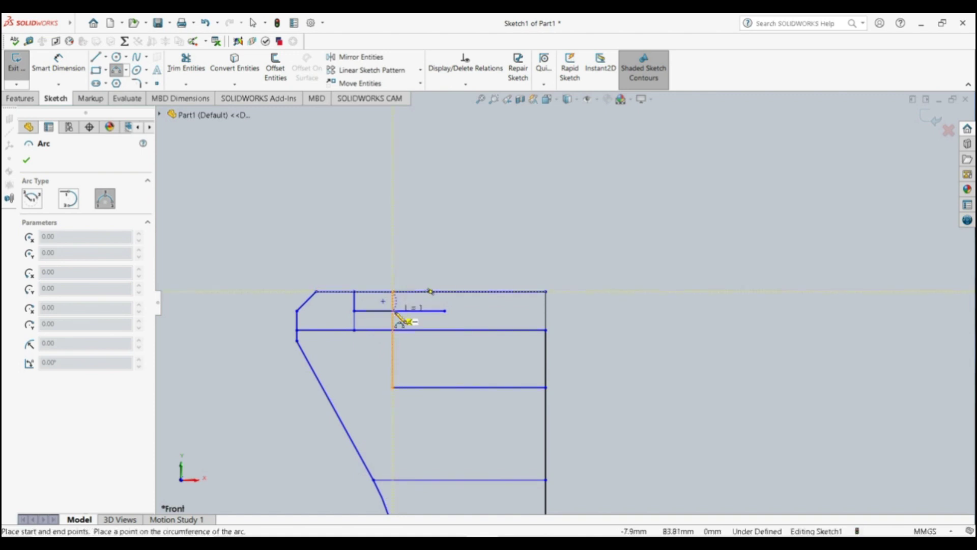
left_click(393, 310)
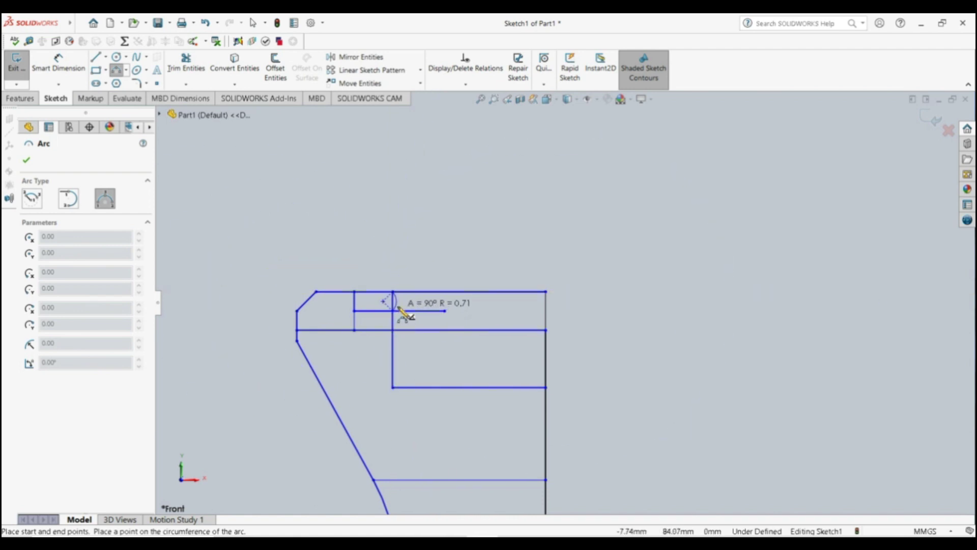
left_click(400, 310)
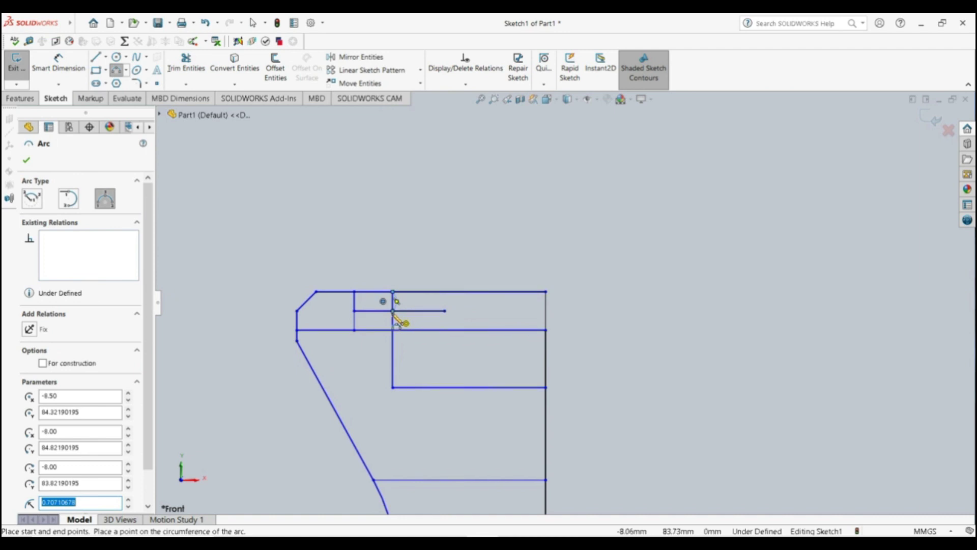
left_click(396, 320)
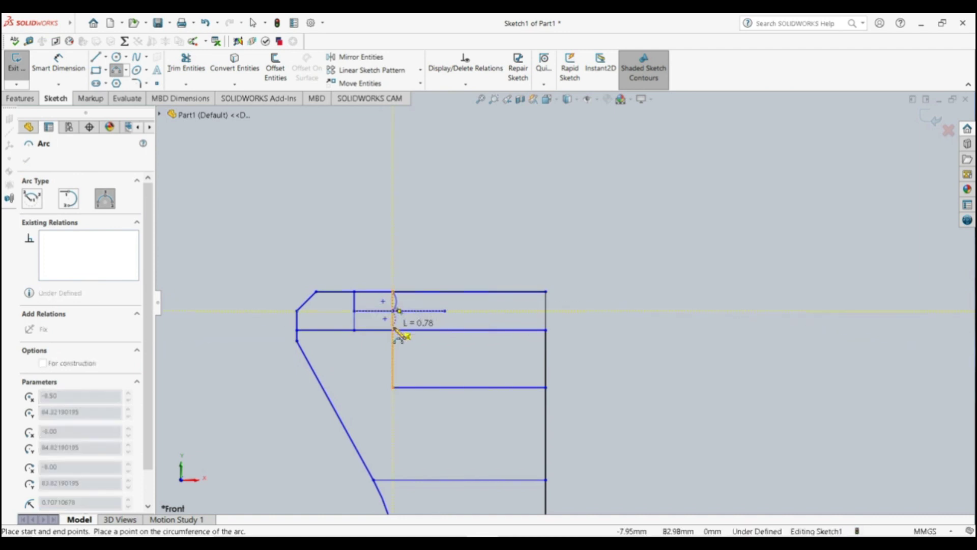
left_click(393, 331)
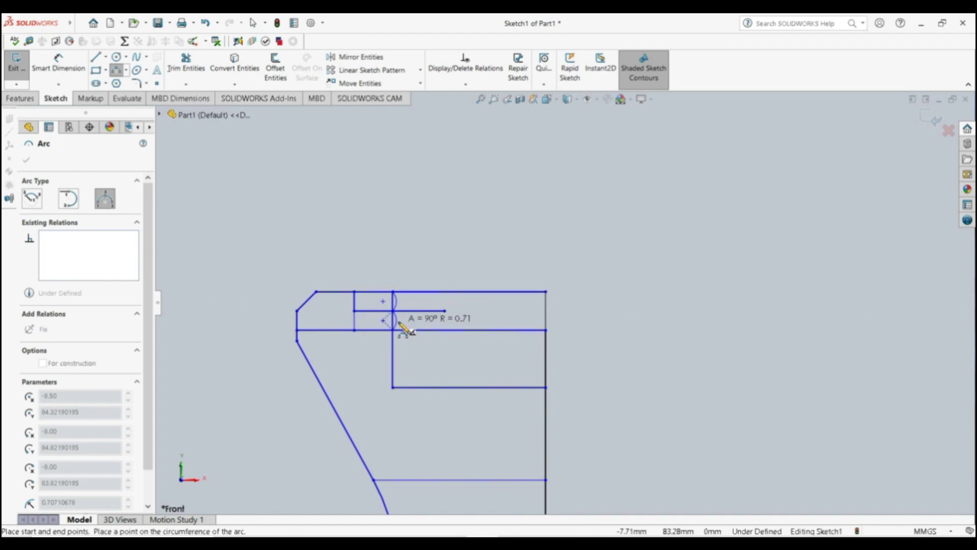
left_click(401, 328)
key("Escape")
left_click(417, 312)
key("Delete")
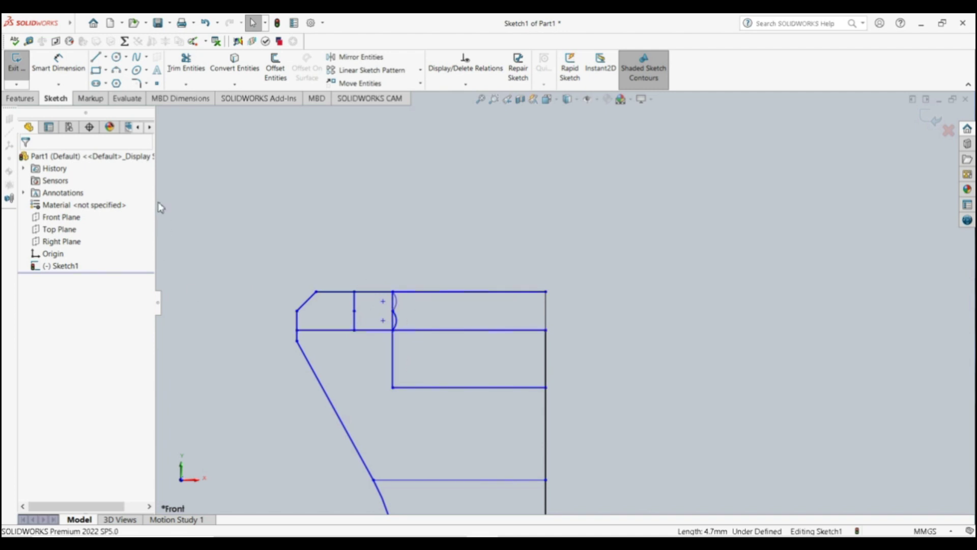
Step: Trim the straight segments just below and above the two arcs
left_click(186, 64)
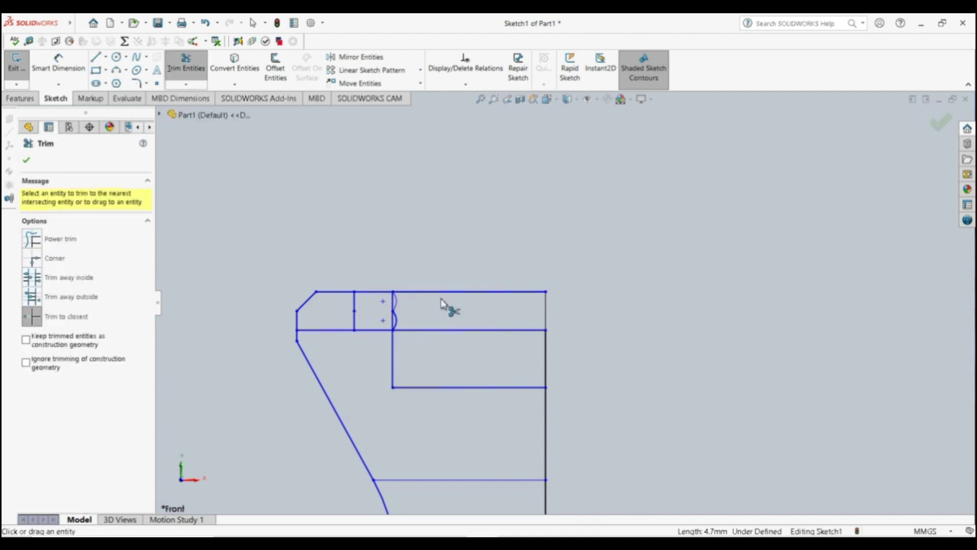
left_click(393, 321)
left_click(394, 303)
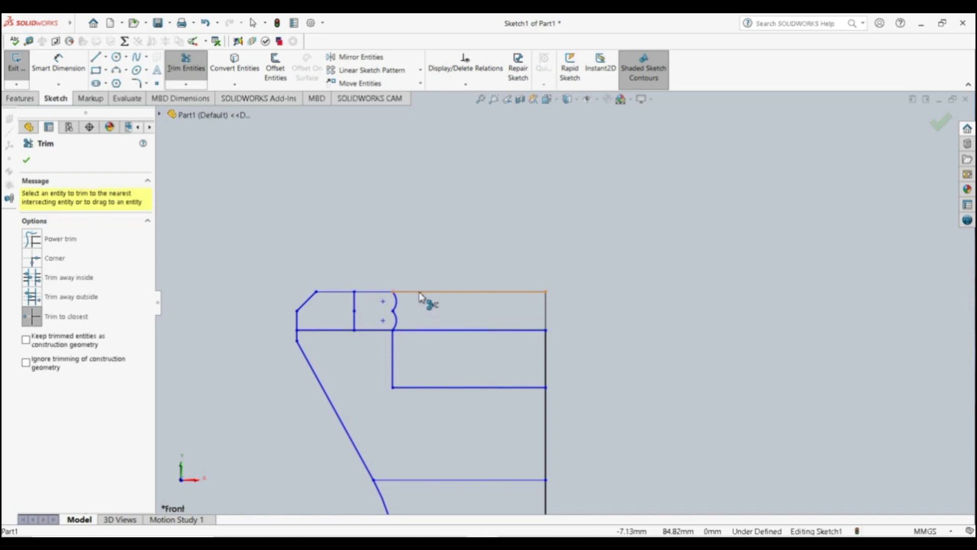
key("Escape")
Step: Delete the top edge right of the arcs and both short vertical segments
left_click(434, 294)
key("Delete")
left_click(355, 320)
key("Delete")
left_click(354, 305)
key("Delete")
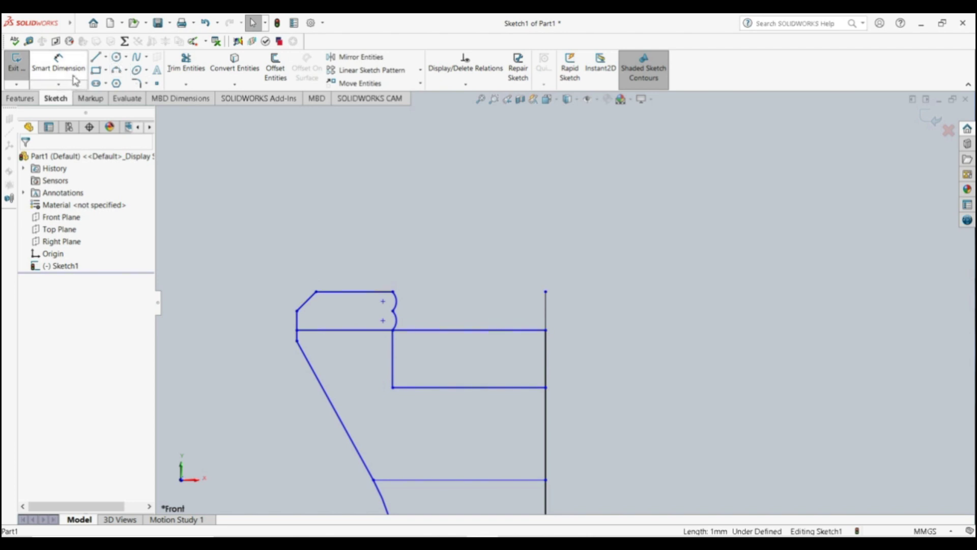
Step: Draw a horizontal line along the crown's bottom and mirror the lower arc about it
left_click(96, 58)
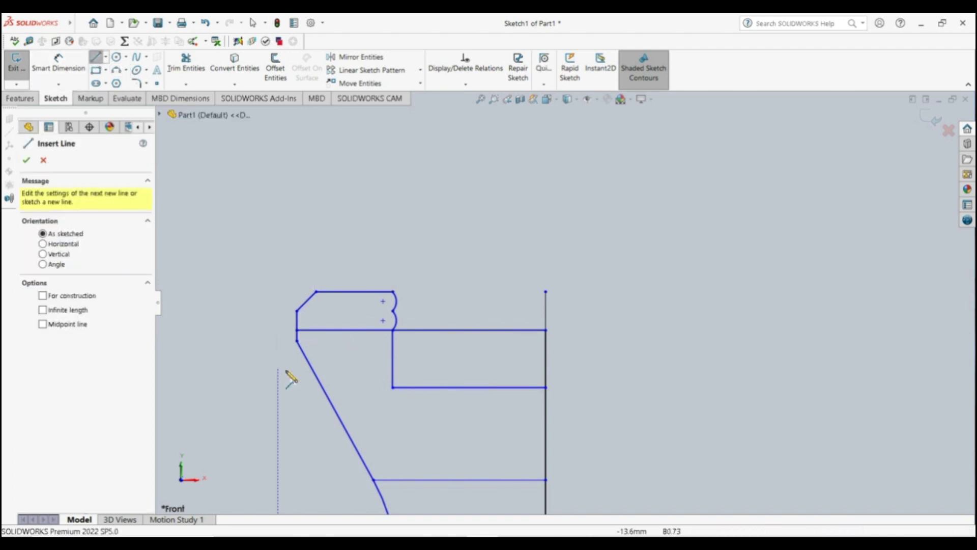
left_click(297, 329)
left_click(395, 331)
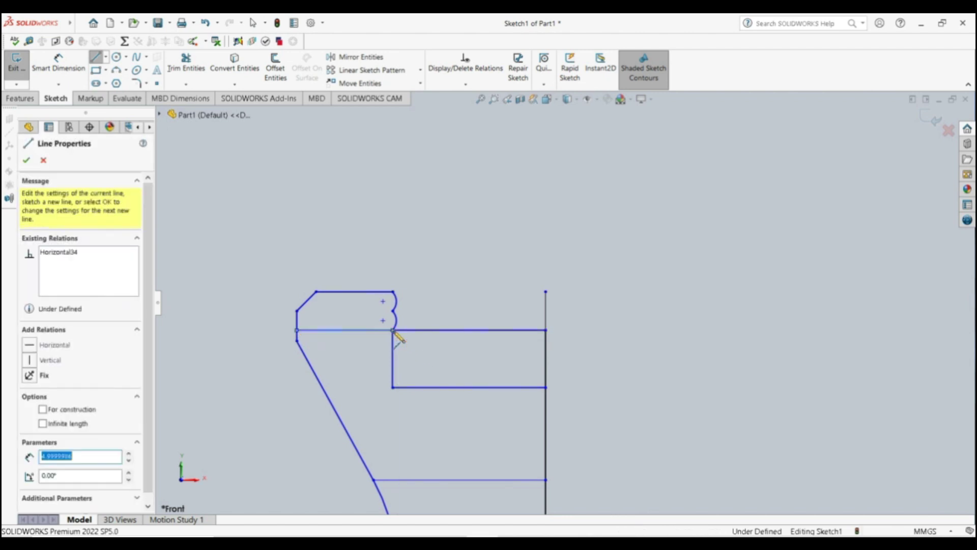
key("Escape")
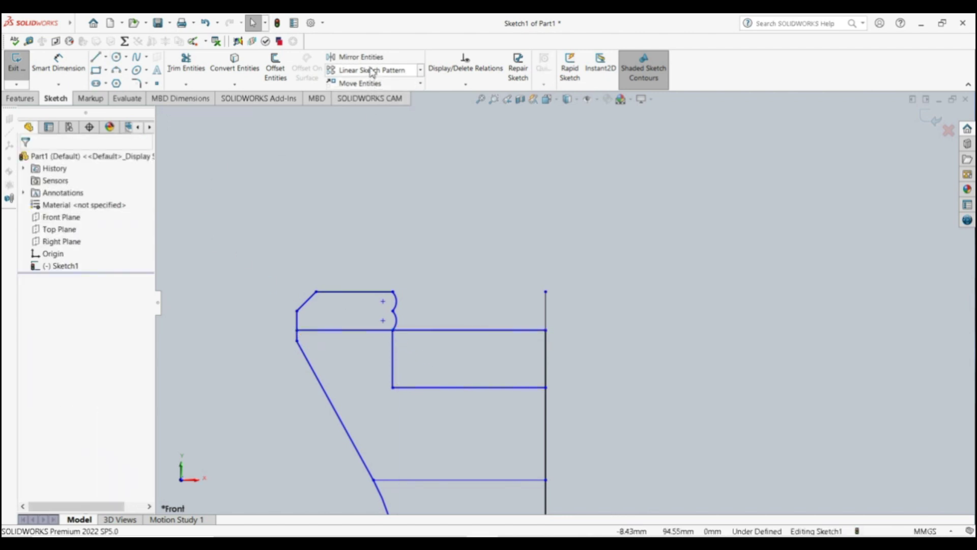
left_click(372, 62)
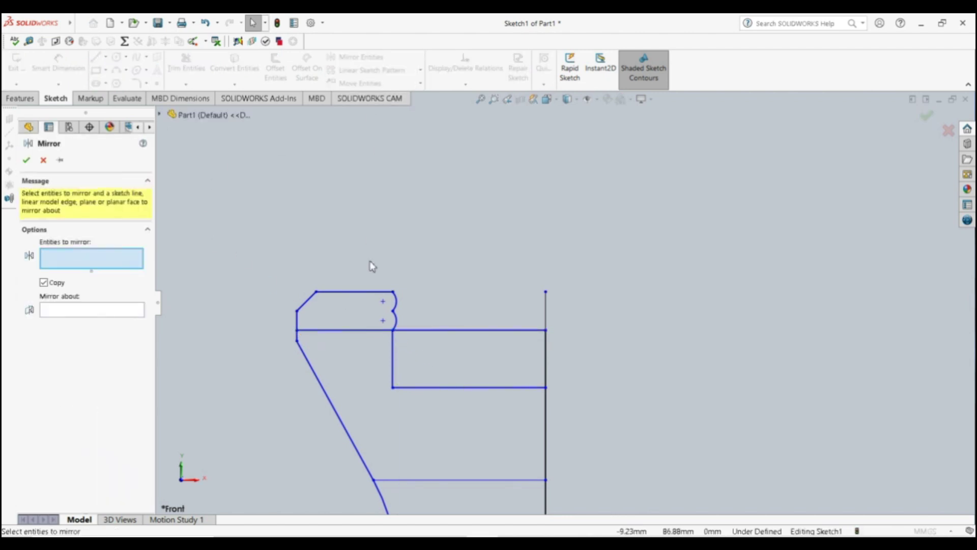
left_click(395, 320)
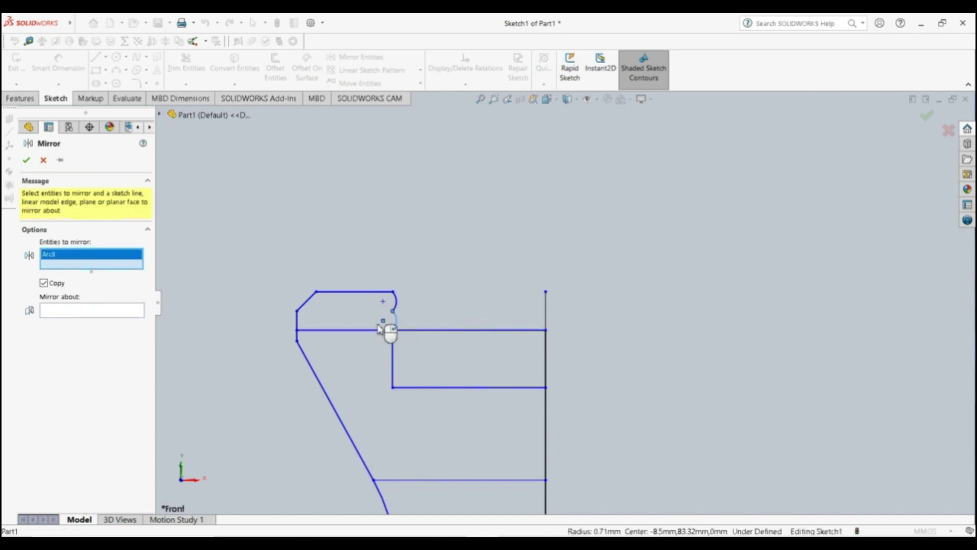
left_click(124, 314)
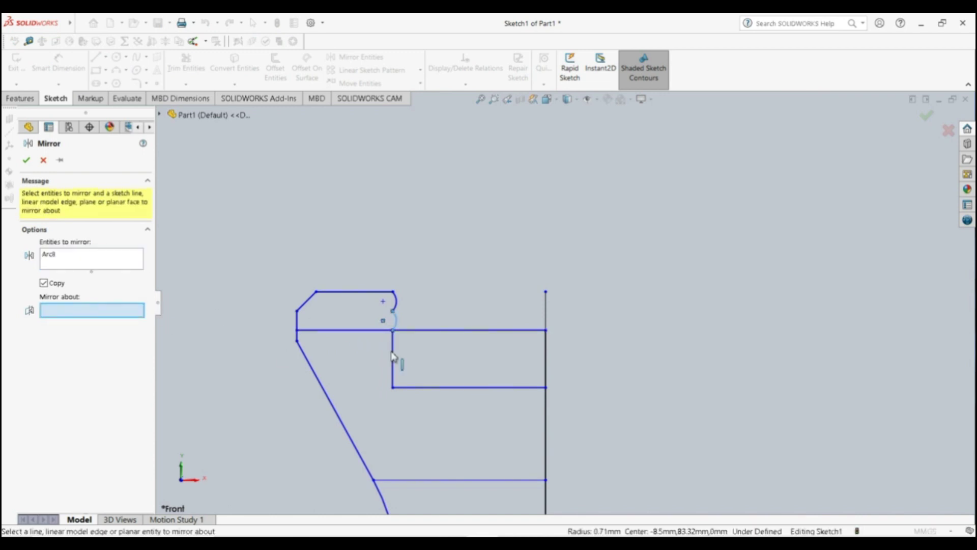
left_click(351, 330)
key("Return")
Step: Delete the long horizontal line to the right of the arcs
left_click(95, 56)
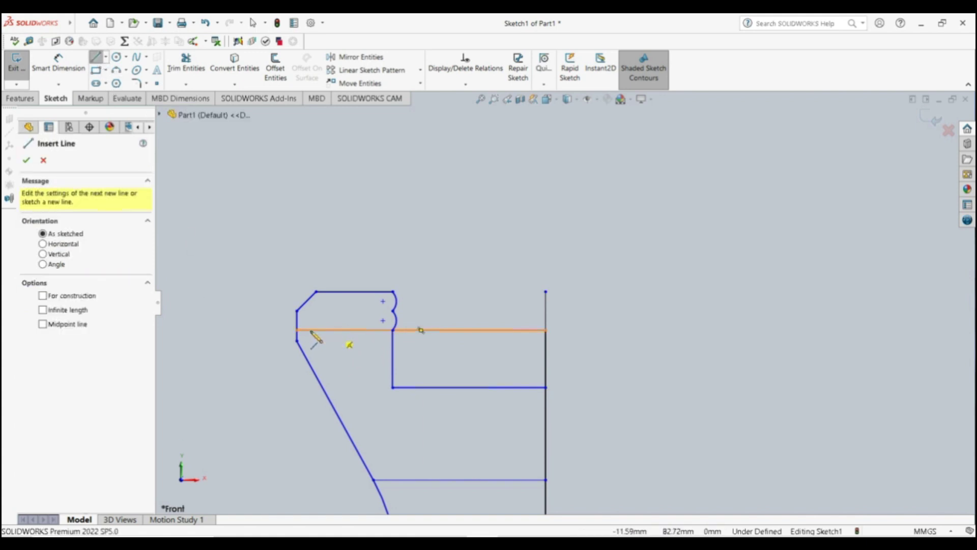
key("Escape")
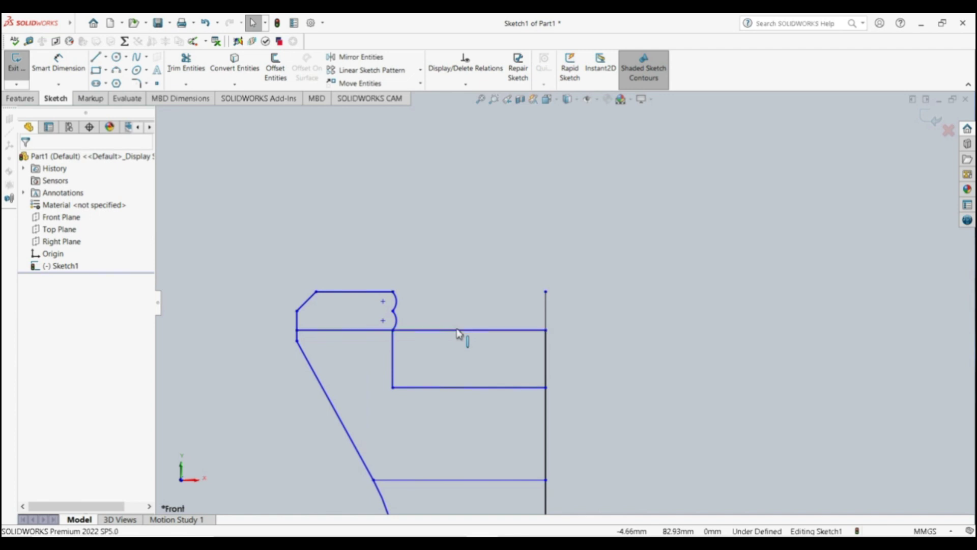
left_click(456, 330)
key("Delete")
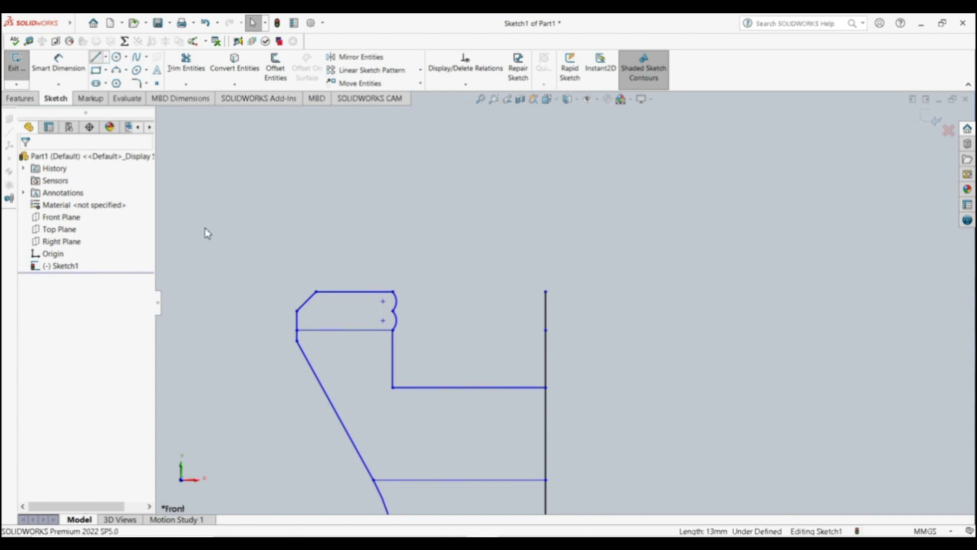
Step: Draw a vertical line through the crown and mirror both arcs about it to the left side
left_click(344, 330)
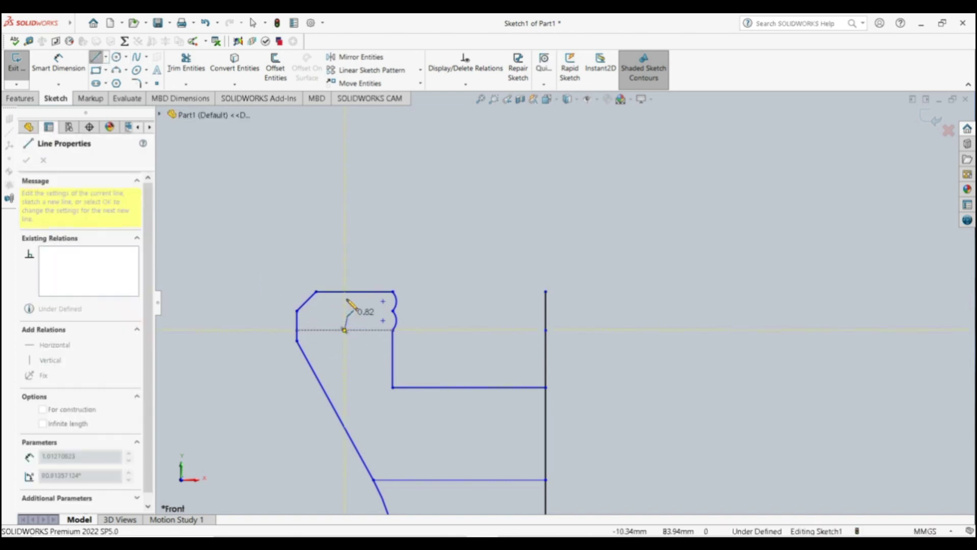
left_click(345, 236)
key("Escape")
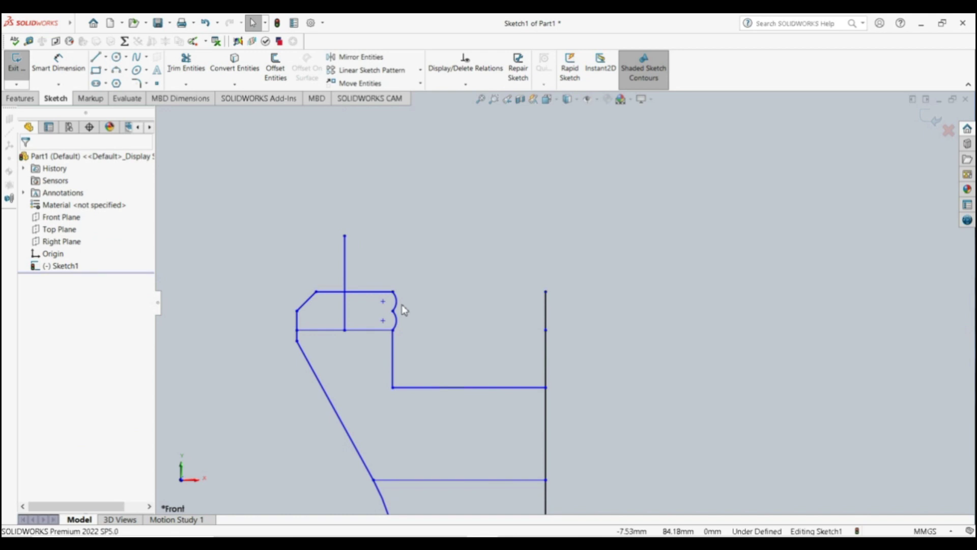
left_click(378, 58)
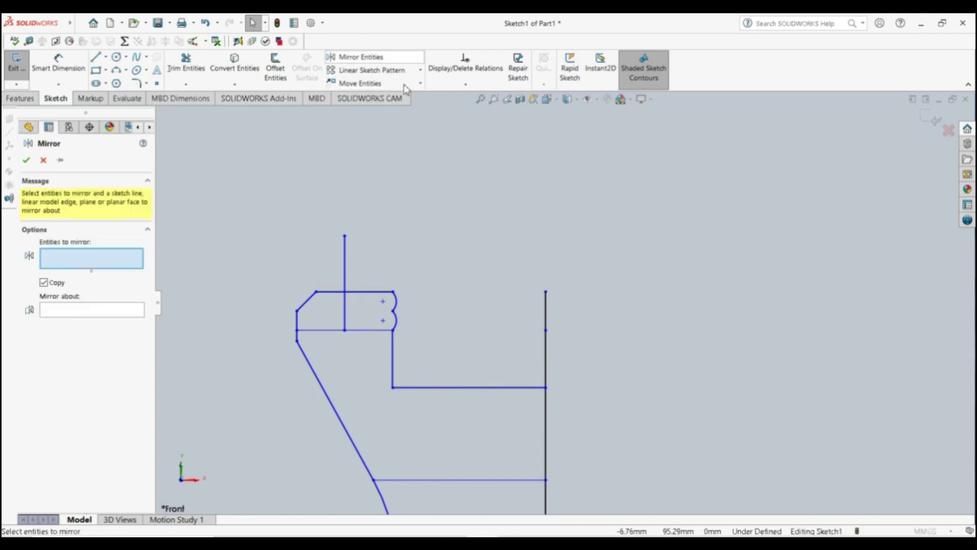
left_click(396, 322)
left_click(396, 304)
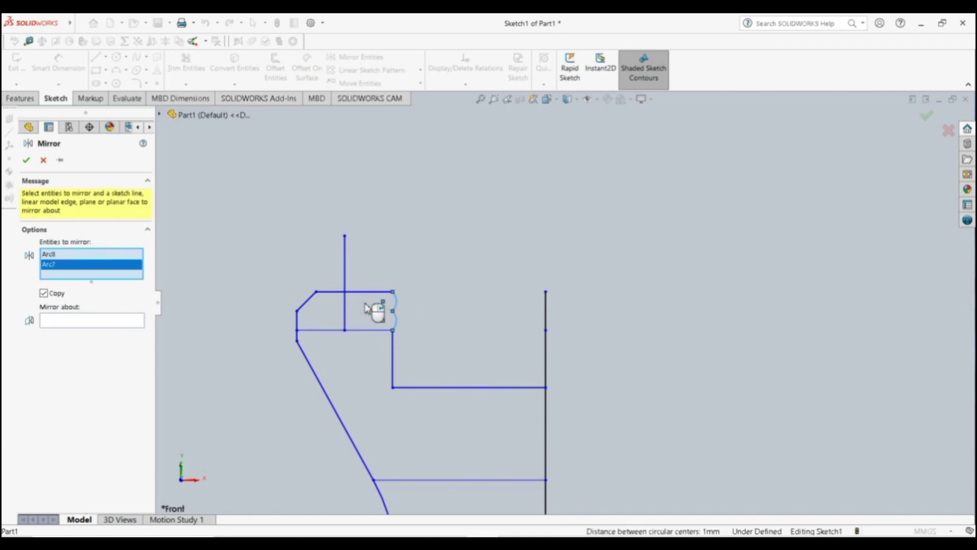
left_click(135, 320)
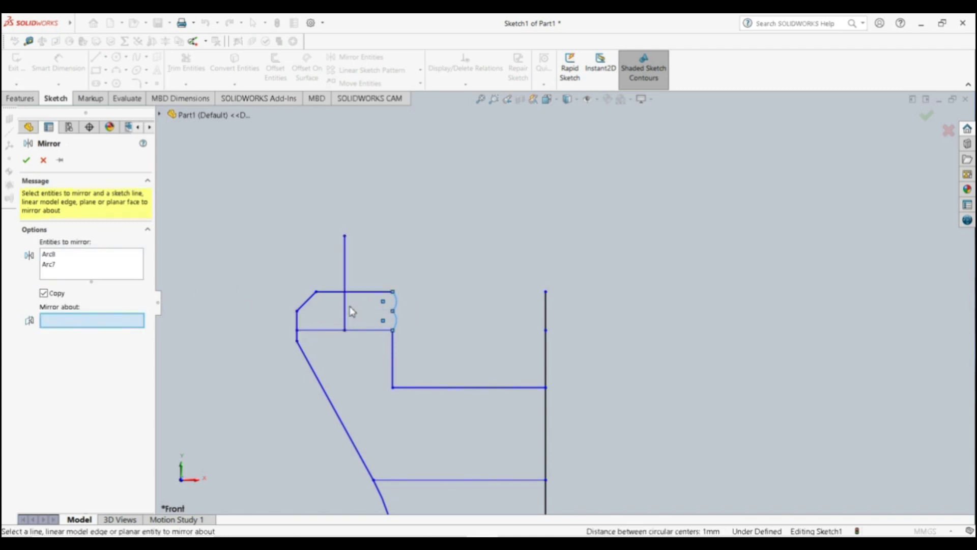
left_click(344, 318)
right_click(338, 314)
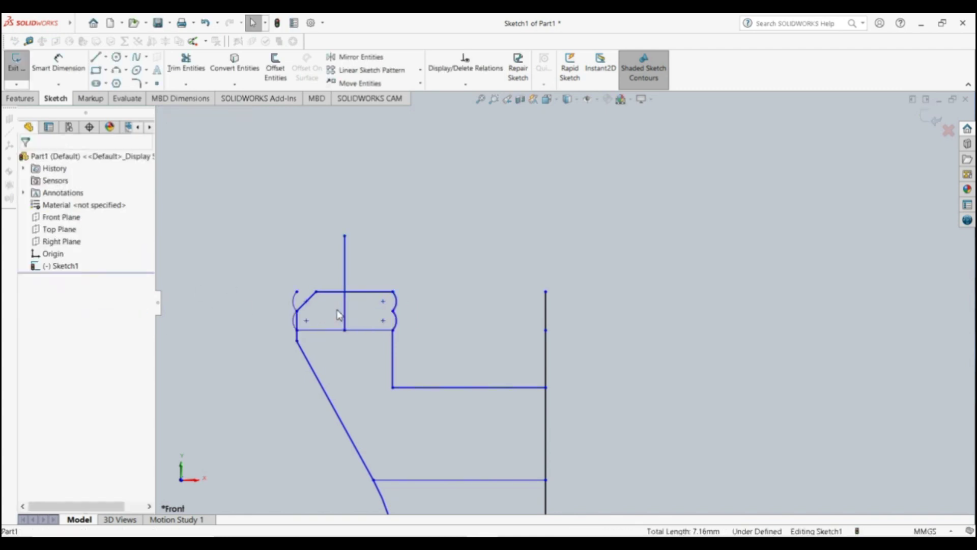
left_click(295, 300)
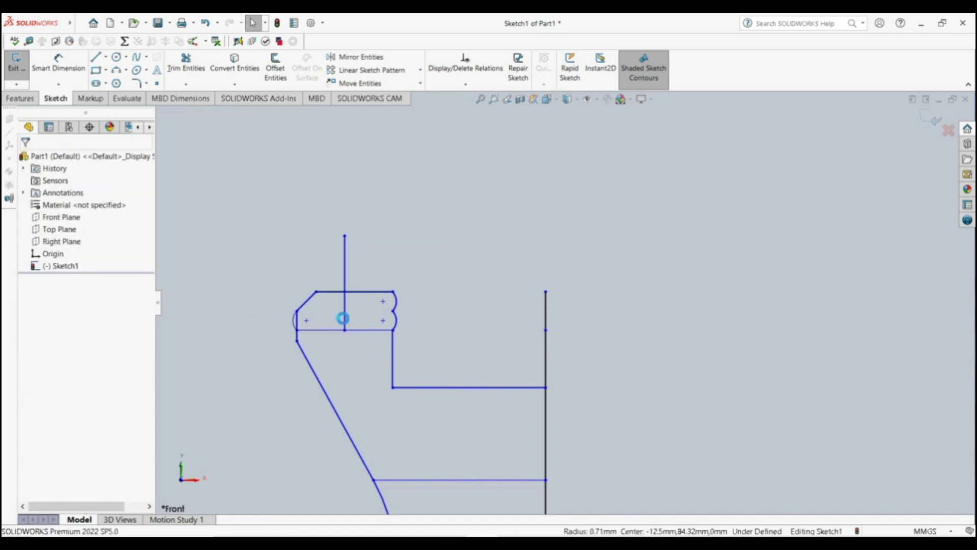
Step: Dismiss the help page and delete the box-selected vertical and horizontal crown lines
key("F1")
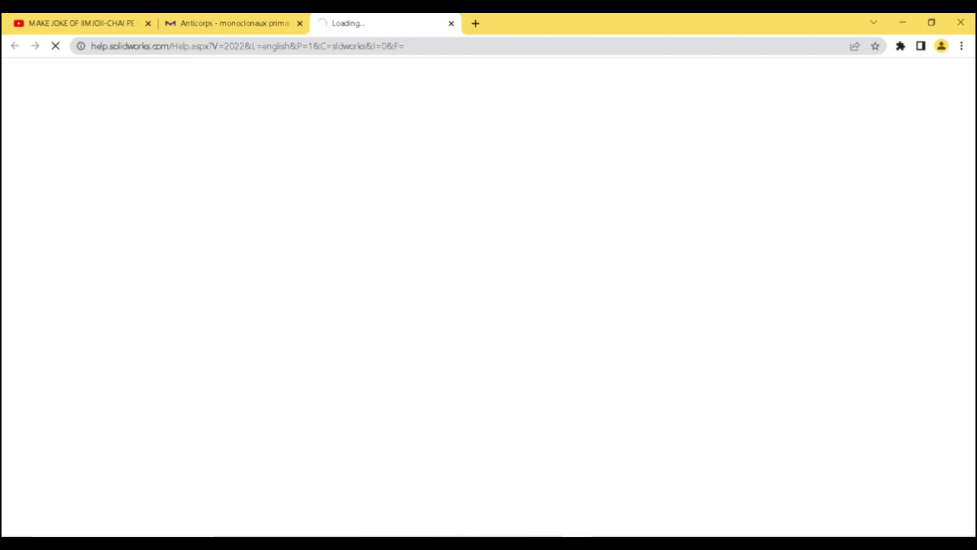
key("alt+Tab")
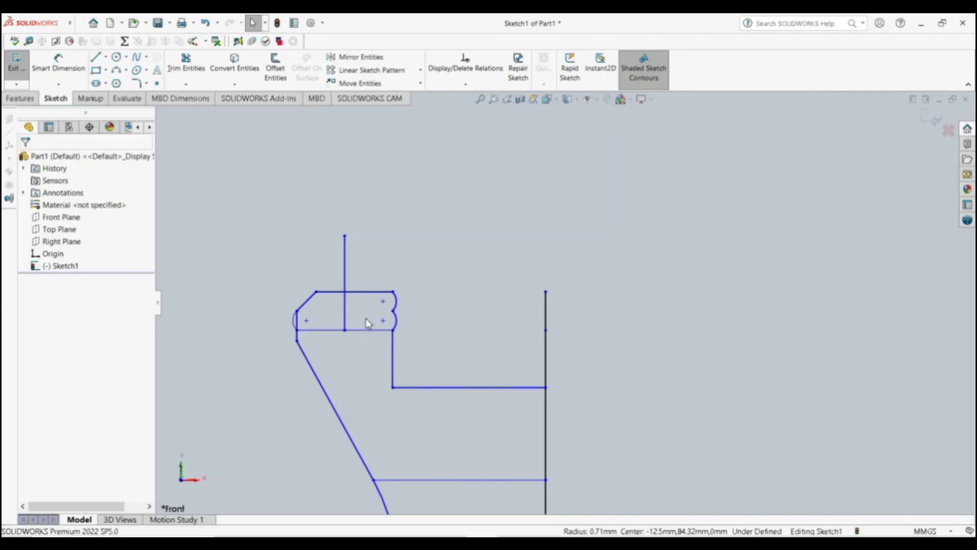
left_click_drag(366, 319, 337, 338)
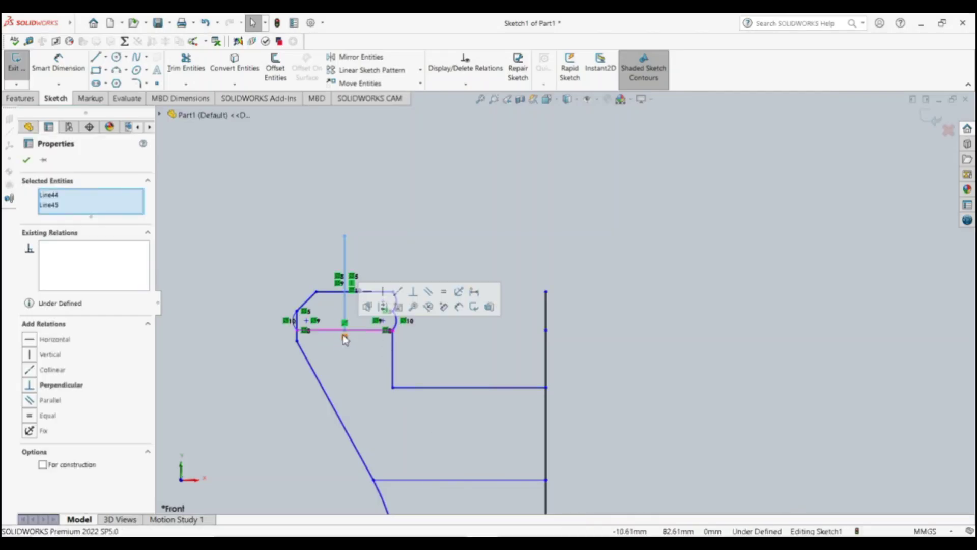
key("Delete")
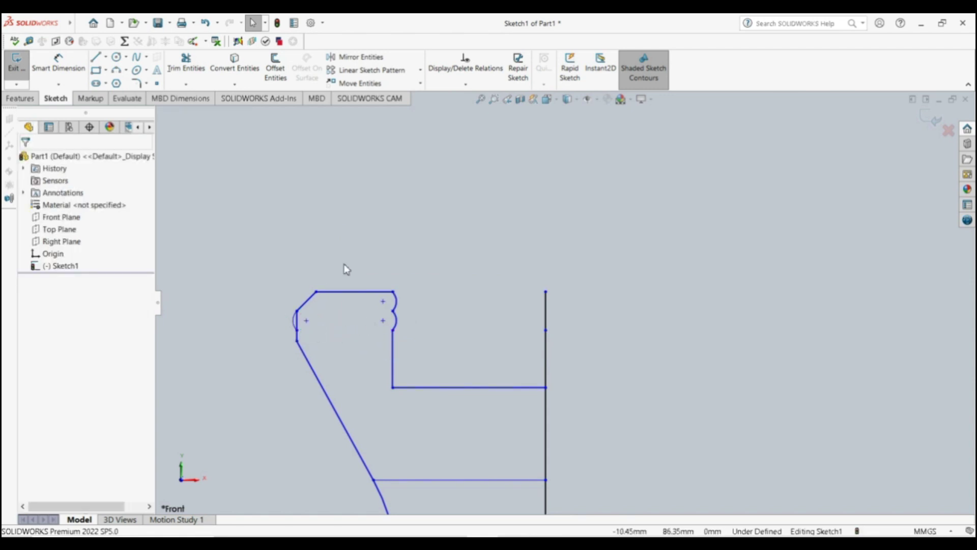
Step: Trim beside the left arc, undo and redo recent edits, then delete the leftover horizontal segment
left_click(187, 64)
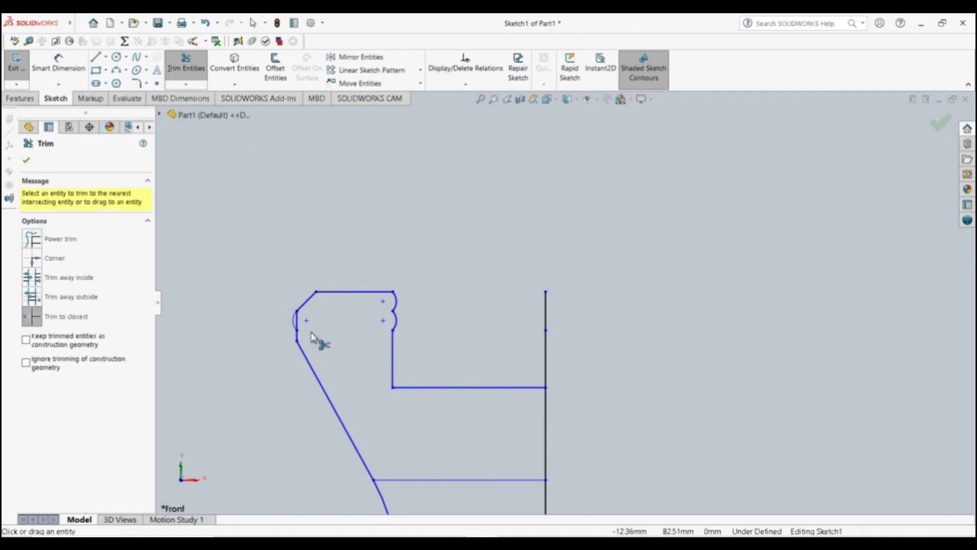
left_click(299, 322)
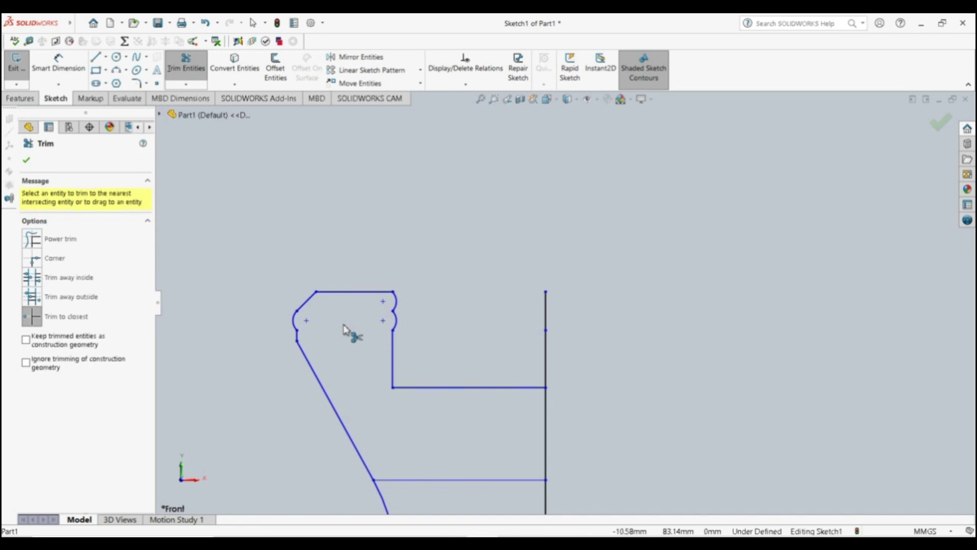
key("Escape")
key("ctrl+z")
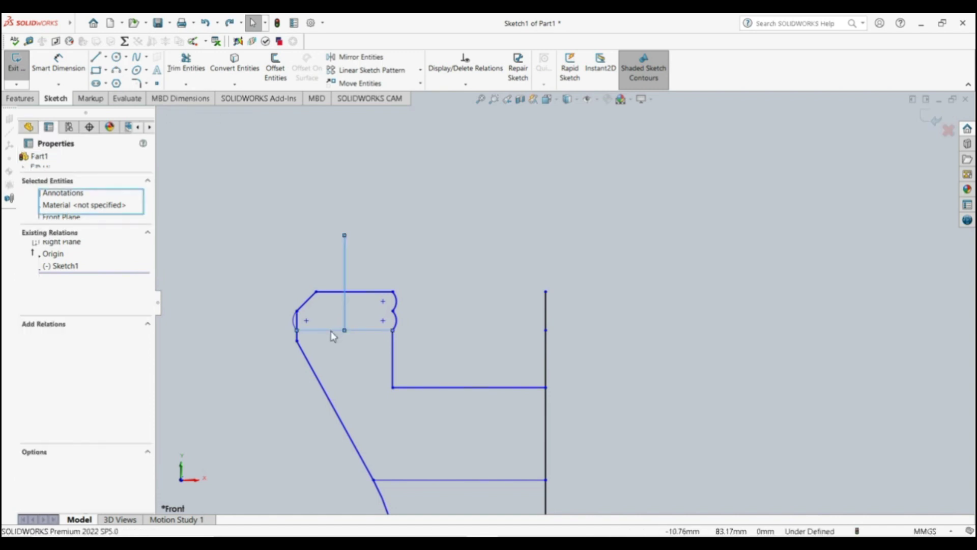
key("ctrl+z")
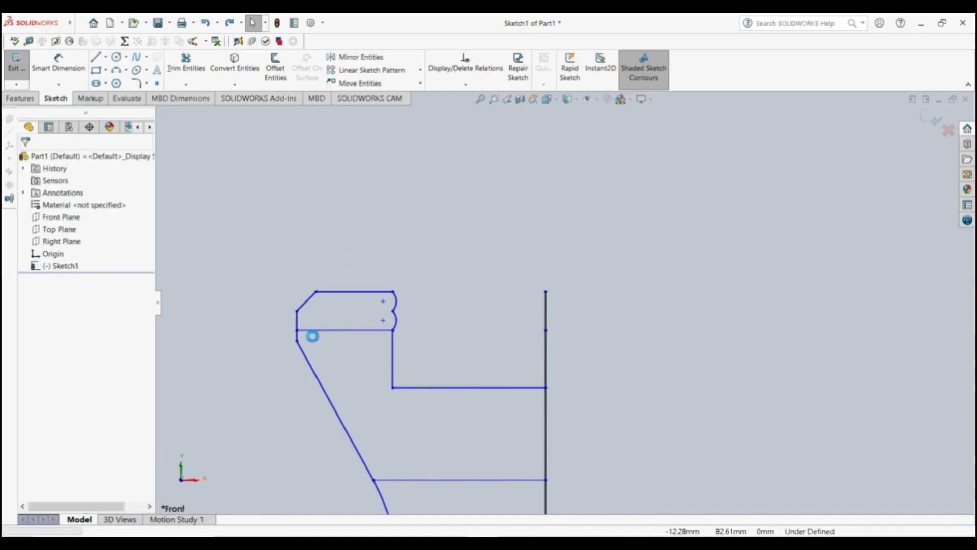
left_click(310, 333)
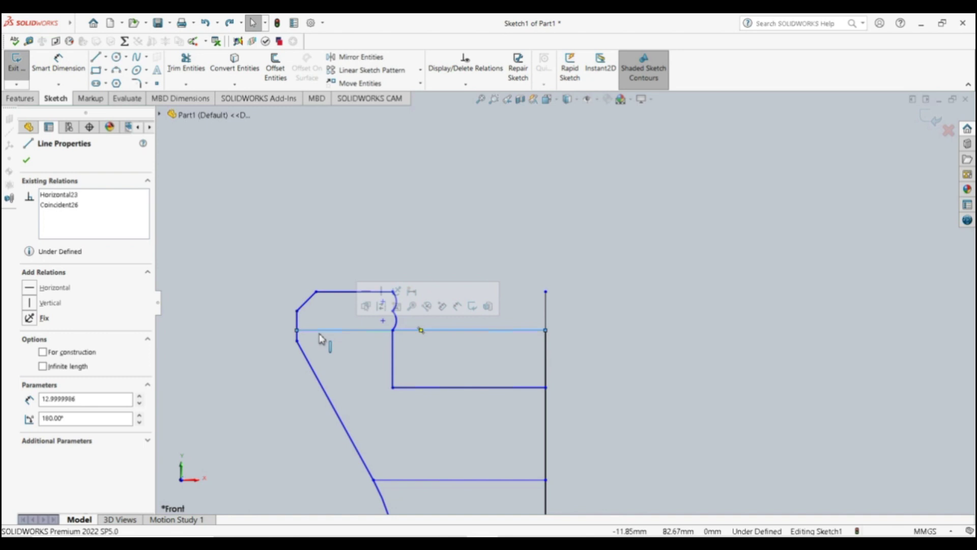
key("ctrl+y")
left_click(325, 331)
key("Delete")
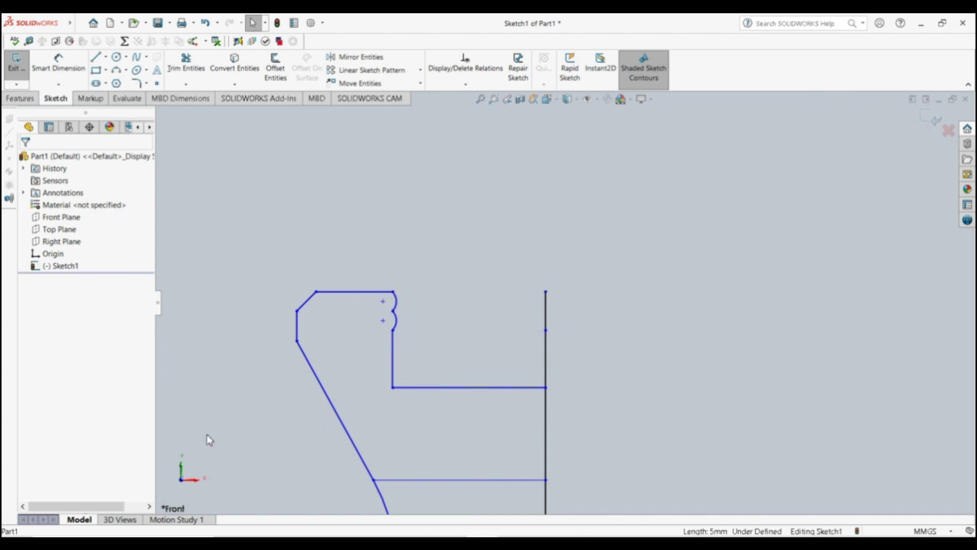
Step: Delete the two interior horizontal lines and both parts of the inner vertical line
scroll(347, 311, "down", 3)
scroll(449, 330, "up", 2)
scroll(514, 361, "up", 3)
scroll(584, 393, "up", 3)
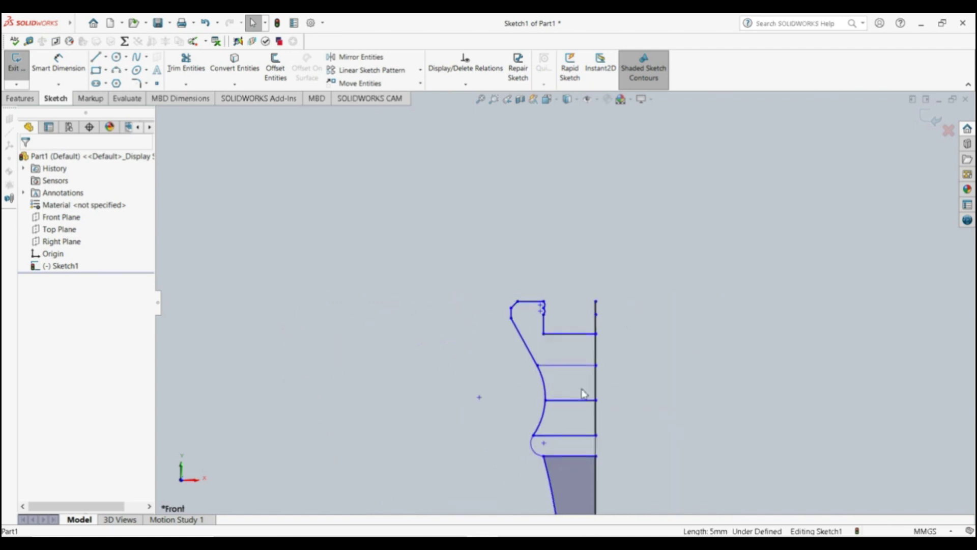
left_click(573, 364)
key("Delete")
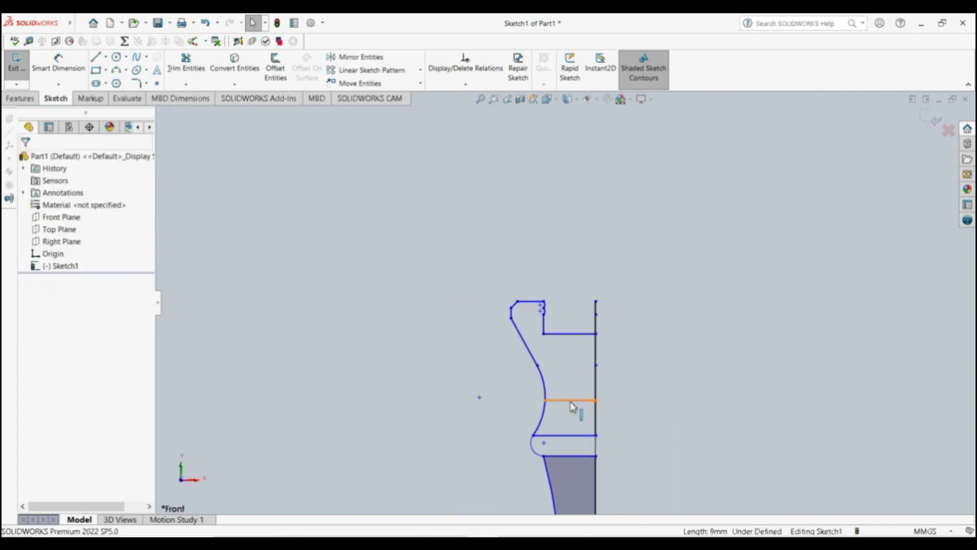
left_click(571, 436)
key("Delete")
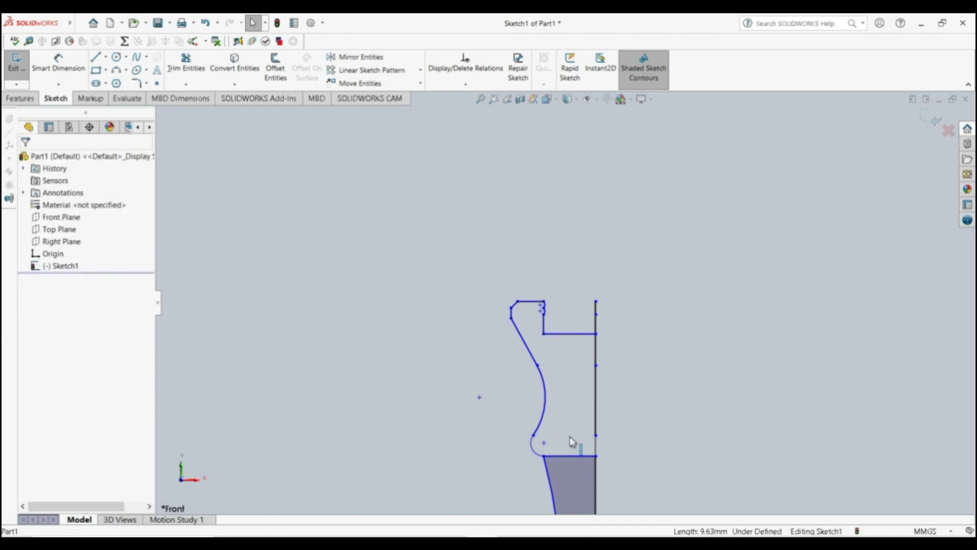
left_click_drag(603, 298, 585, 327)
key("Delete")
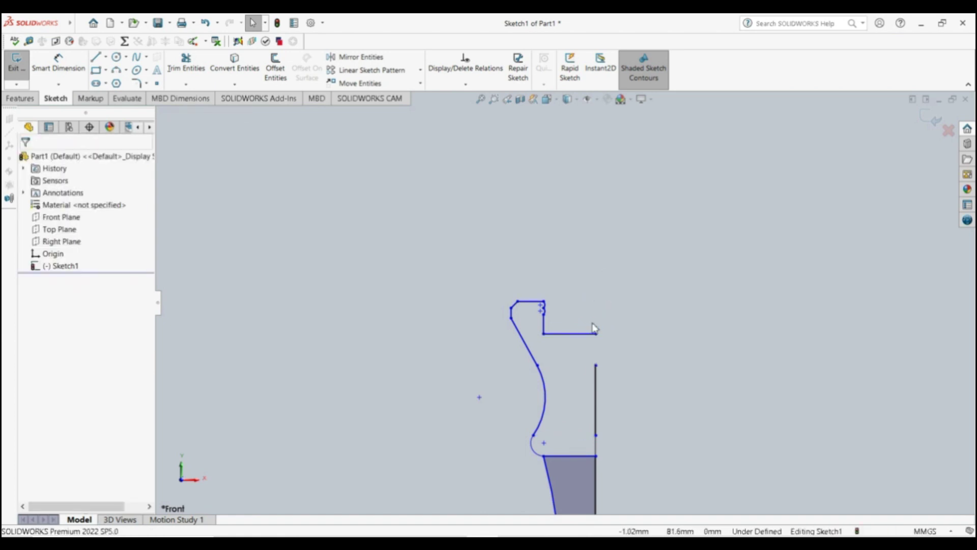
left_click(593, 398)
key("Delete")
Step: Delete the right vertical line, the short lines near the crown, and all remaining right-side lines
scroll(513, 329, "down", 3)
scroll(512, 328, "up", 3)
scroll(511, 332, "up", 2)
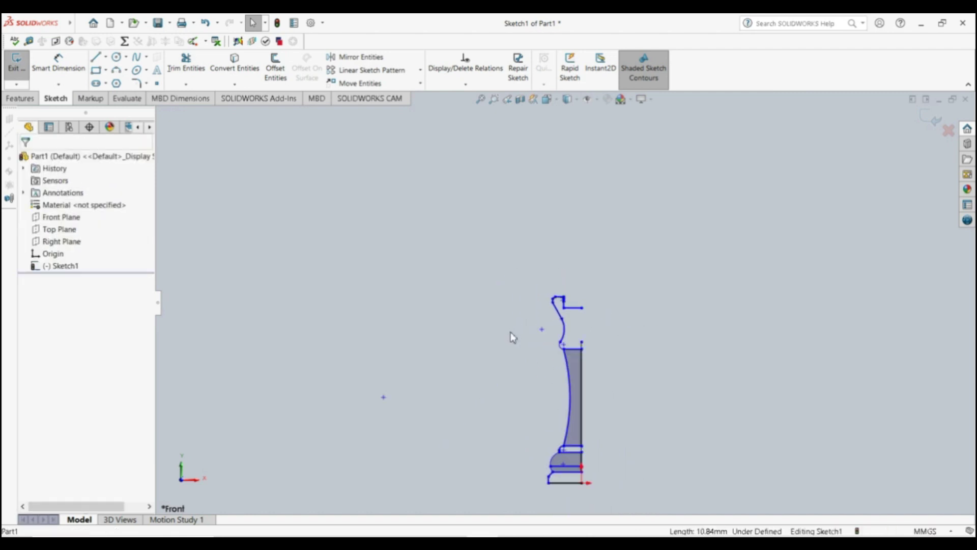
left_click(582, 396)
key("Delete")
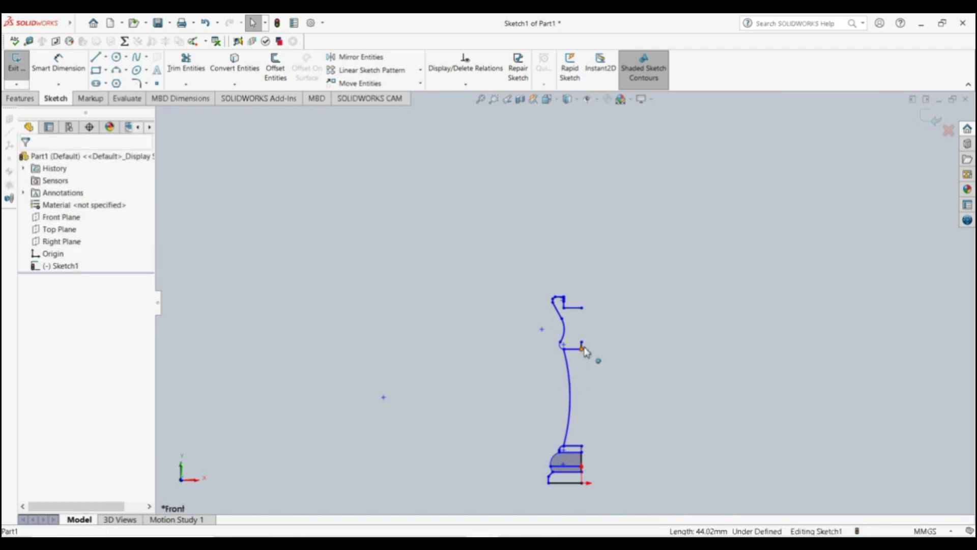
left_click(573, 348)
key("Delete")
left_click(581, 346)
key("Delete")
scroll(598, 463, "down", 3)
scroll(598, 463, "down", 3)
left_click_drag(527, 260, 482, 421)
key("Delete")
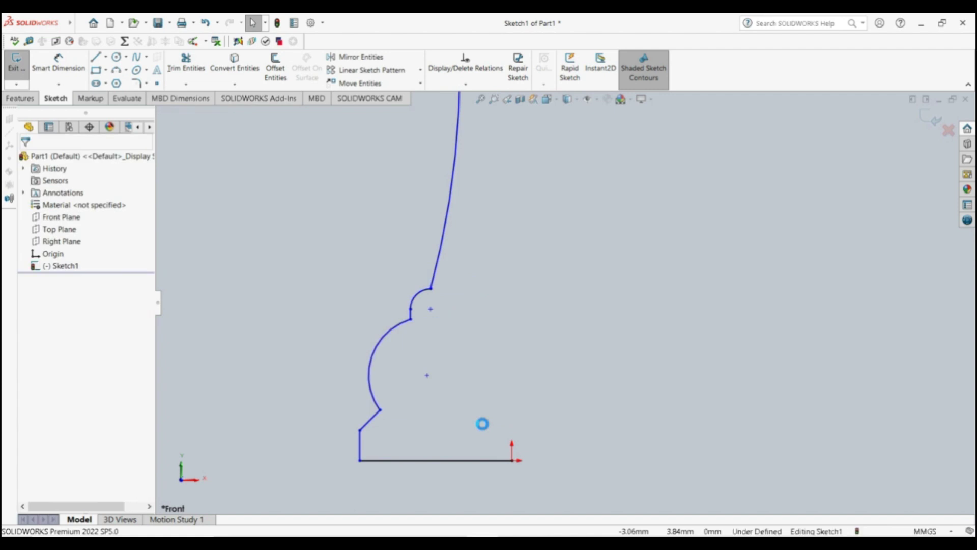
key("f")
key("z")
key("z")
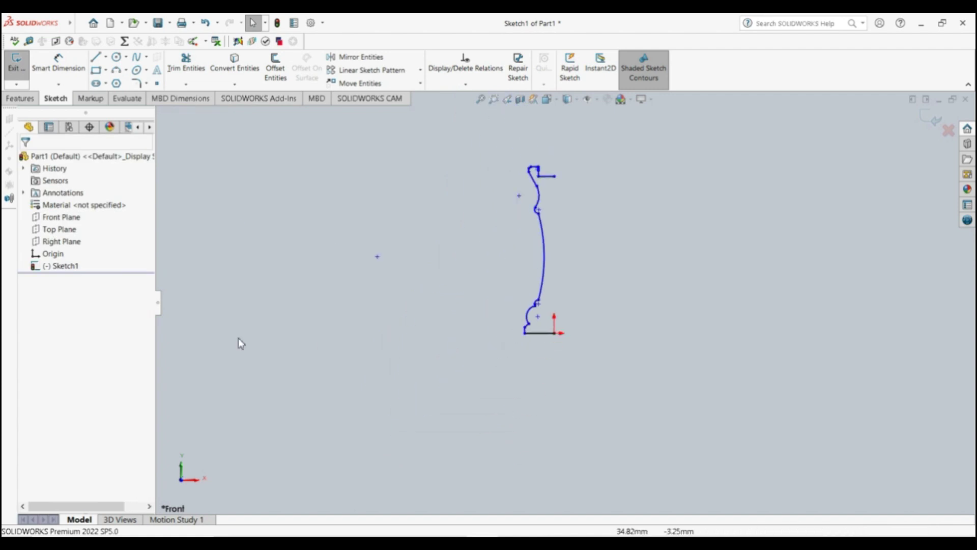
Step: Close the profile with a 79.82 mm vertical line from the crown's inner corner down to the origin
left_click(95, 56)
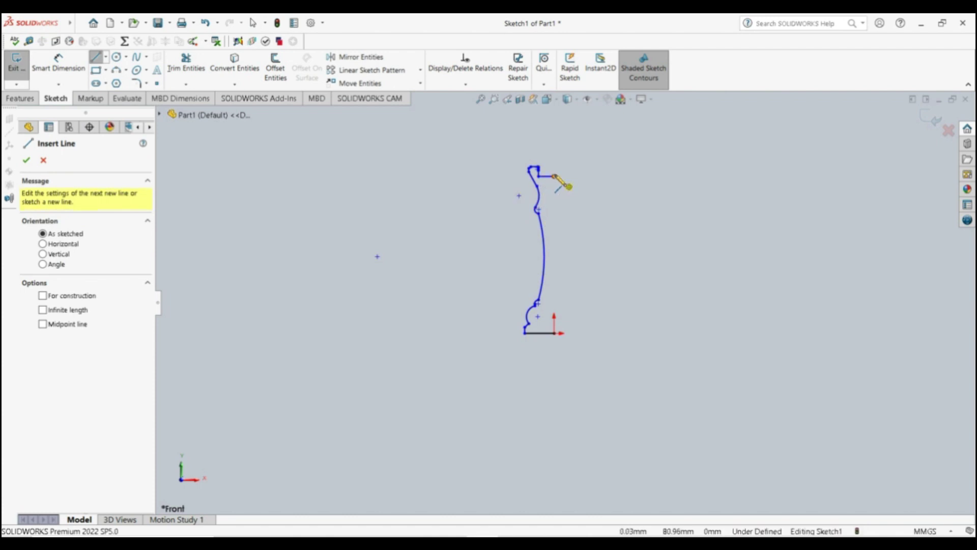
left_click(554, 176)
left_click(554, 333)
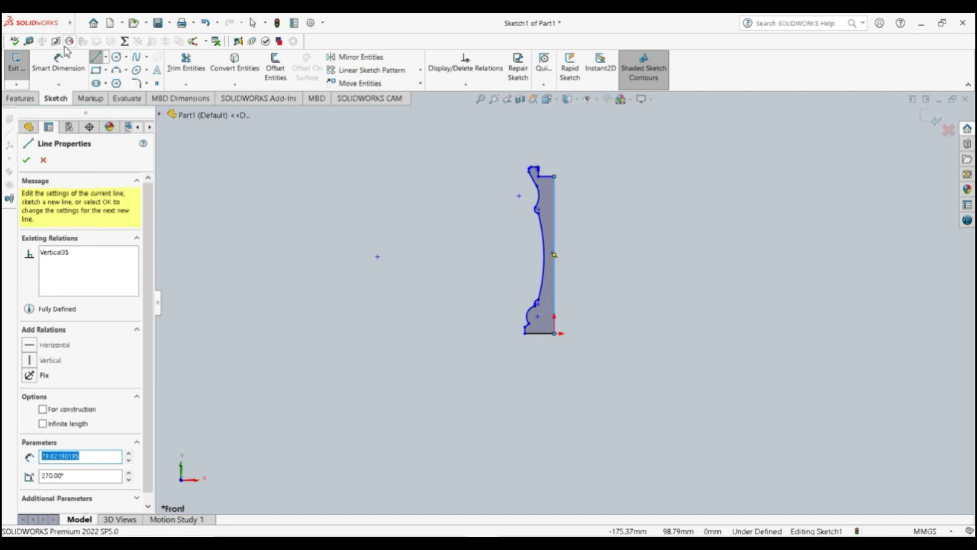
left_click(20, 98)
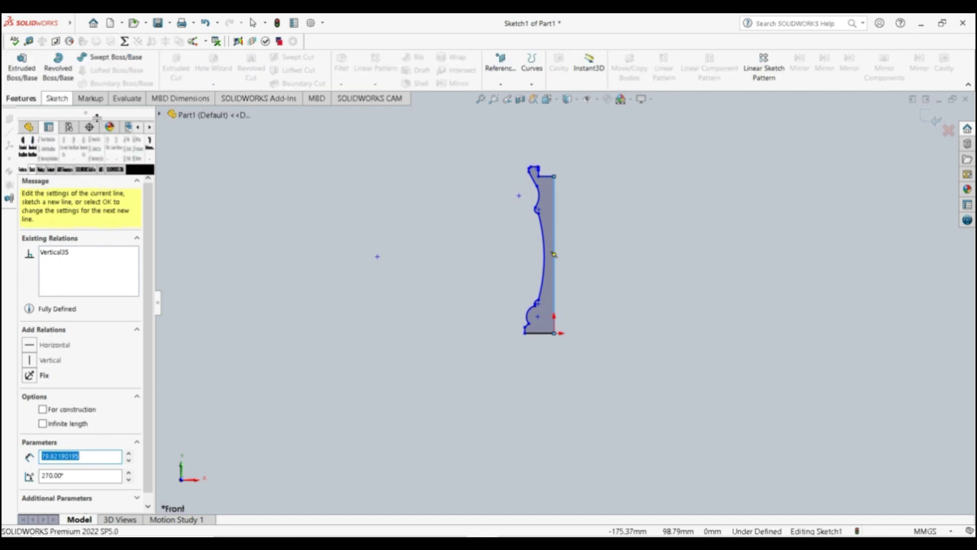
Step: Revolve the profile 360° about Line45 into Revolve1 and orbit to see the rook's top
left_click(58, 66)
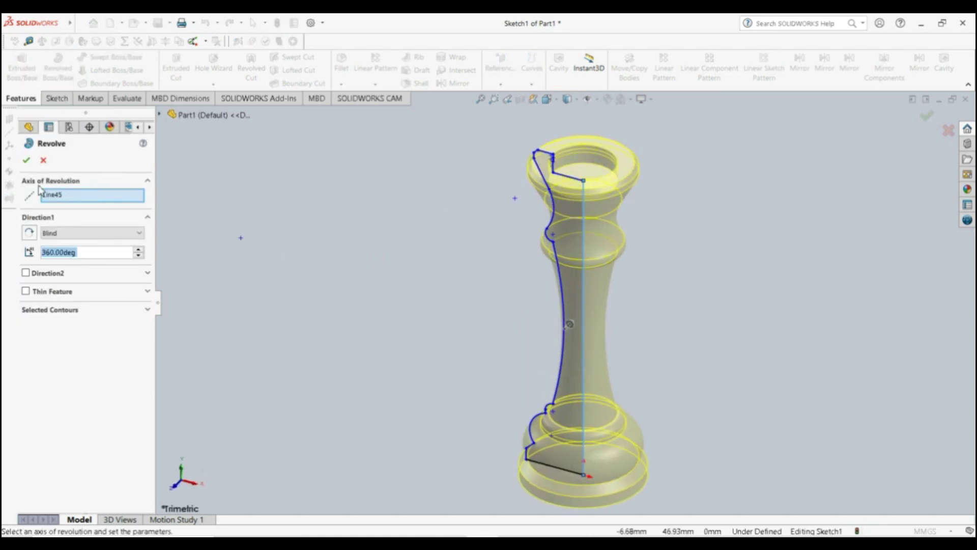
left_click(26, 159)
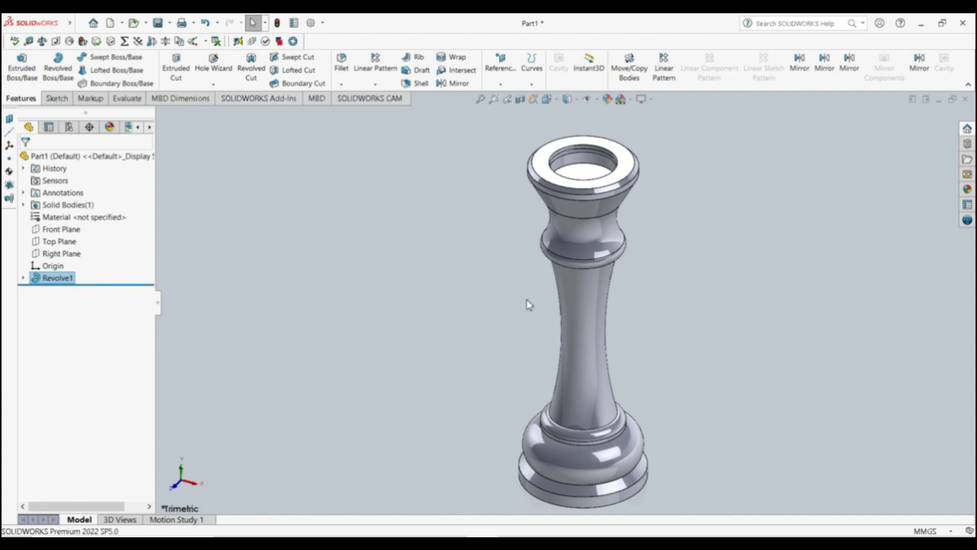
mouse_move(529, 323)
middle_mouse_down()
mouse_move(530, 274)
mouse_move(521, 262)
mouse_move(516, 289)
middle_mouse_up()
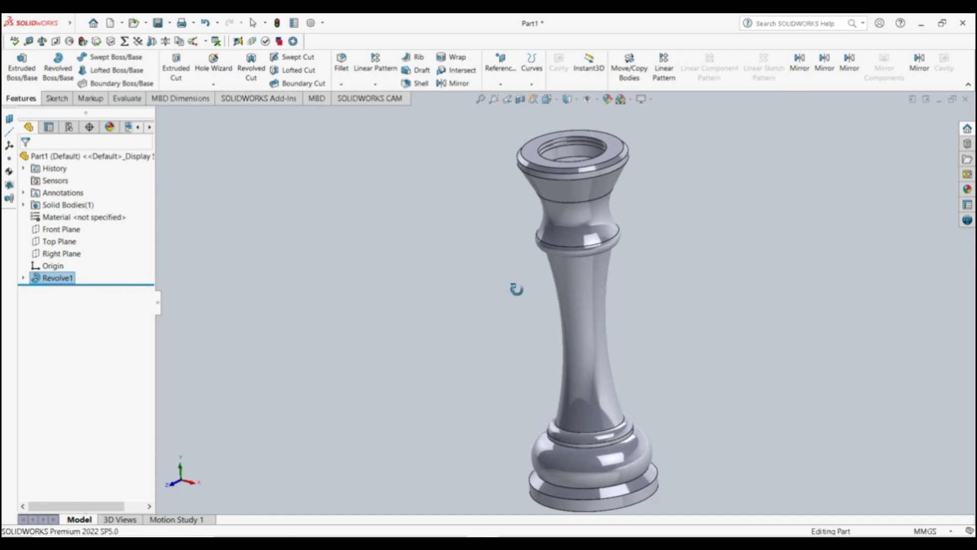
mouse_move(517, 290)
middle_mouse_down()
mouse_move(460, 295)
mouse_move(497, 343)
middle_mouse_up()
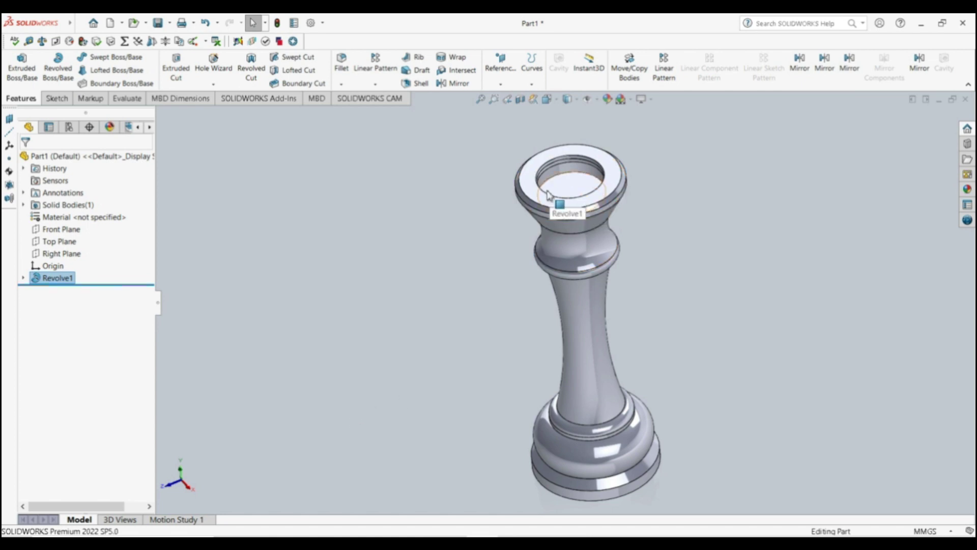
Step: Select the top ring face, briefly reopen and exit Sketch1, then reselect the top face
left_click(530, 196)
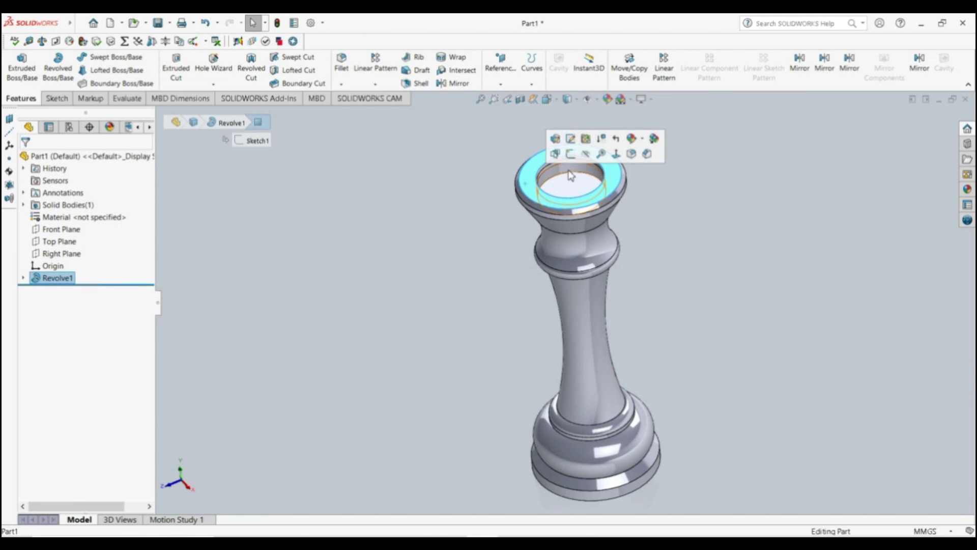
left_click(572, 147)
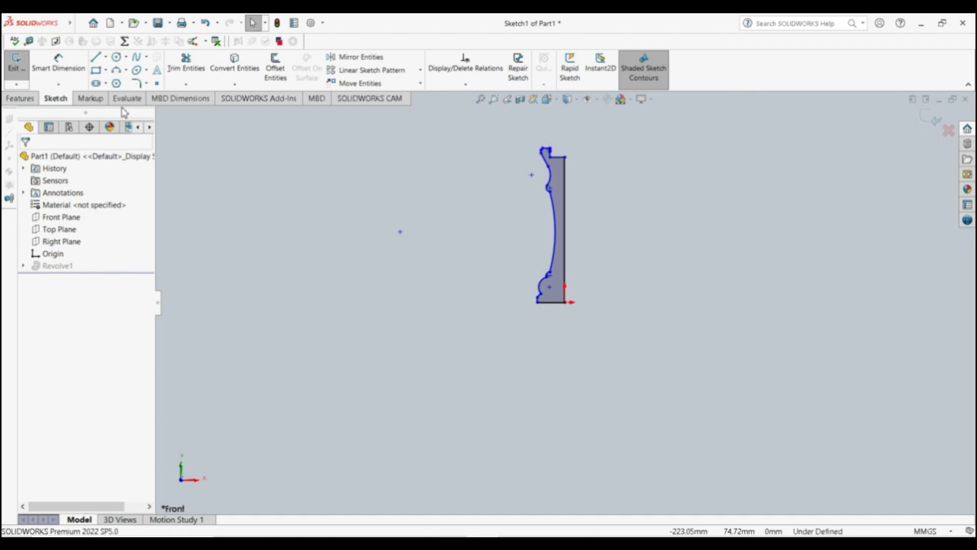
key("ctrl+b")
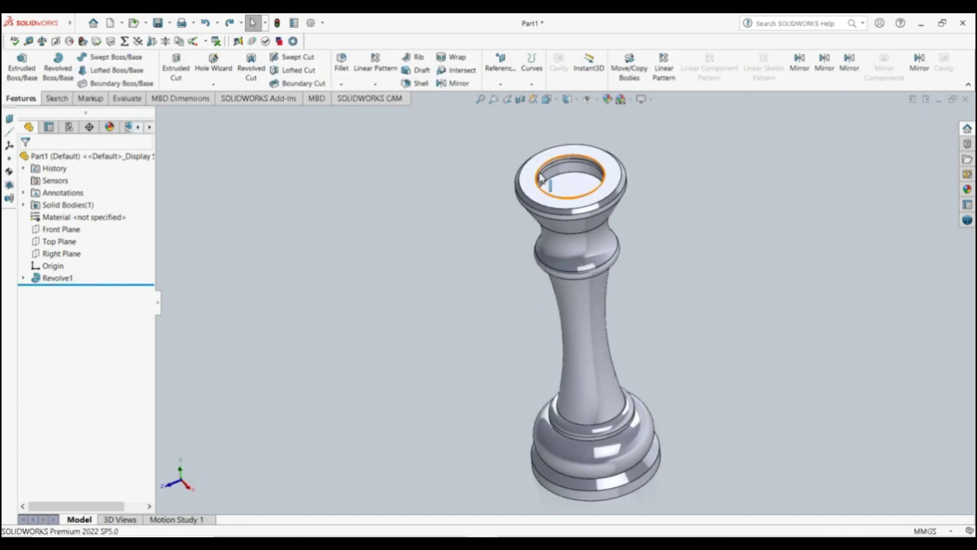
left_click(527, 184)
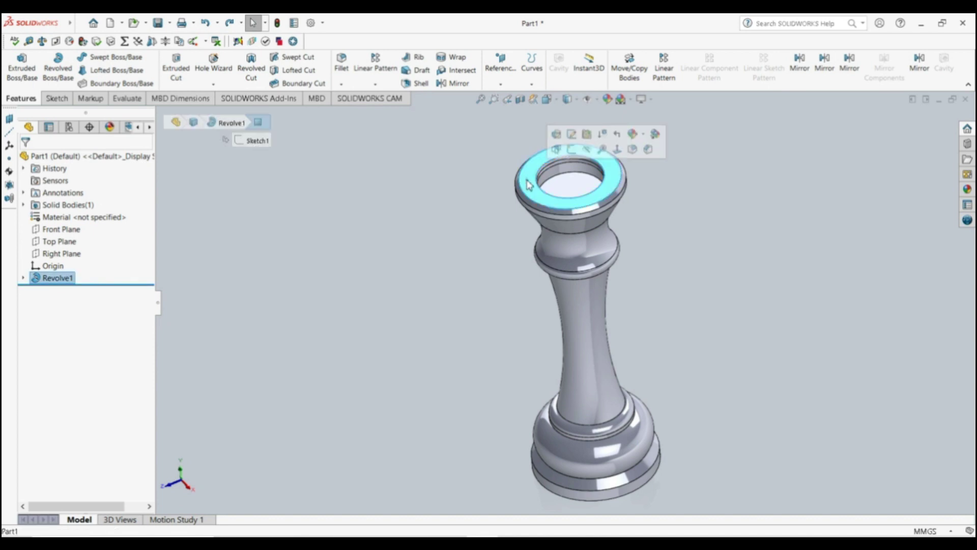
Step: Start a sketch on the top face and draw a vertical line up from the origin
left_click(571, 149)
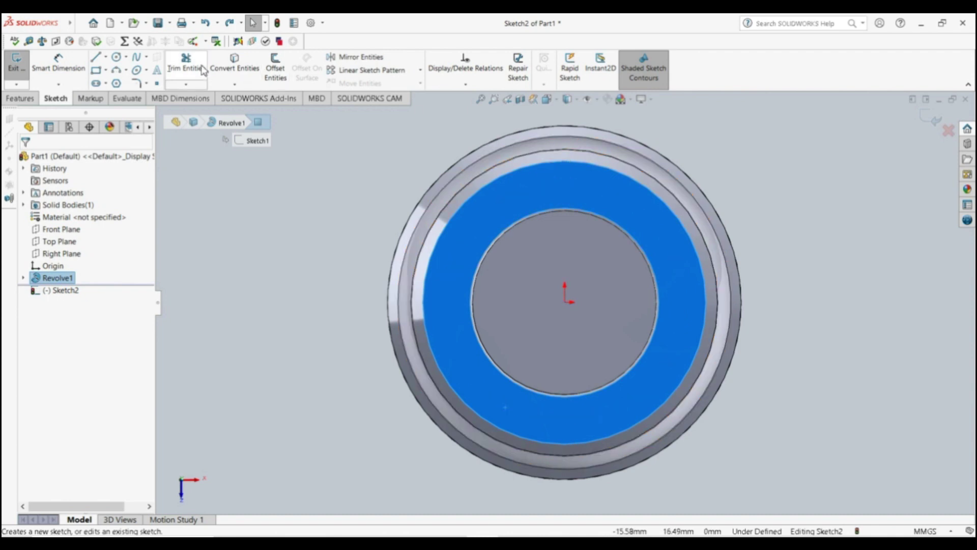
left_click(96, 57)
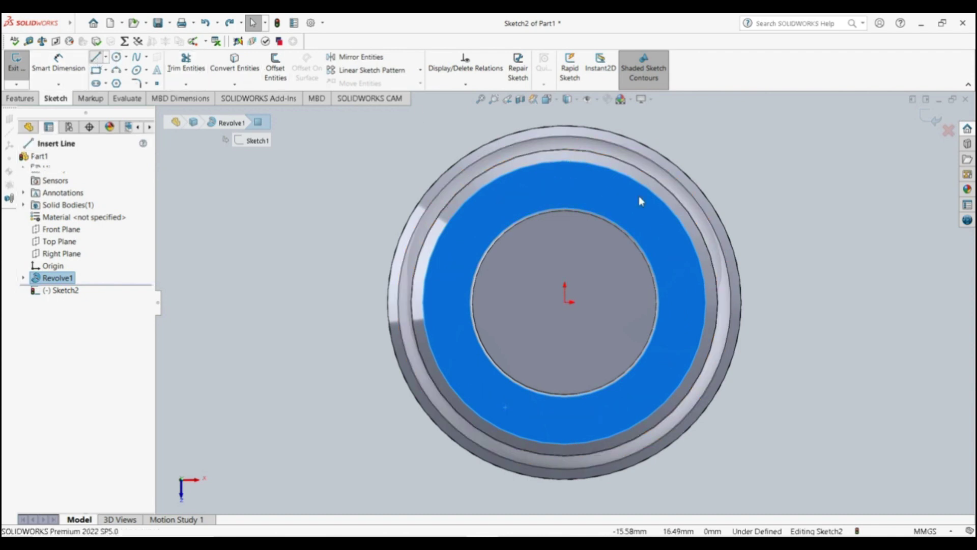
left_click(565, 302)
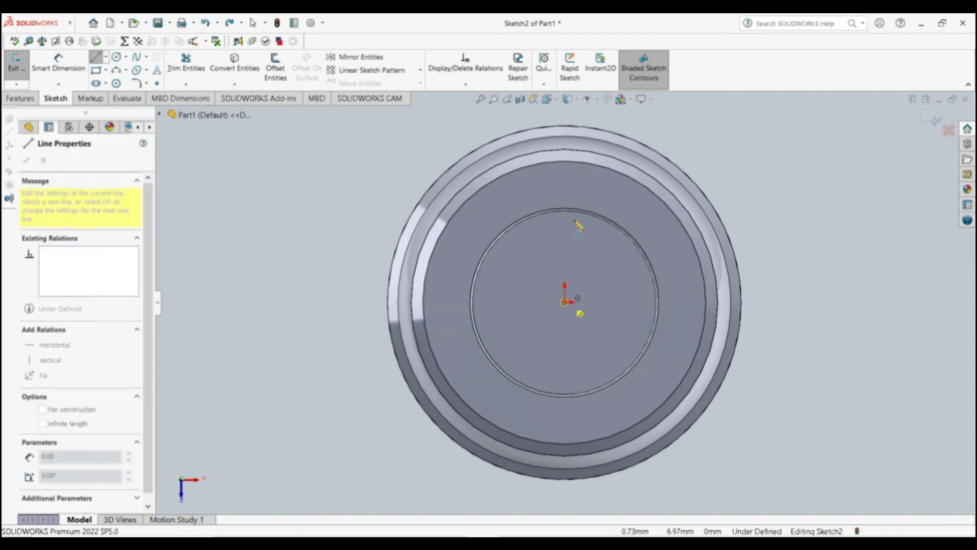
left_click(564, 110)
key("Escape")
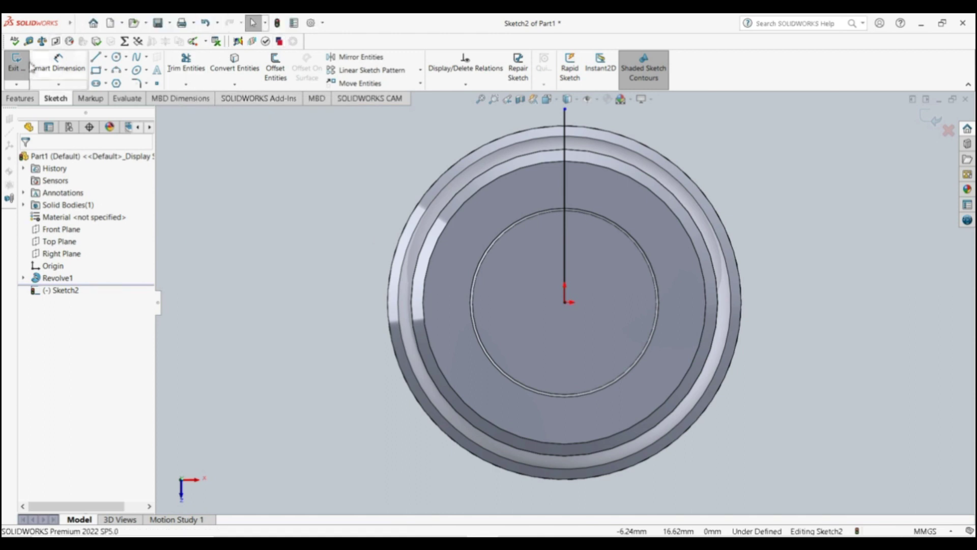
Step: Offset the vertical centre line by 2 mm on the left and on the right
left_click(275, 69)
left_click(565, 168)
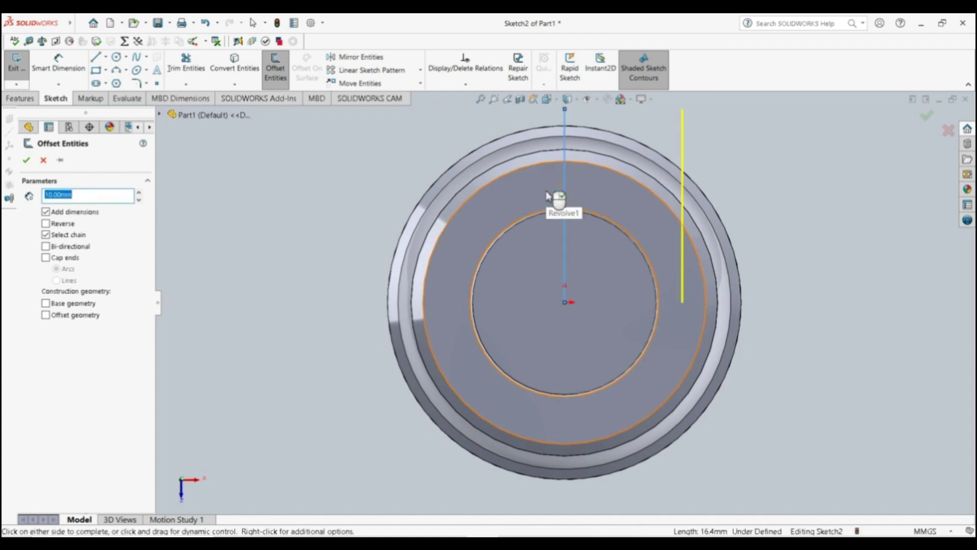
type("2")
key("Return")
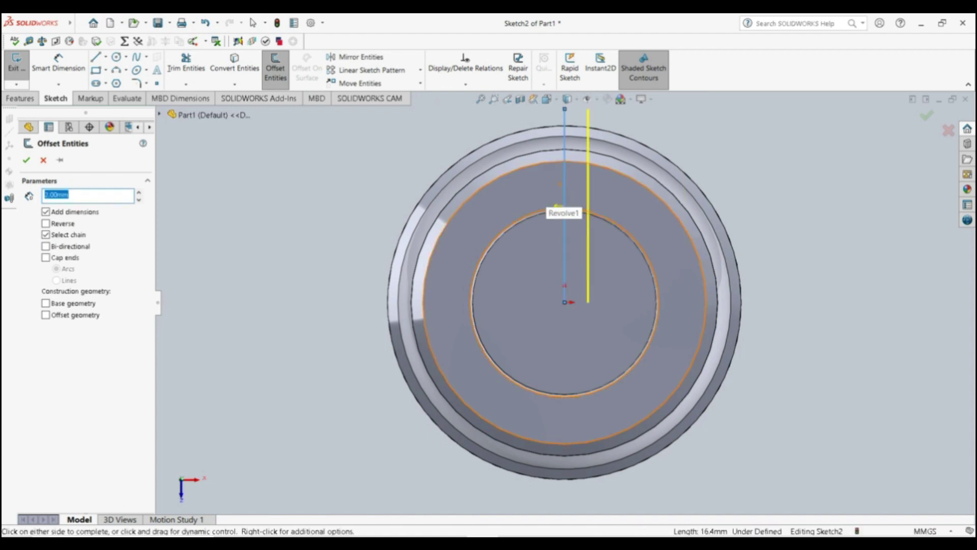
left_click(549, 198)
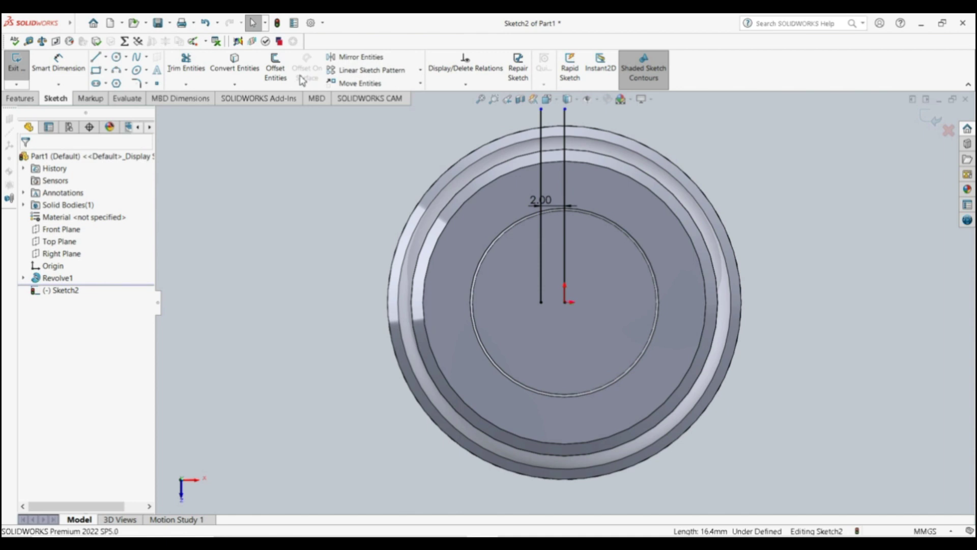
left_click(275, 69)
left_click(565, 188)
left_click(48, 224)
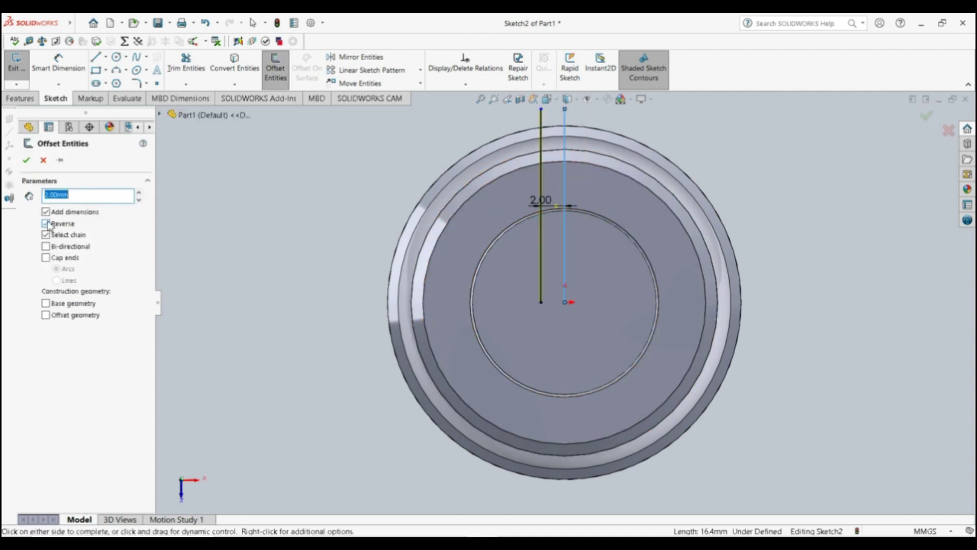
left_click(46, 224)
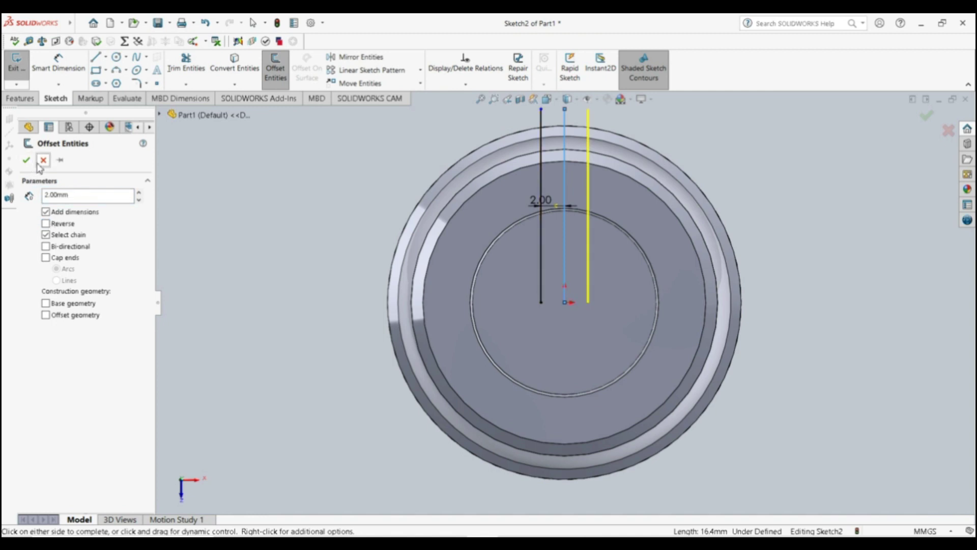
left_click(26, 159)
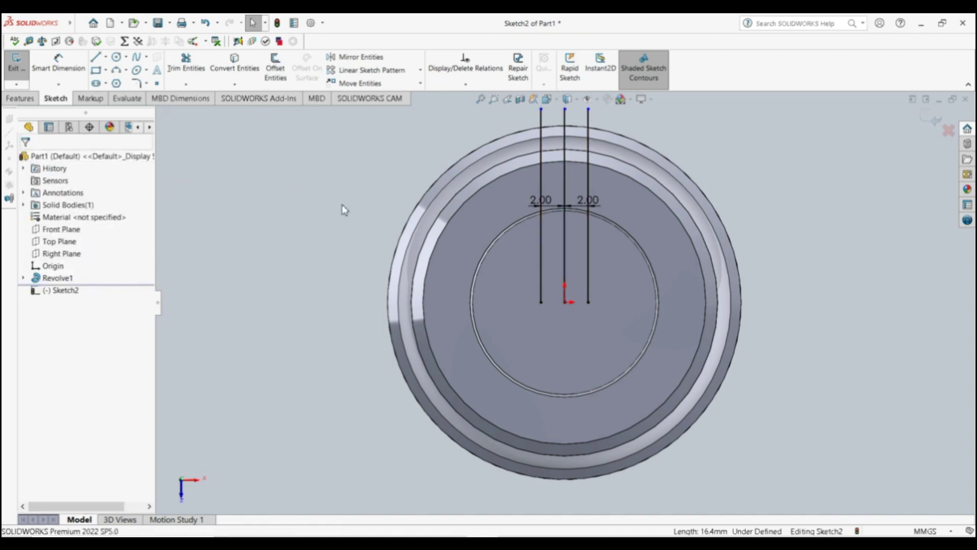
scroll(344, 210, "down", 2)
Step: Draw a vertical line down from the right line's lower end past the face
scroll(365, 223, "up", 2)
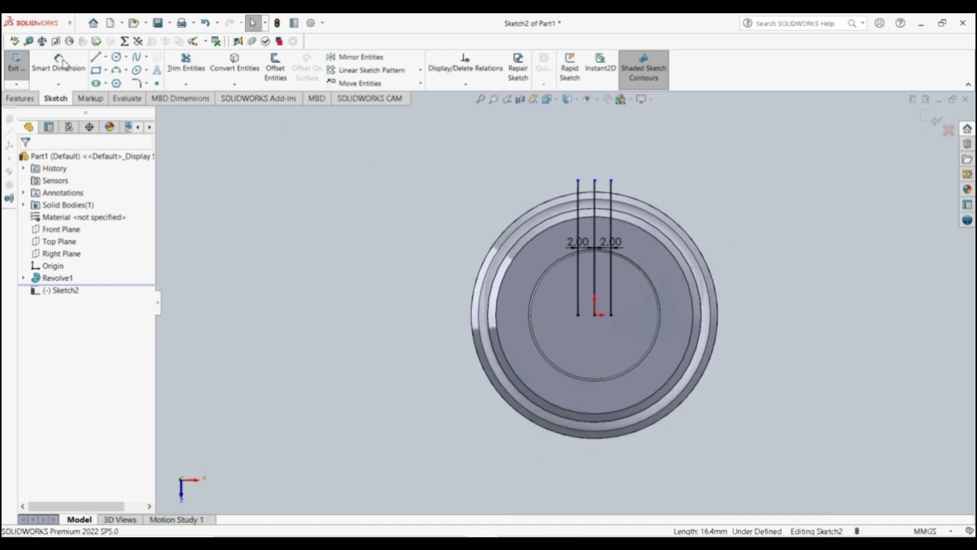
left_click(95, 57)
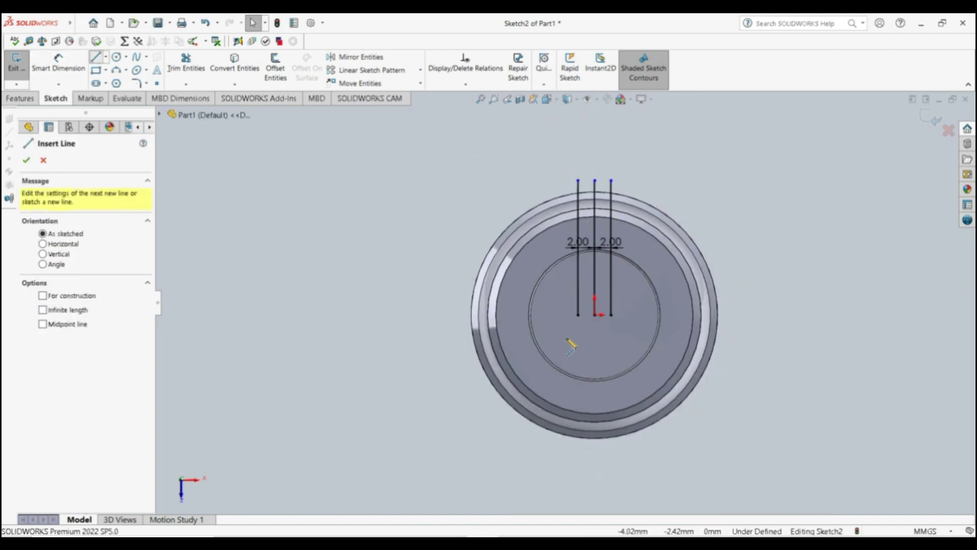
left_click(611, 314)
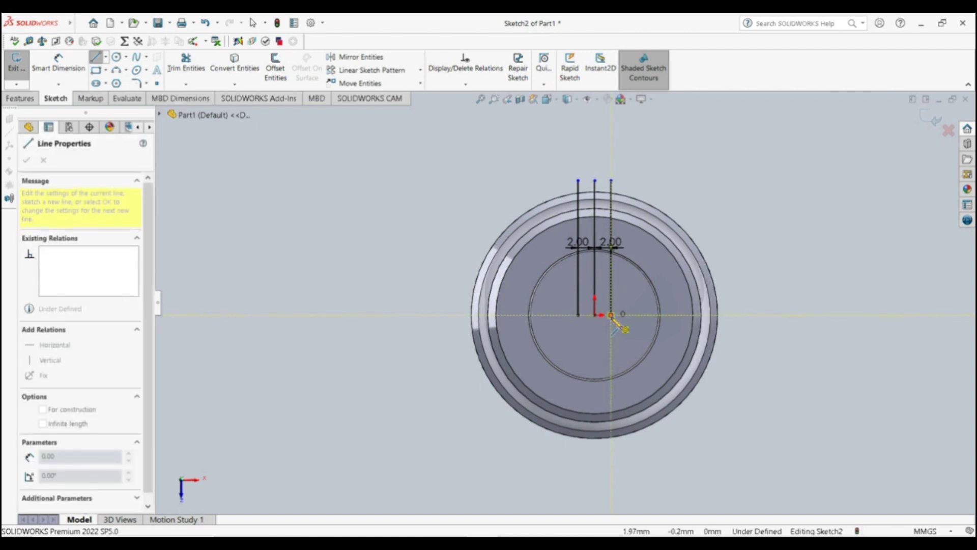
left_click(611, 468)
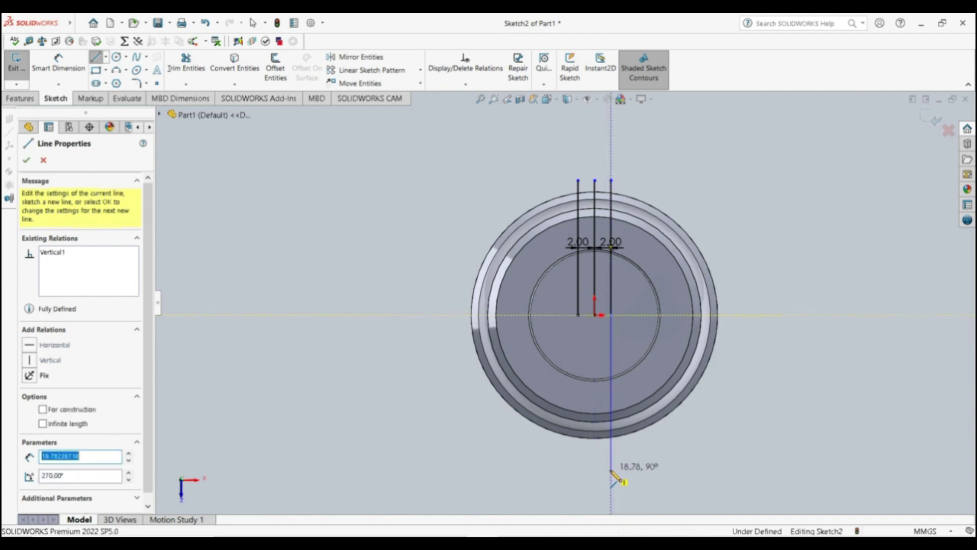
key("Escape")
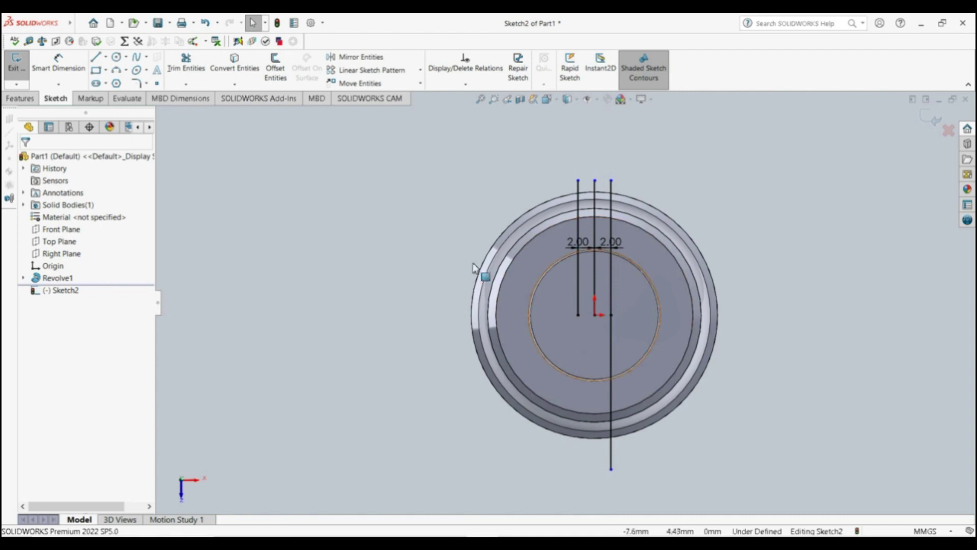
Step: Draw a corner rectangle from the left line's top end to the lower line's end
left_click(95, 70)
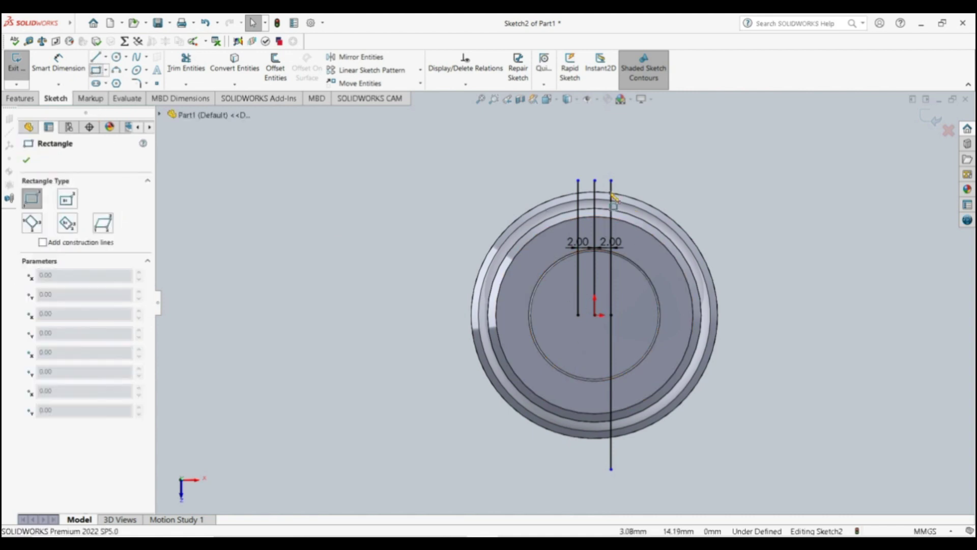
left_click(578, 180)
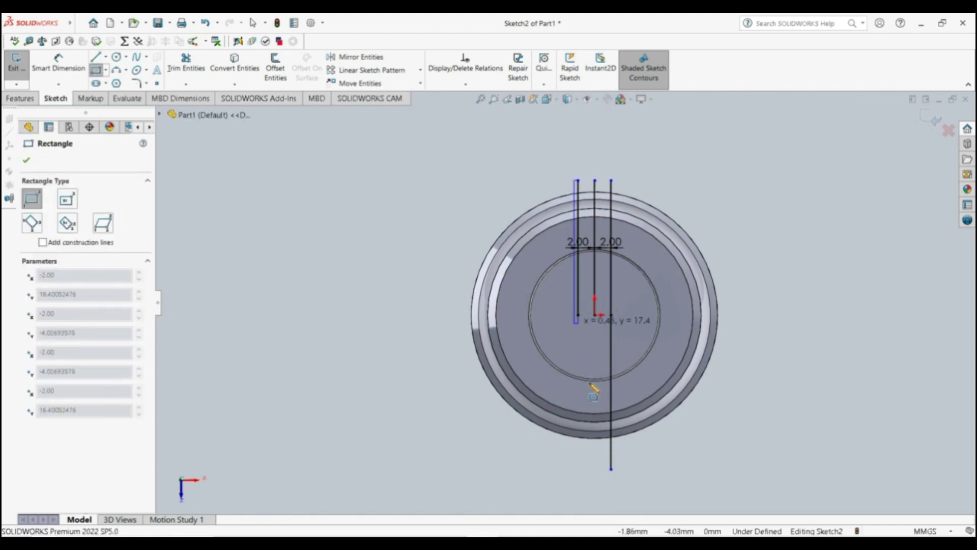
left_click(611, 468)
key("Escape")
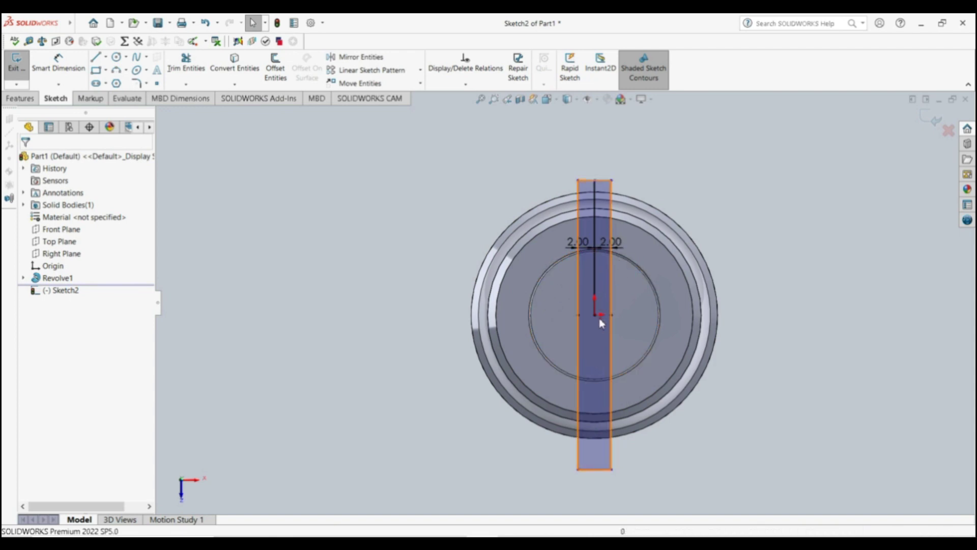
Step: Draw a line from the sketch origin out toward the upper left
left_click(95, 58)
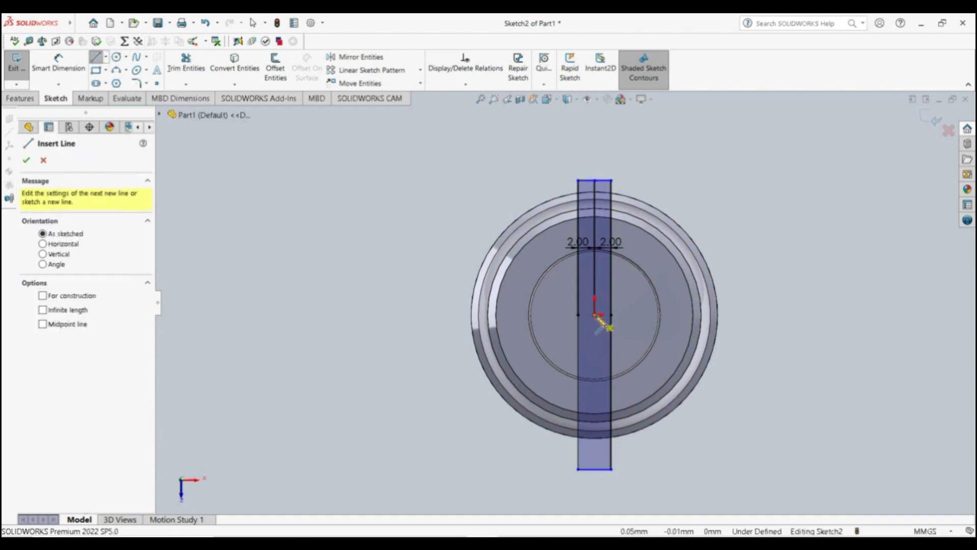
left_click(595, 315)
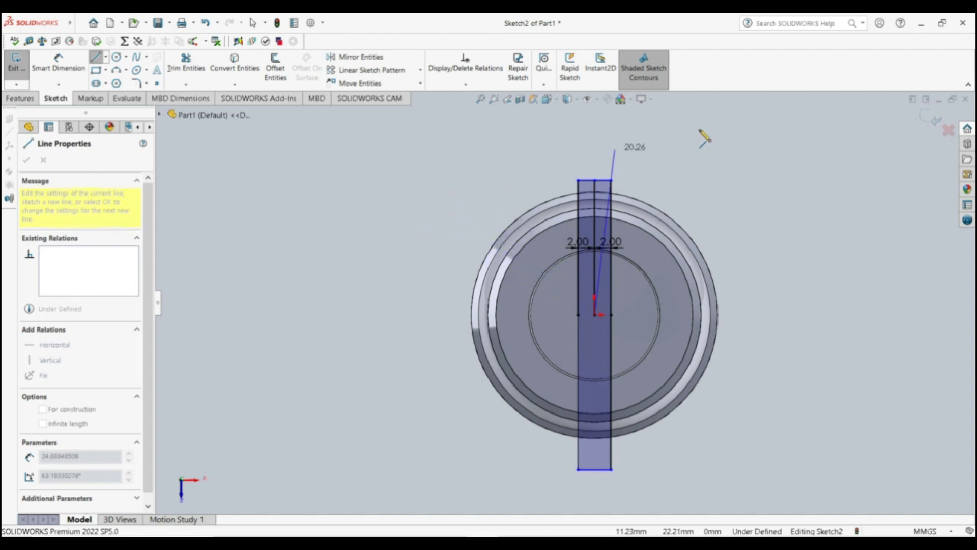
left_click(465, 192)
key("Escape")
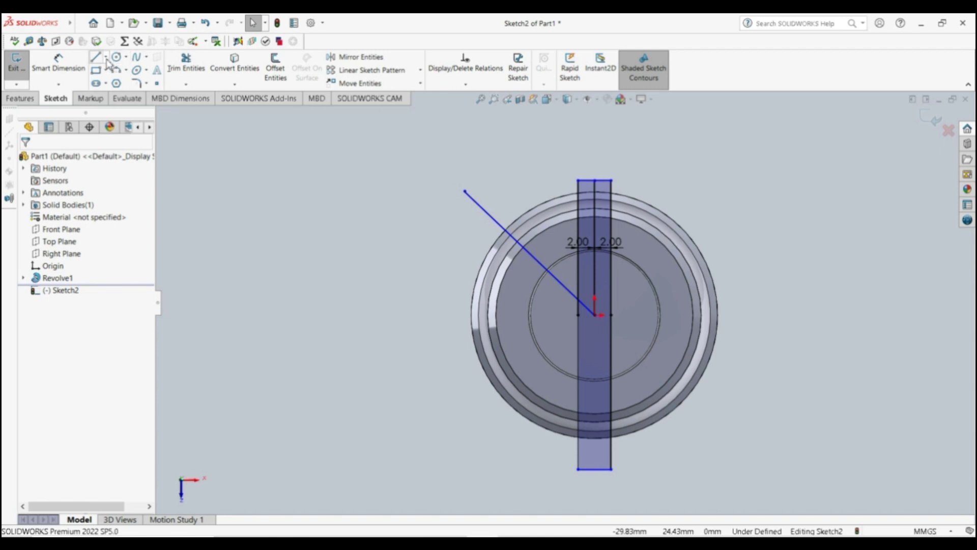
Step: Fix the line at 60° to the vertical centre line, then delete the angle dimension
left_click(58, 64)
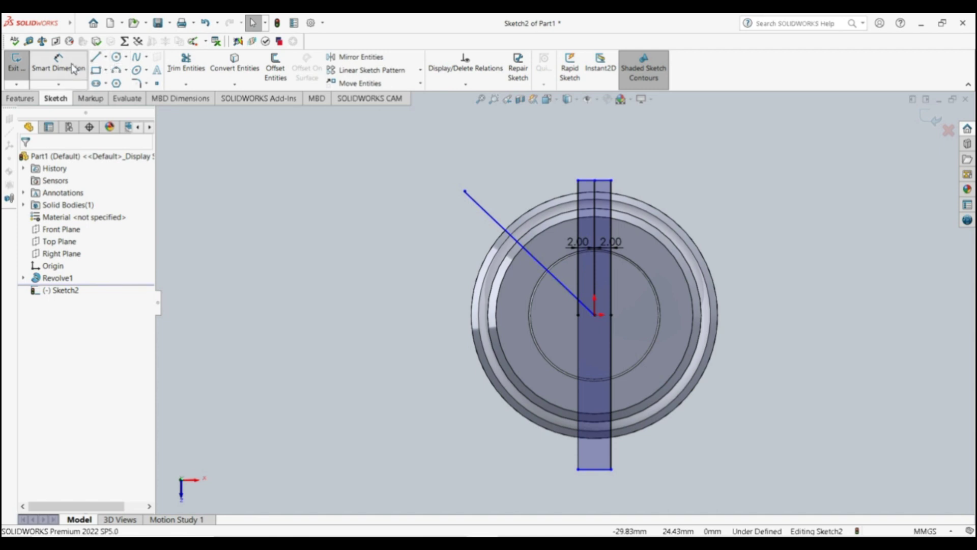
left_click(540, 263)
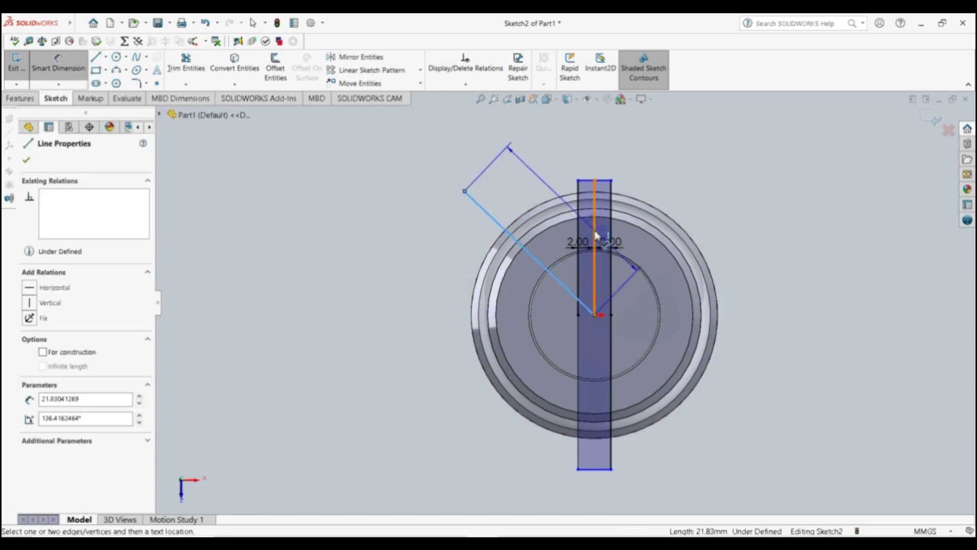
left_click(594, 235)
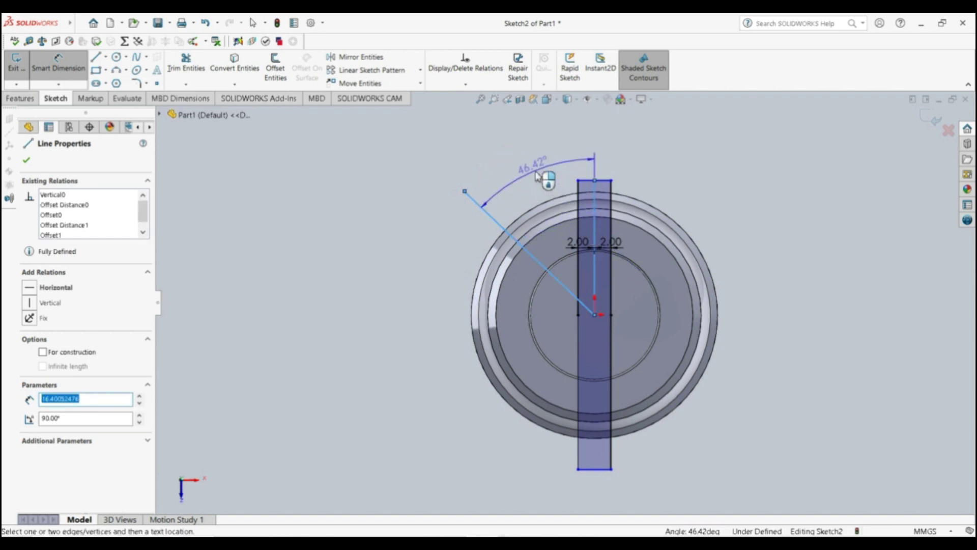
left_click(536, 175)
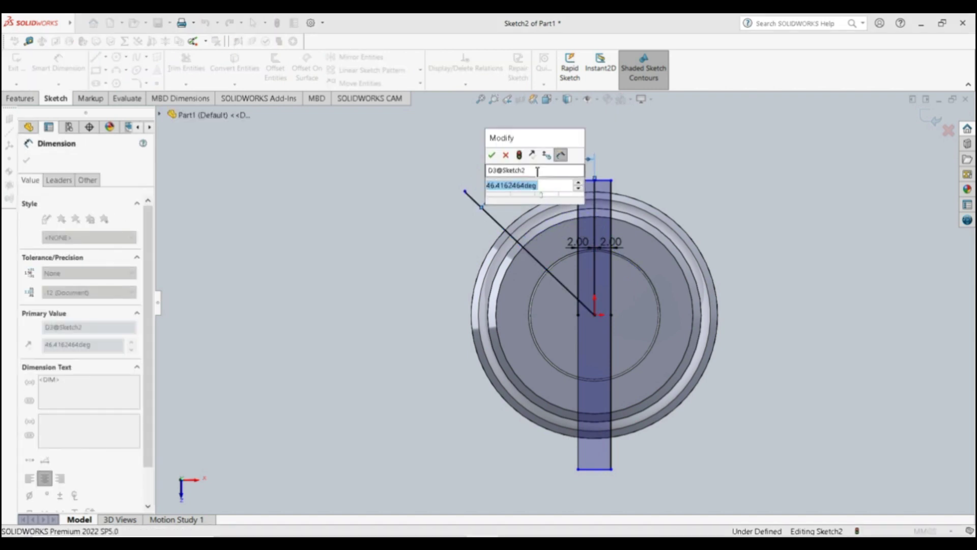
type("60")
key("Return")
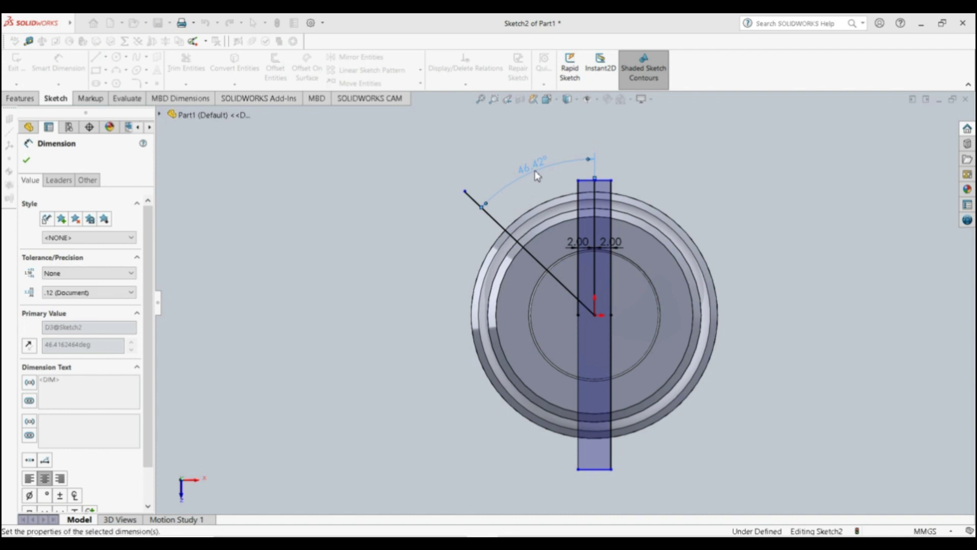
left_click(525, 180)
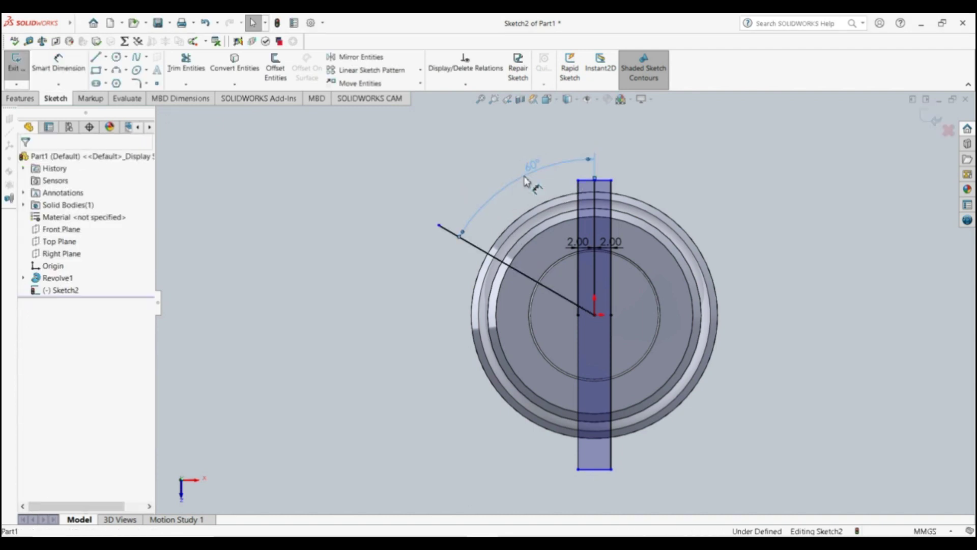
key("Delete")
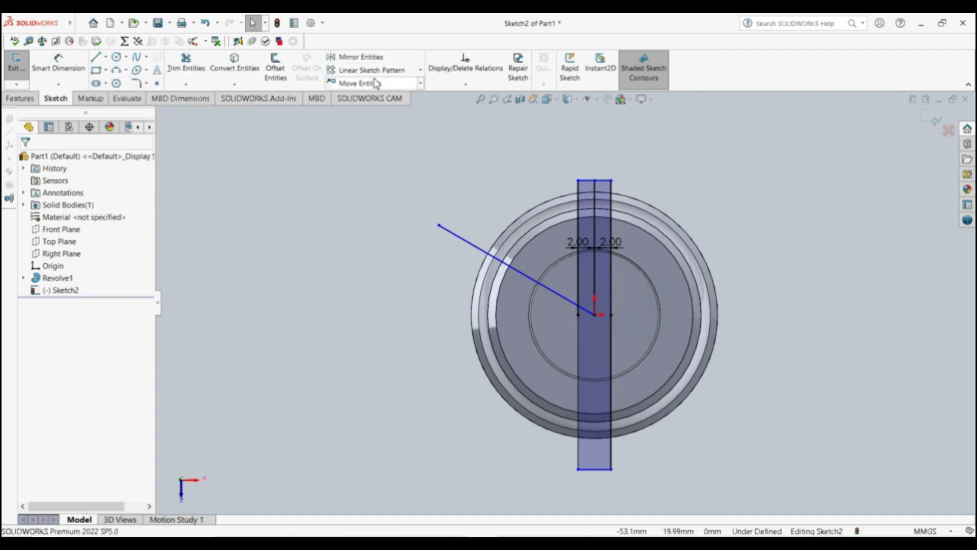
Step: Offset the angled line to both sides, creating two parallel copies
left_click(280, 68)
left_click(480, 254)
left_click(462, 278)
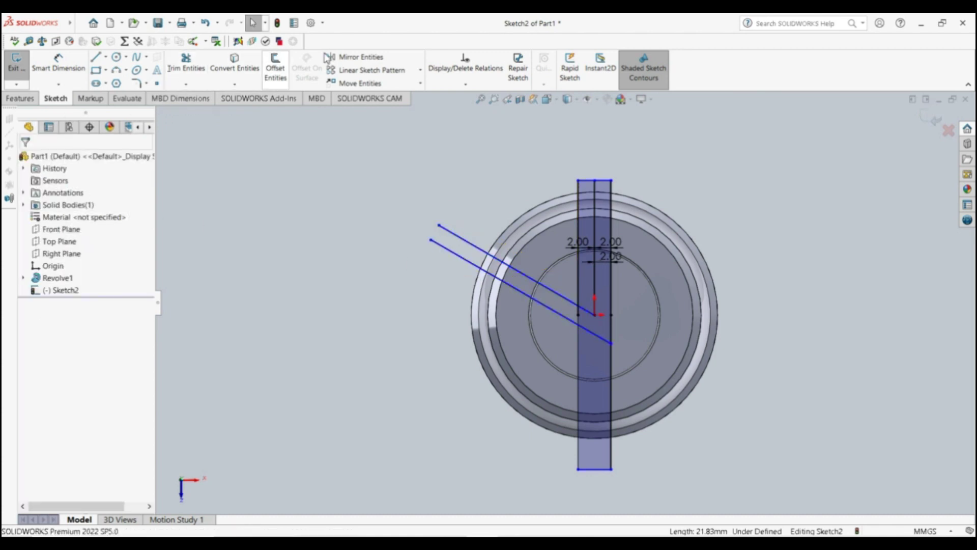
left_click(275, 70)
left_click(479, 248)
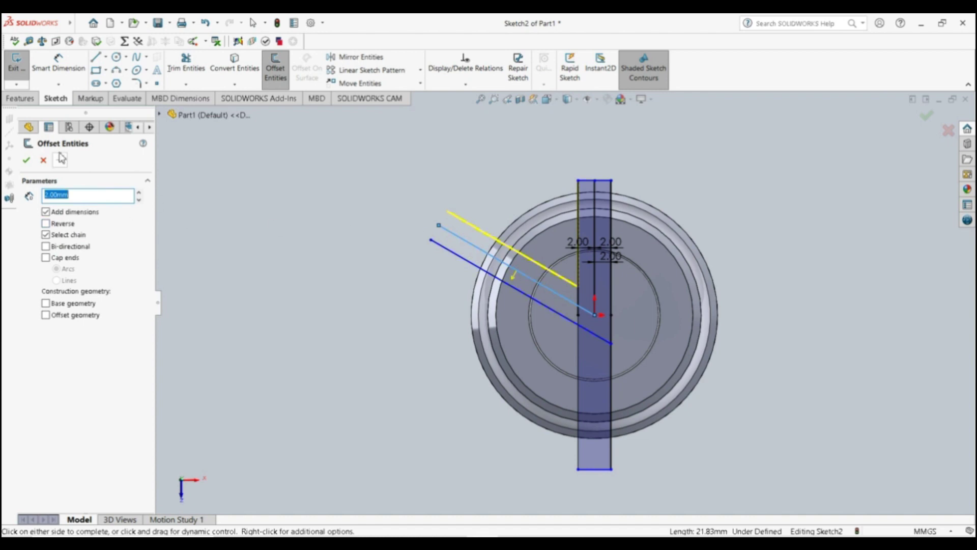
left_click(26, 160)
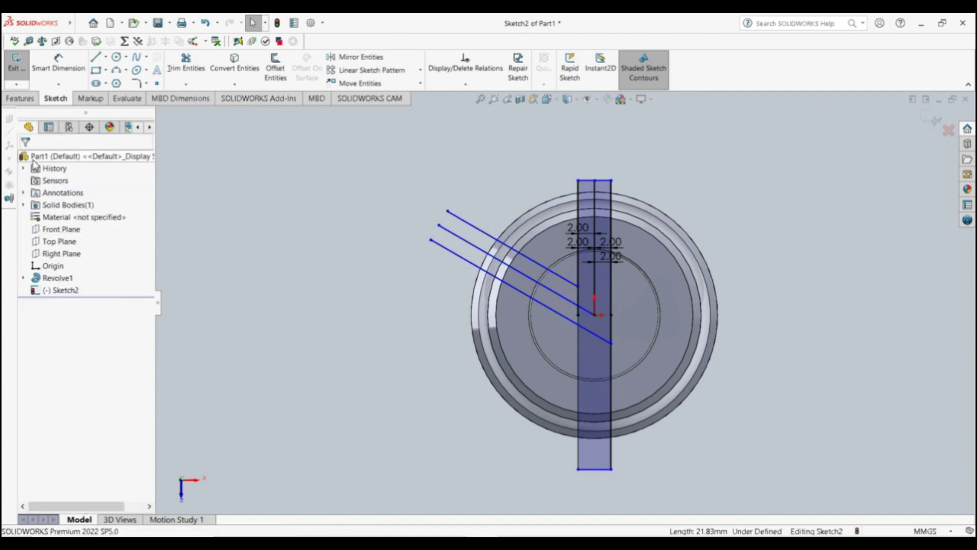
Step: Delete the upper and lower extra diagonal lines
left_click(573, 288)
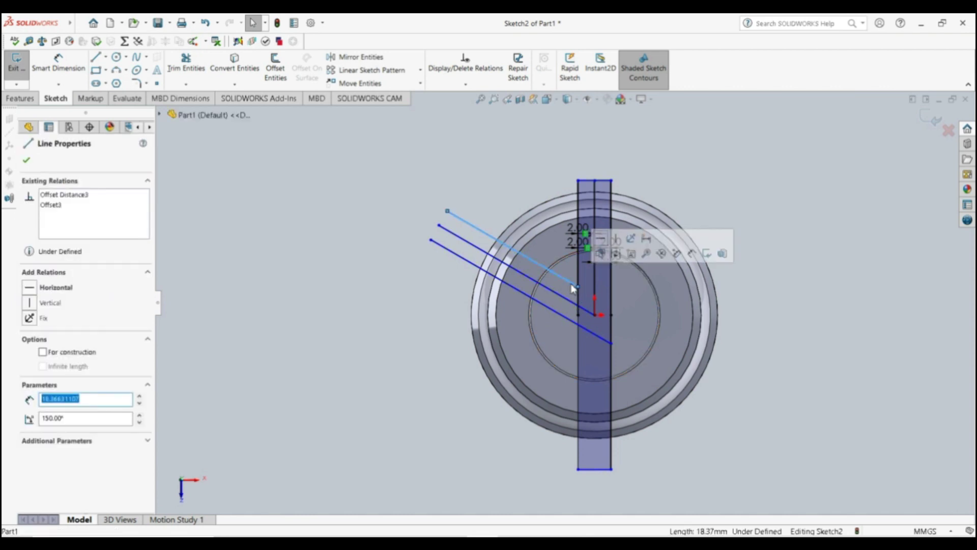
key("Delete")
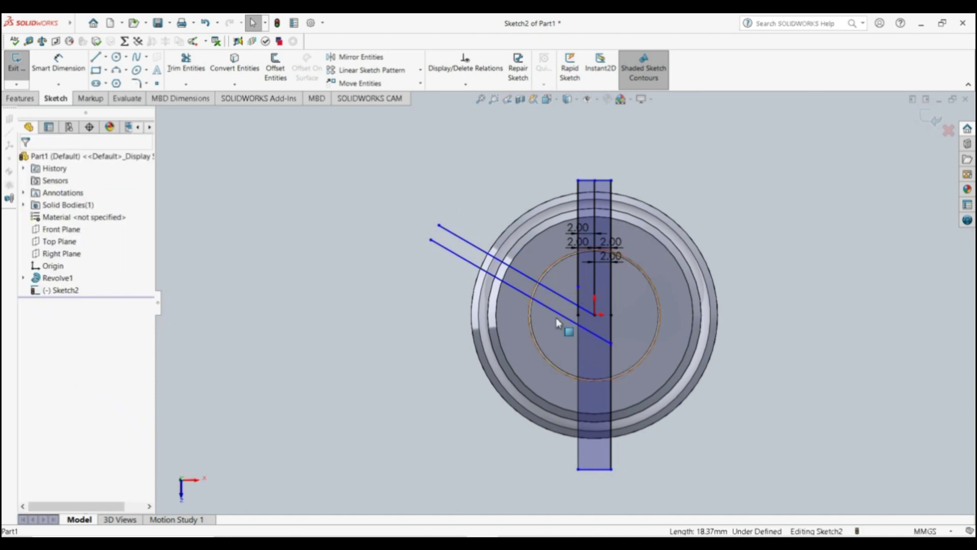
left_click(562, 318)
key("Delete")
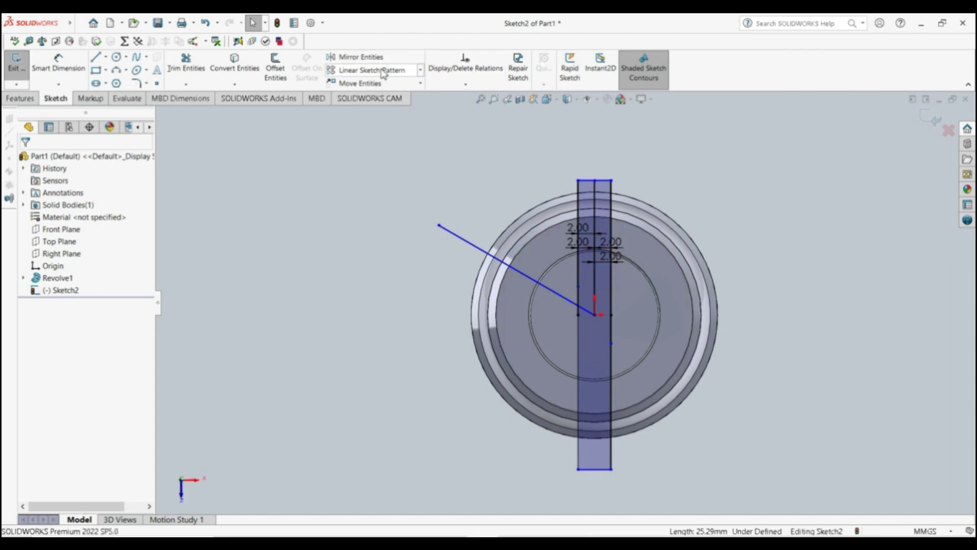
Step: Circular-pattern the bar rectangle's edges with 3 instances around the centre
left_click(420, 71)
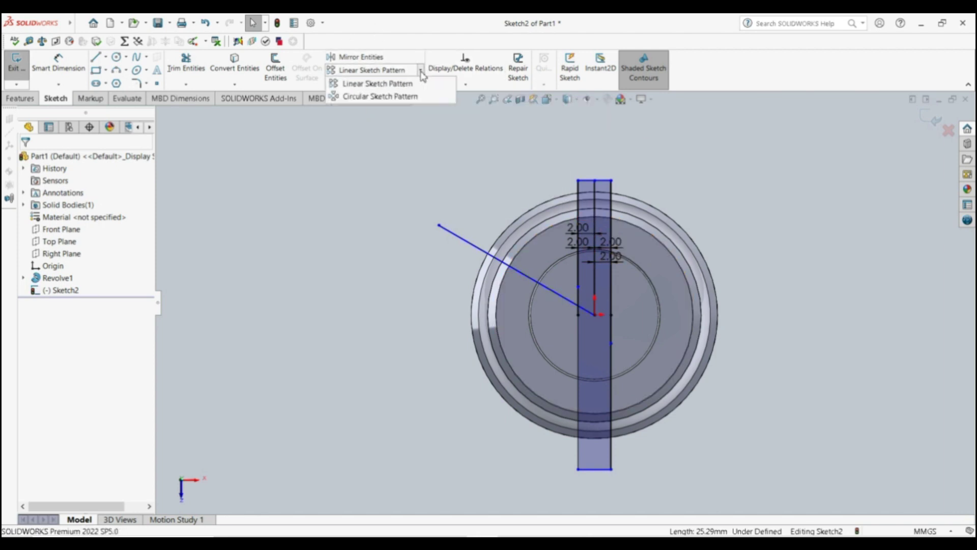
left_click(410, 97)
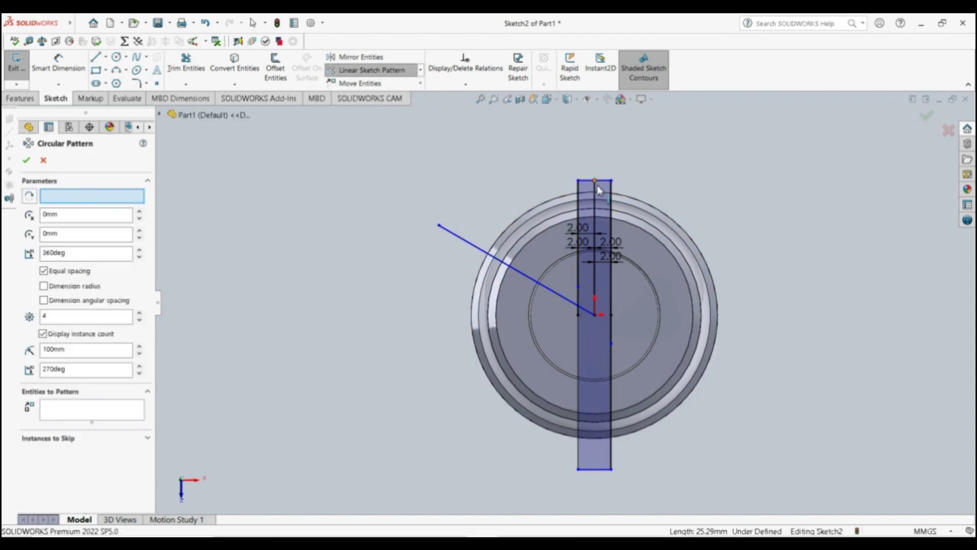
left_click(611, 193)
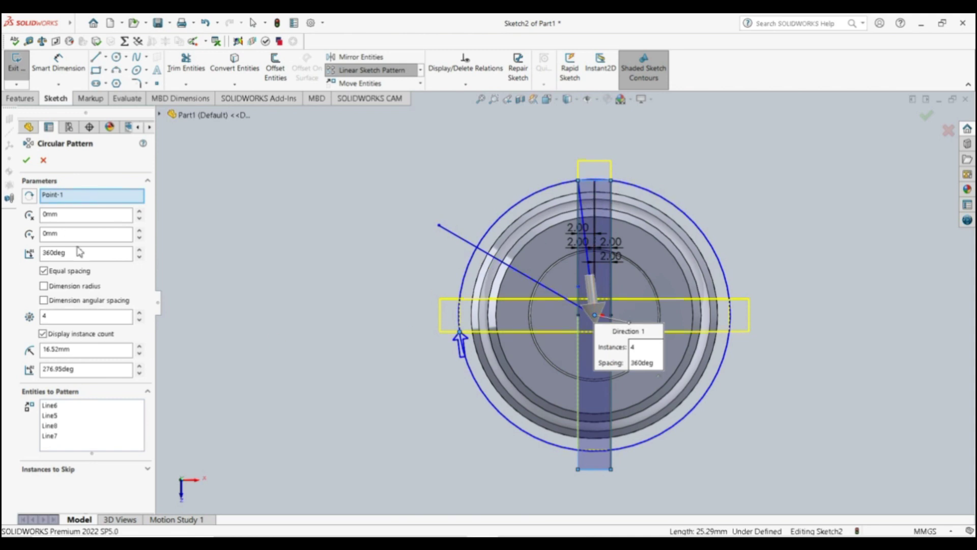
double_click(43, 315)
type("3")
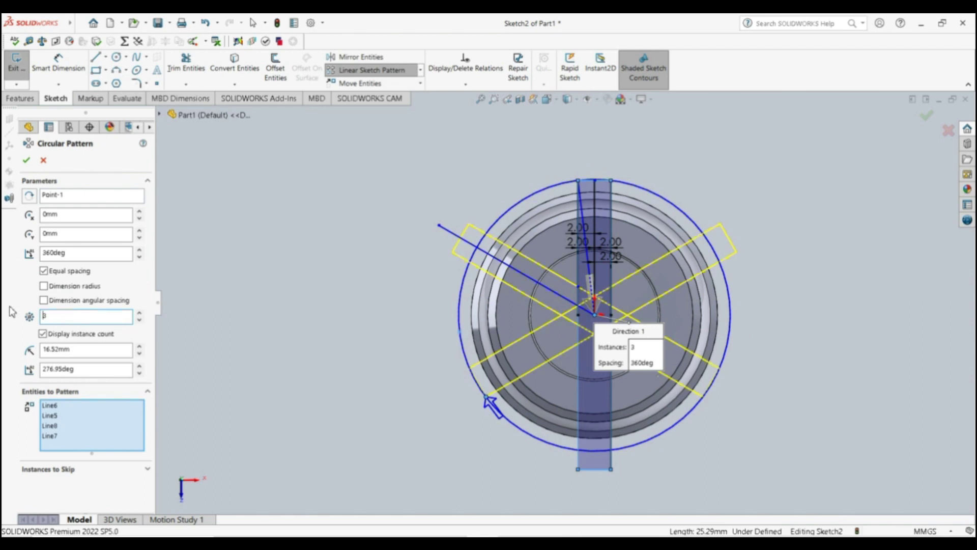
left_click(26, 160)
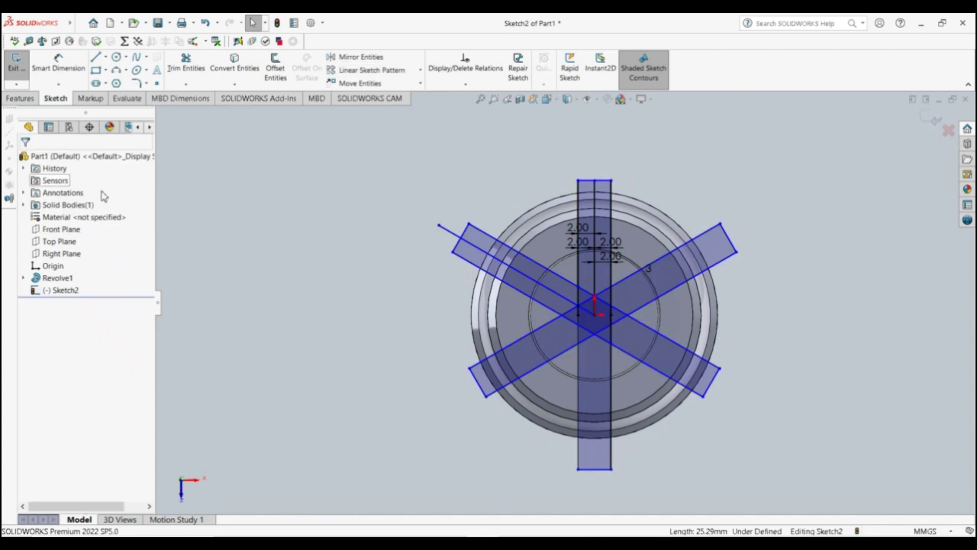
Step: Delete the leftover diagonal line, tilt to a 3D view, and start an Extruded Cut
left_click(446, 229)
key("Delete")
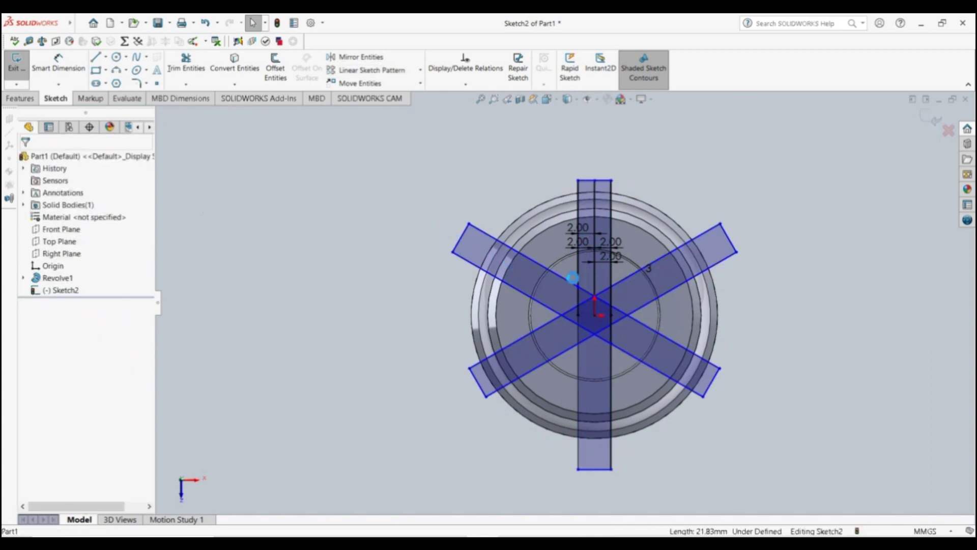
middle_click_drag(572, 278, 542, 261)
scroll(542, 260, "down", 3)
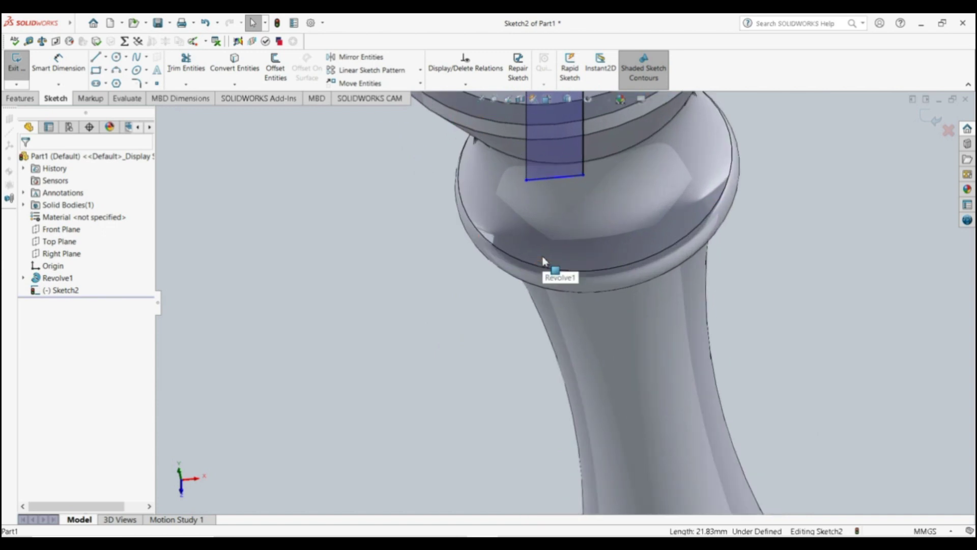
scroll(542, 260, "up", 5)
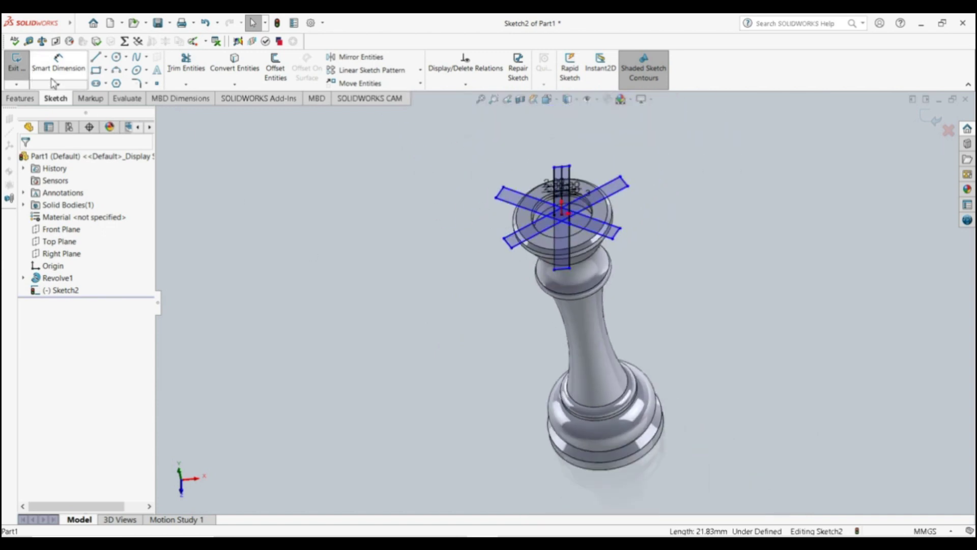
left_click(23, 99)
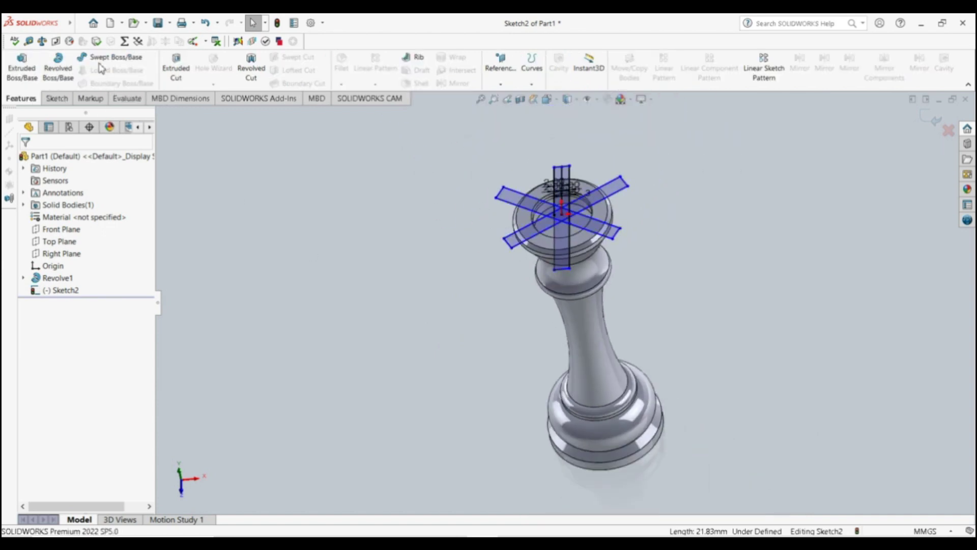
left_click(178, 71)
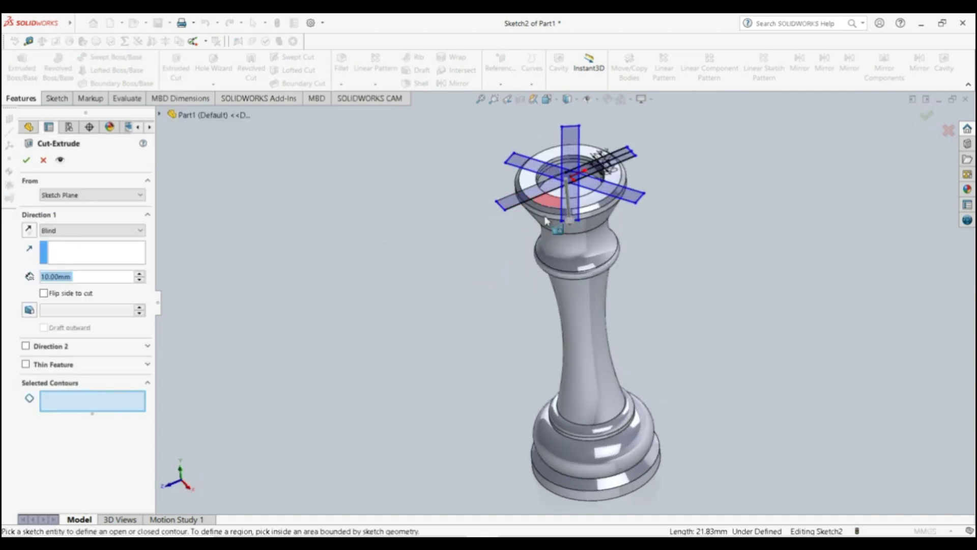
middle_click_drag(551, 208, 564, 268)
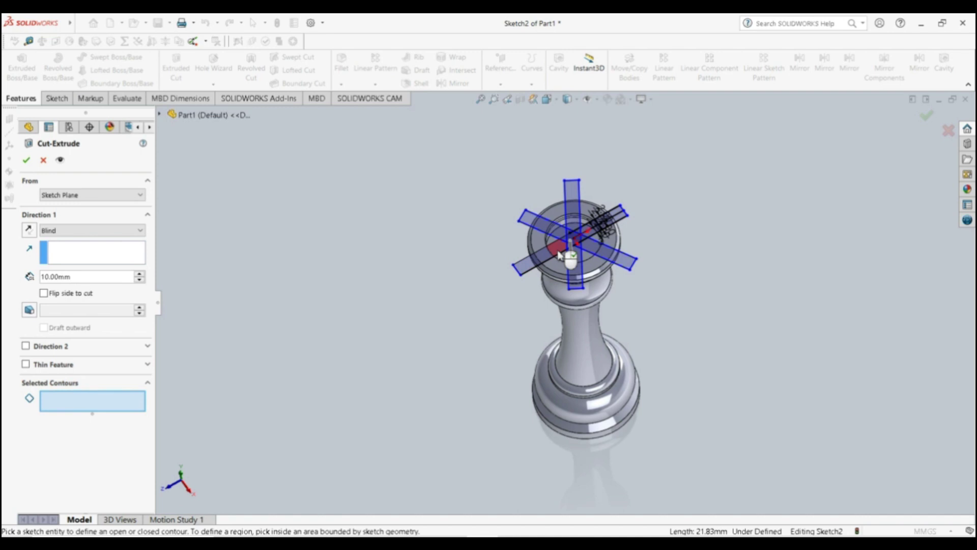
left_click(524, 269)
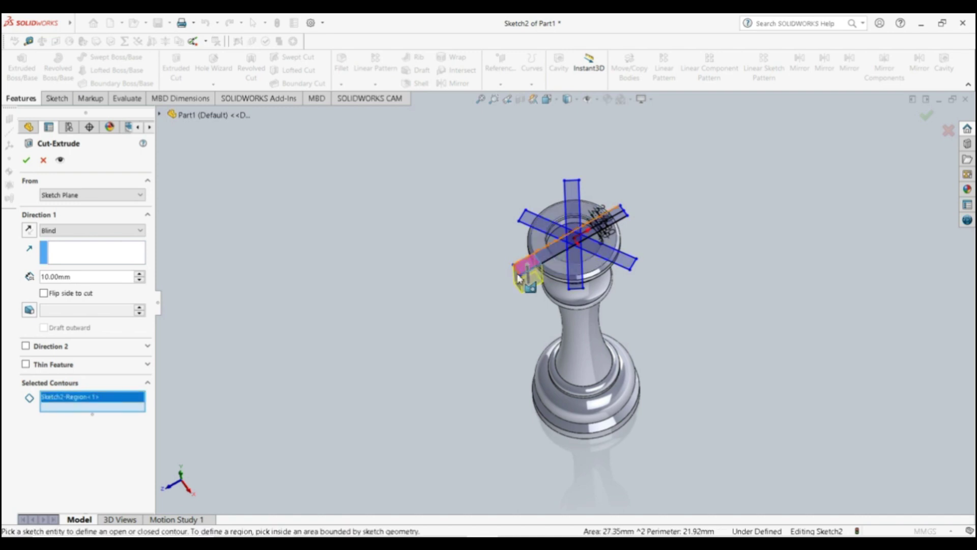
left_click(522, 276)
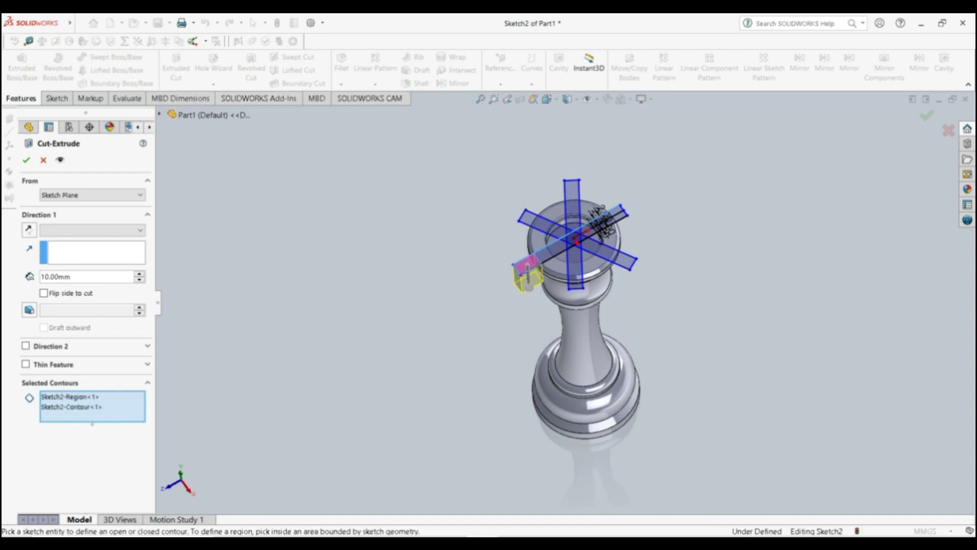
left_click(557, 261)
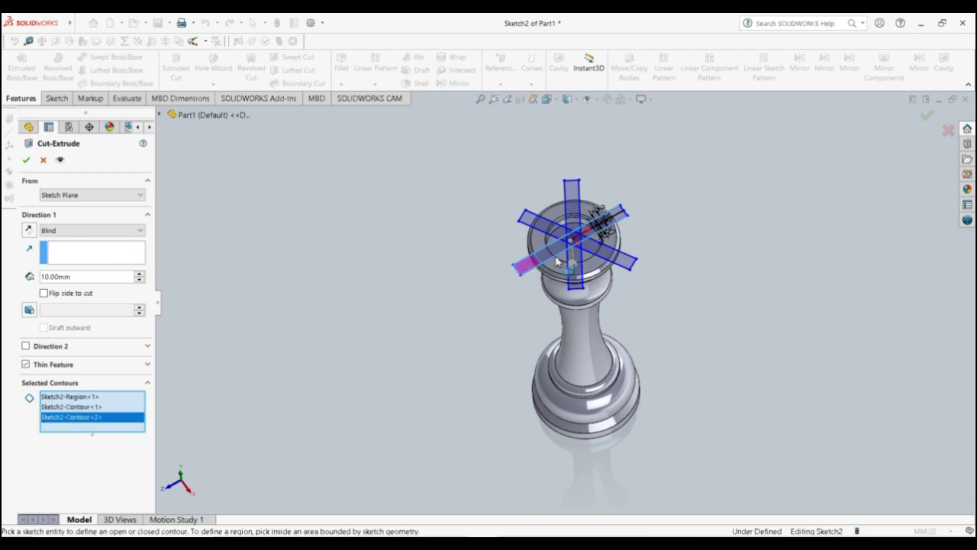
left_click(627, 218)
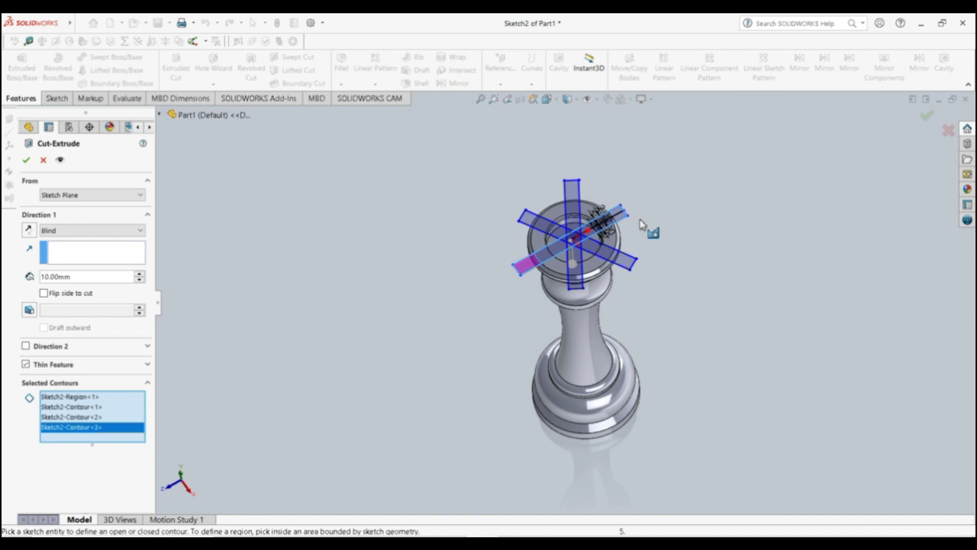
key("Escape")
scroll(613, 240, "up", 2)
scroll(602, 271, "down", 2)
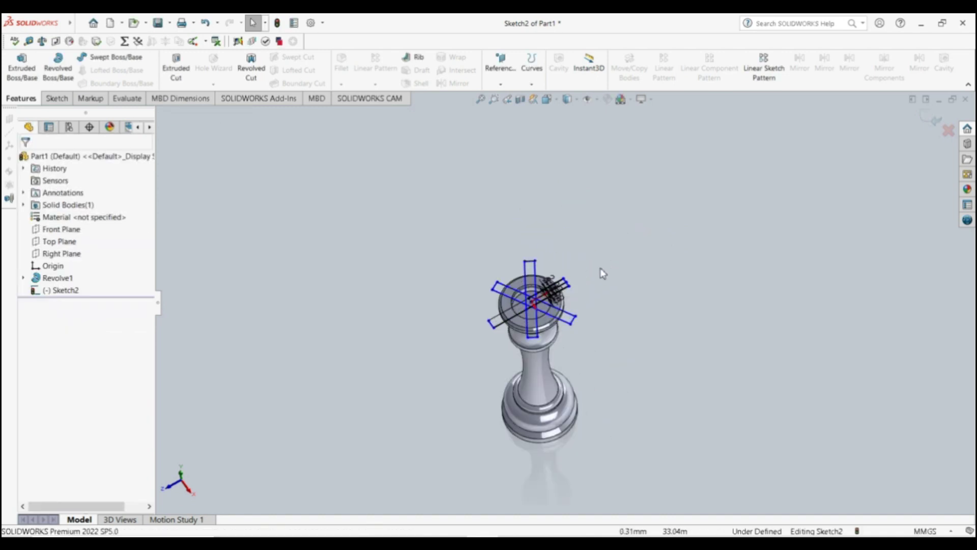
scroll(499, 322, "down", 4)
scroll(498, 322, "down", 3)
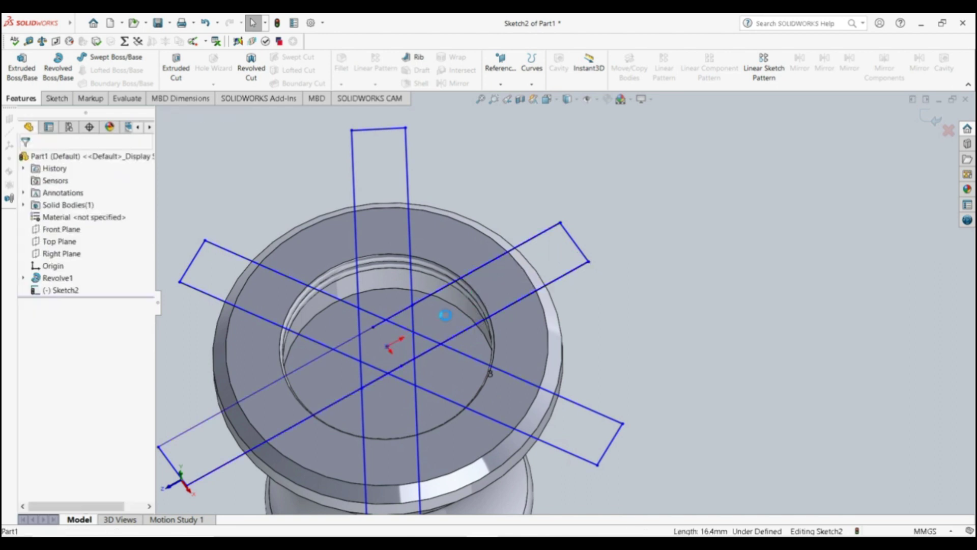
scroll(532, 274, "up", 2)
scroll(528, 275, "up", 1)
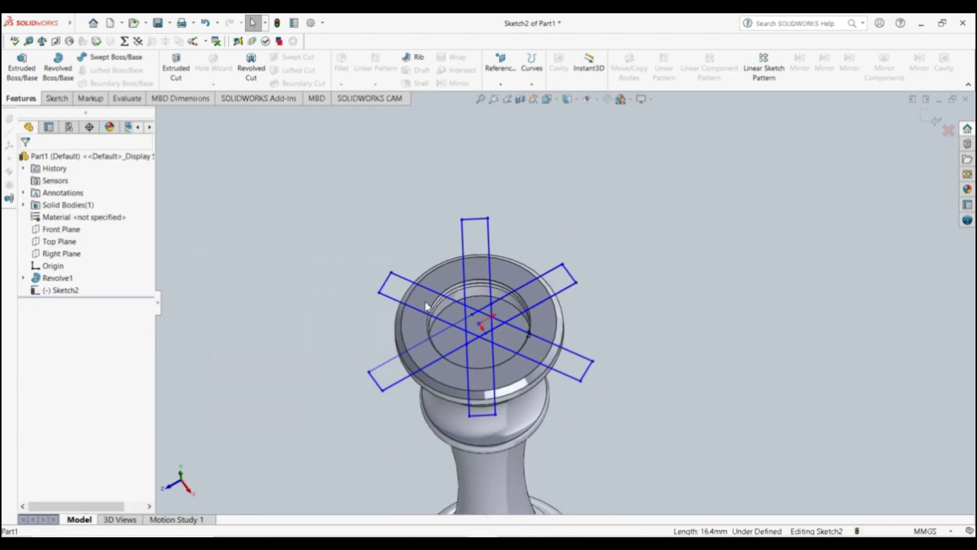
left_click(176, 79)
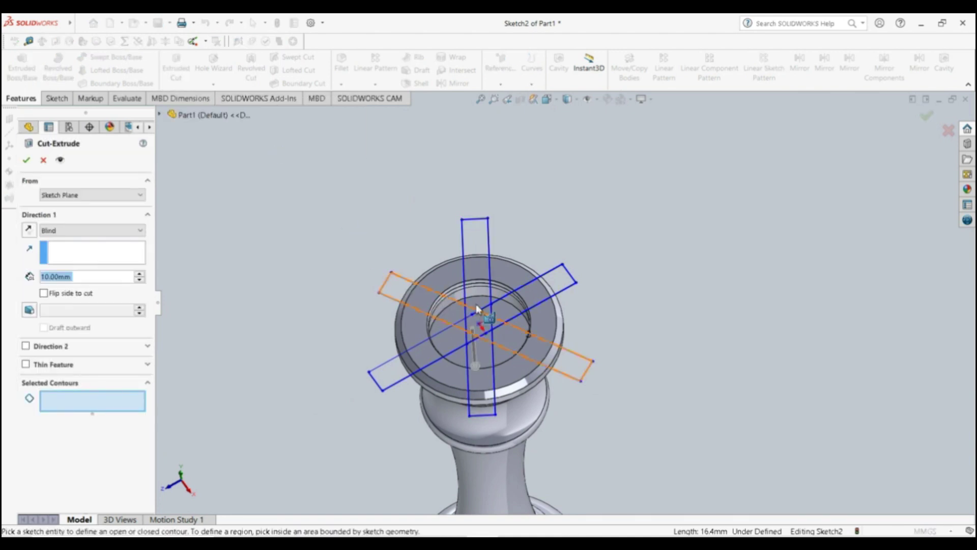
left_click(476, 237)
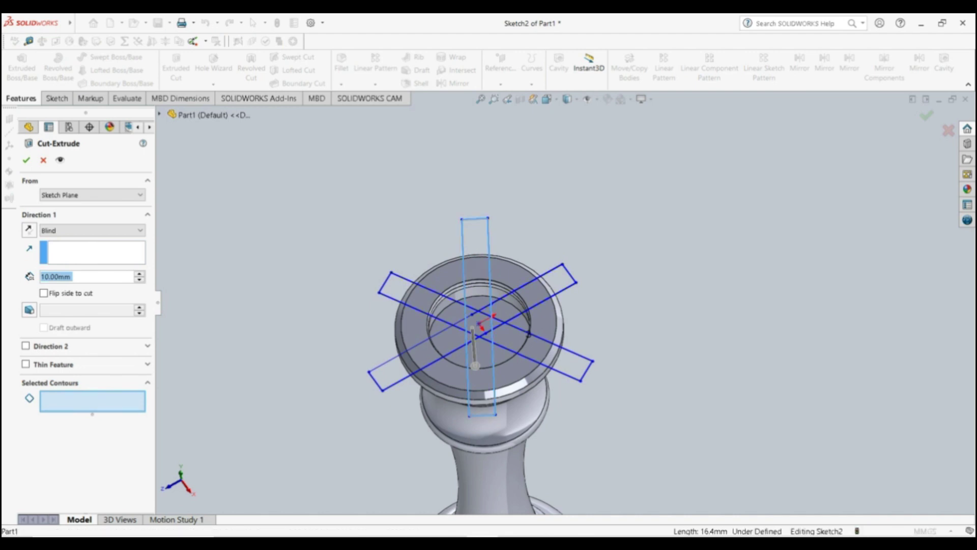
left_click(405, 280)
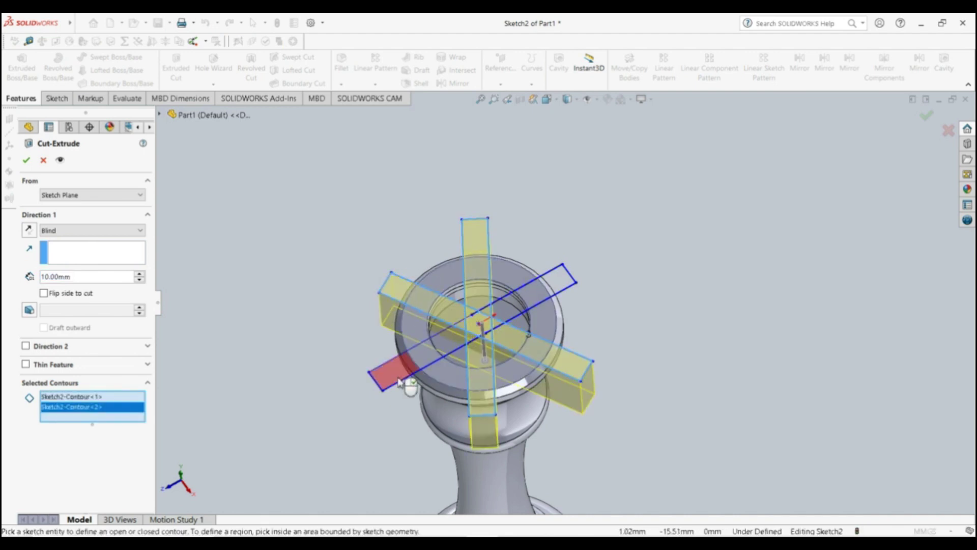
left_click(571, 278)
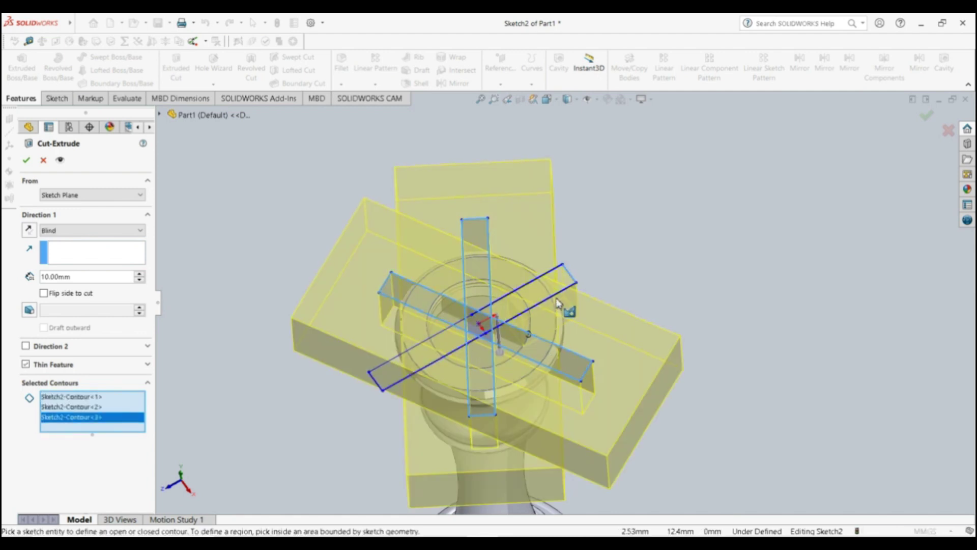
key("Escape")
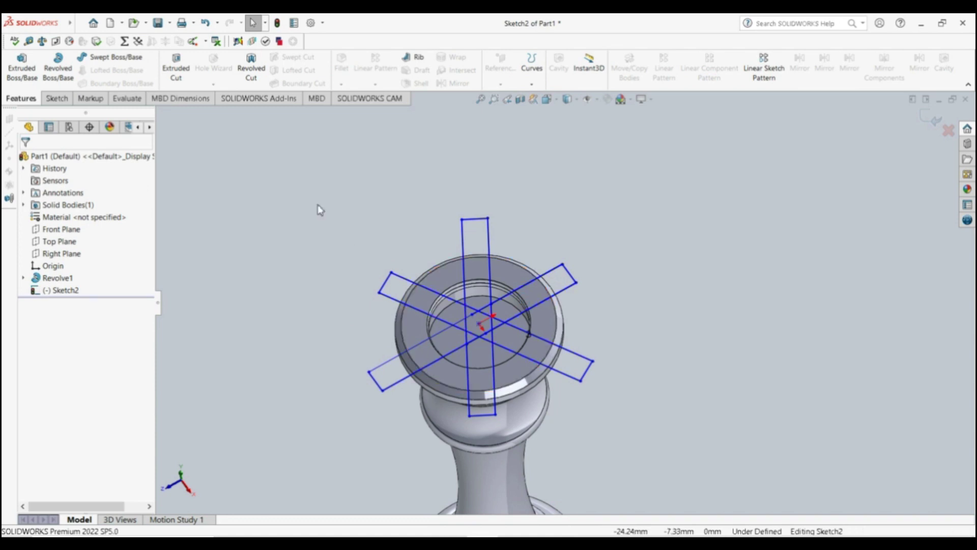
Step: Start another extruded cut and pick the lower-left bar's contour and regions
left_click(176, 68)
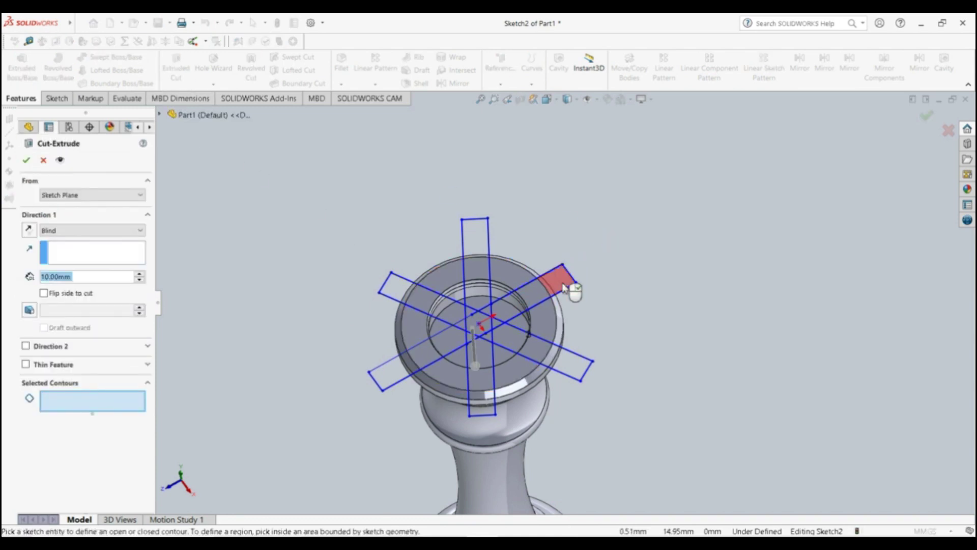
left_click(400, 386)
left_click(410, 375)
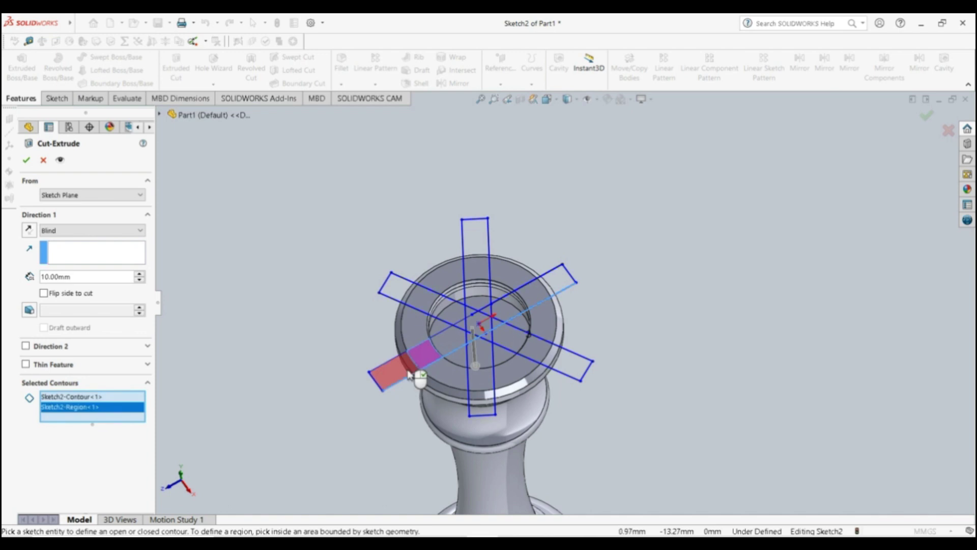
left_click(445, 344)
left_click(471, 330)
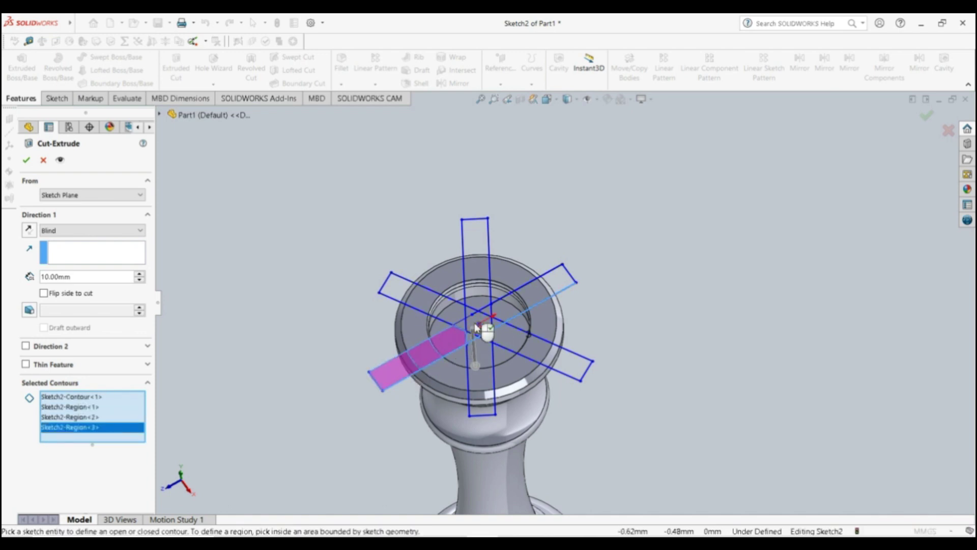
left_click(509, 310)
left_click(542, 297)
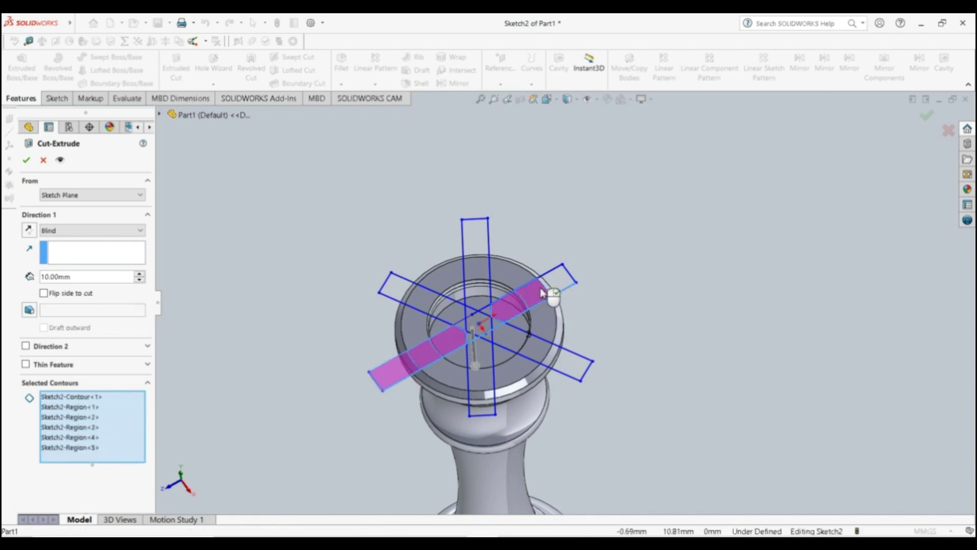
left_click(556, 285)
Step: Add the strip's centre regions and crossing rectangle, then cancel the cut
scroll(486, 330, "down", 2)
scroll(481, 351, "down", 3)
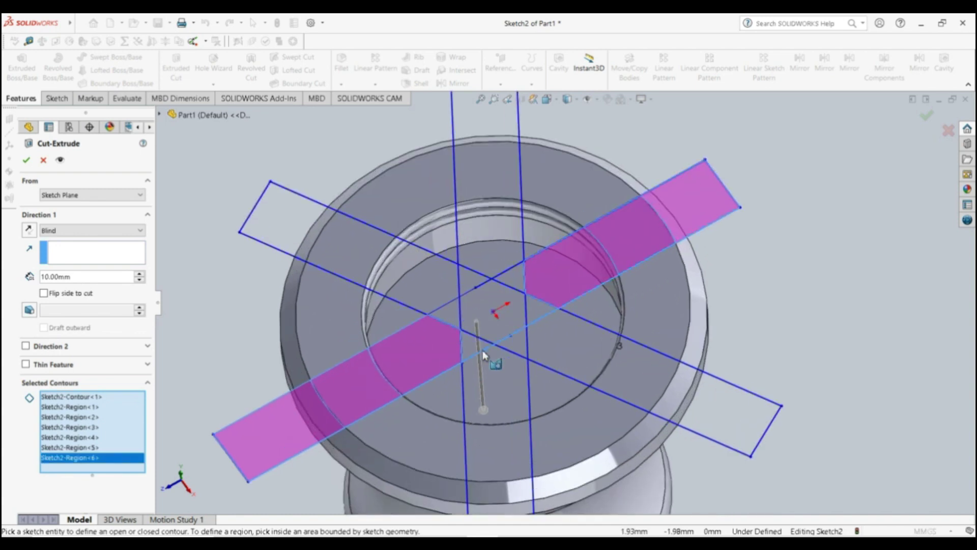
left_click(472, 349)
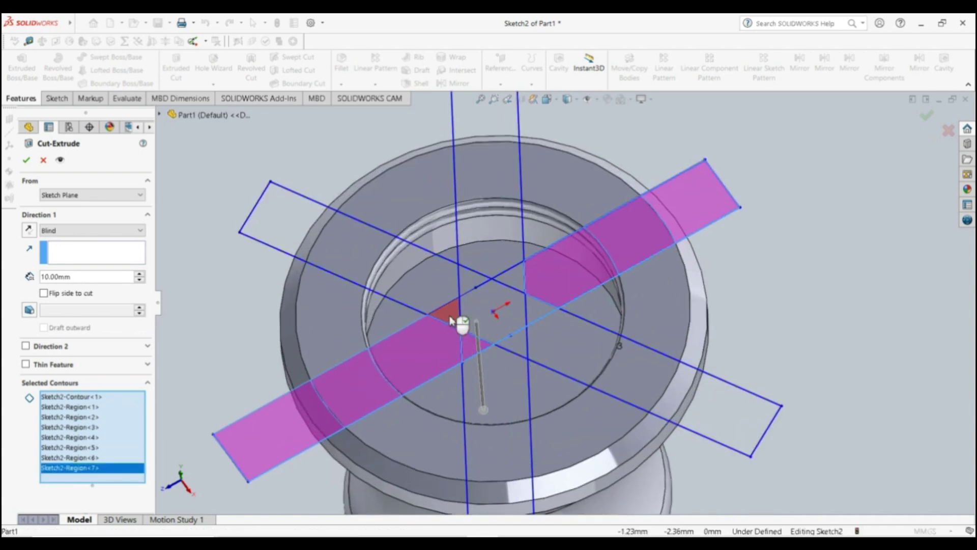
left_click(452, 322)
left_click(509, 284)
left_click(524, 349)
left_click(544, 367)
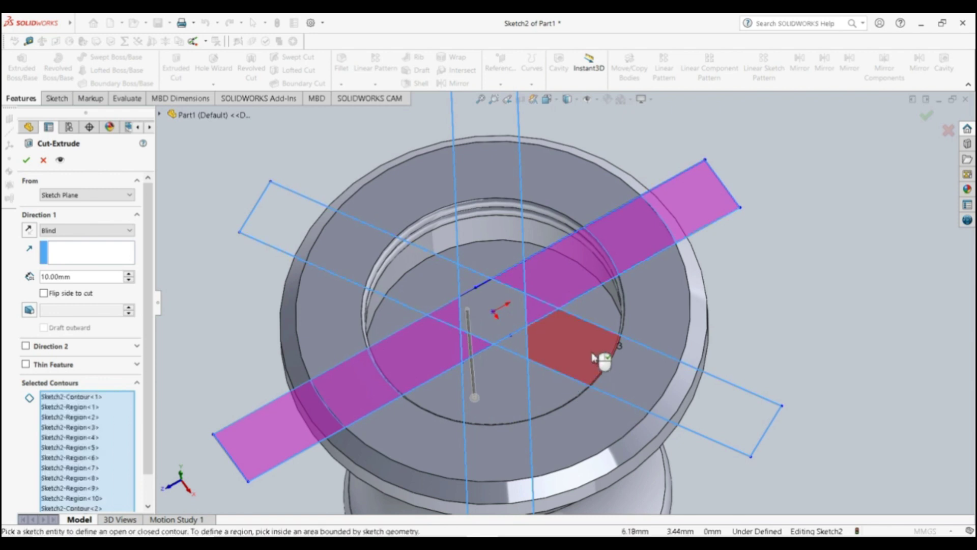
scroll(475, 321, "down", 3)
scroll(468, 315, "up", 5)
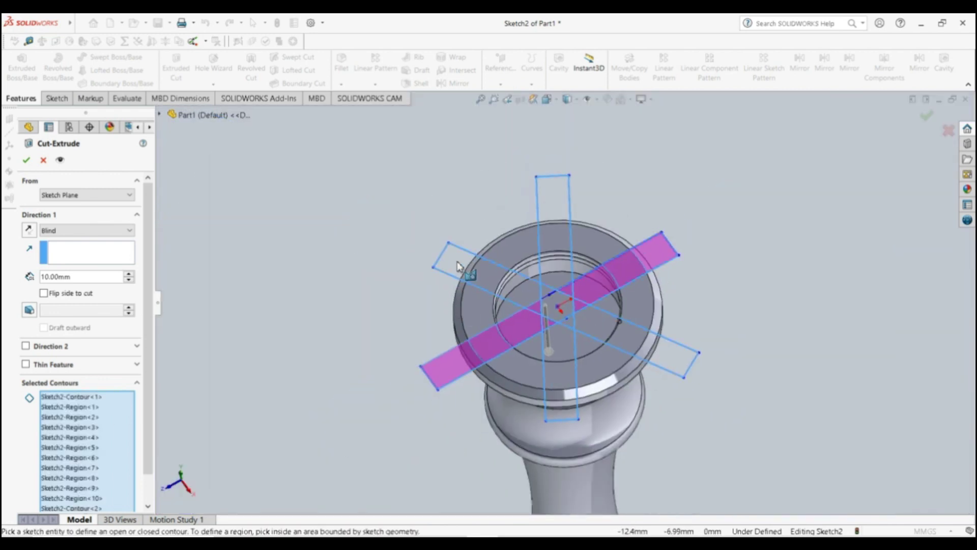
key("Escape")
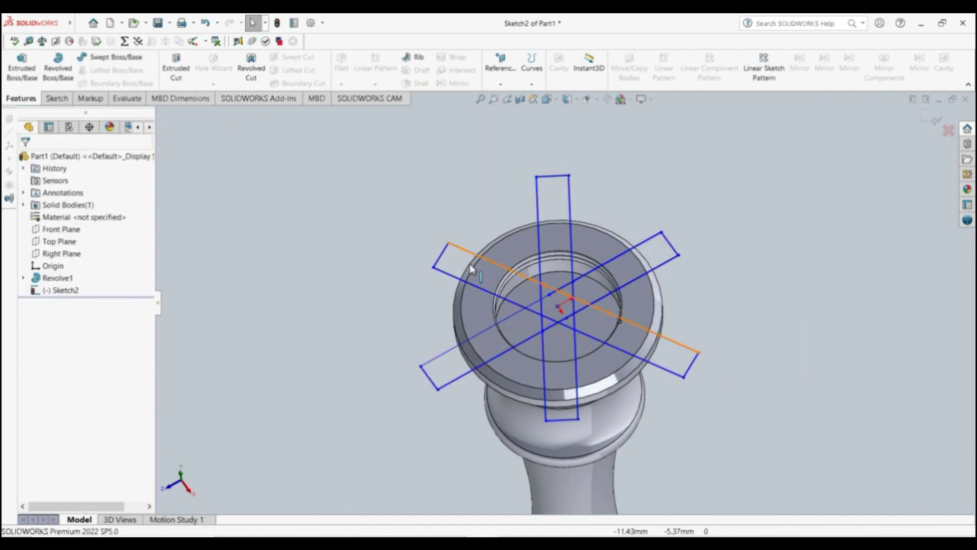
Step: Start an extruded cut using both rectangle outlines and the third bar's regions
left_click(456, 271)
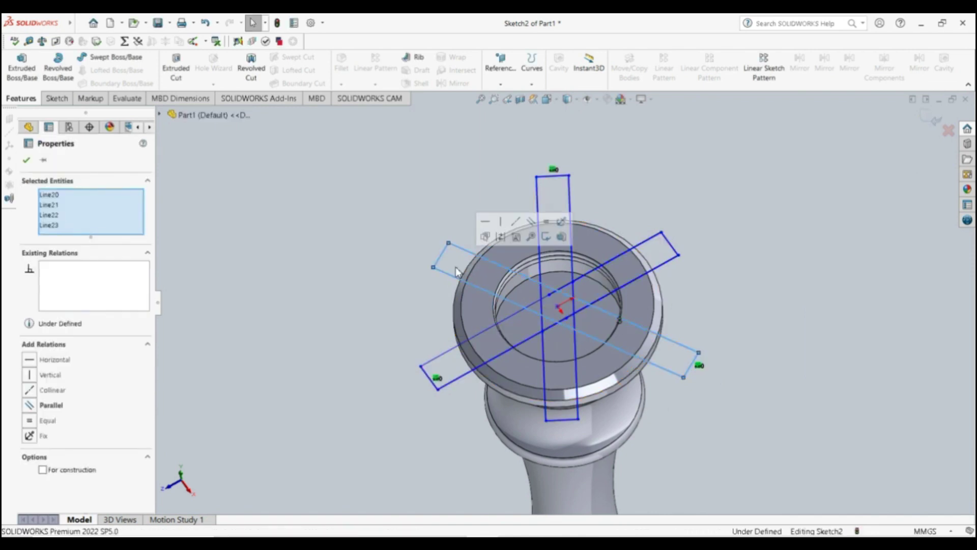
left_click(206, 148)
left_click(182, 66)
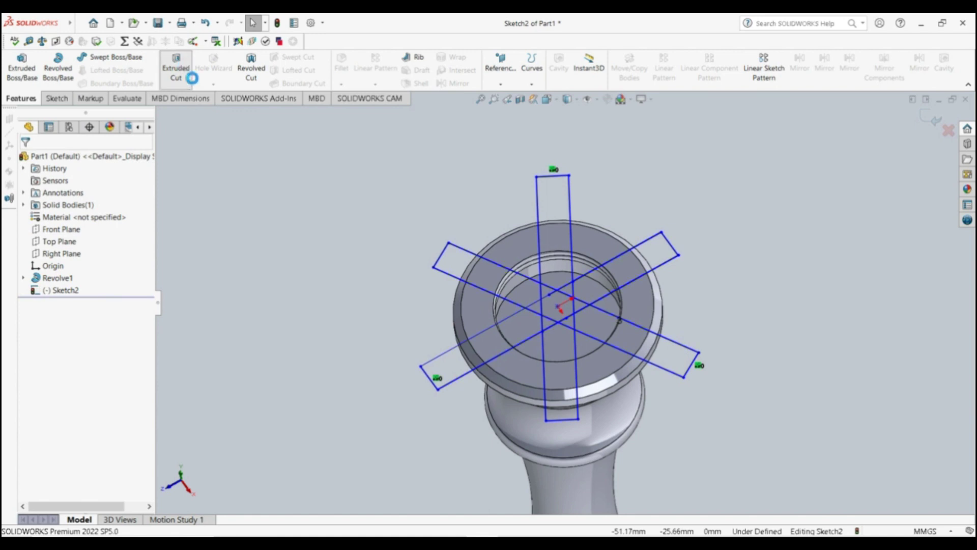
left_click(464, 286)
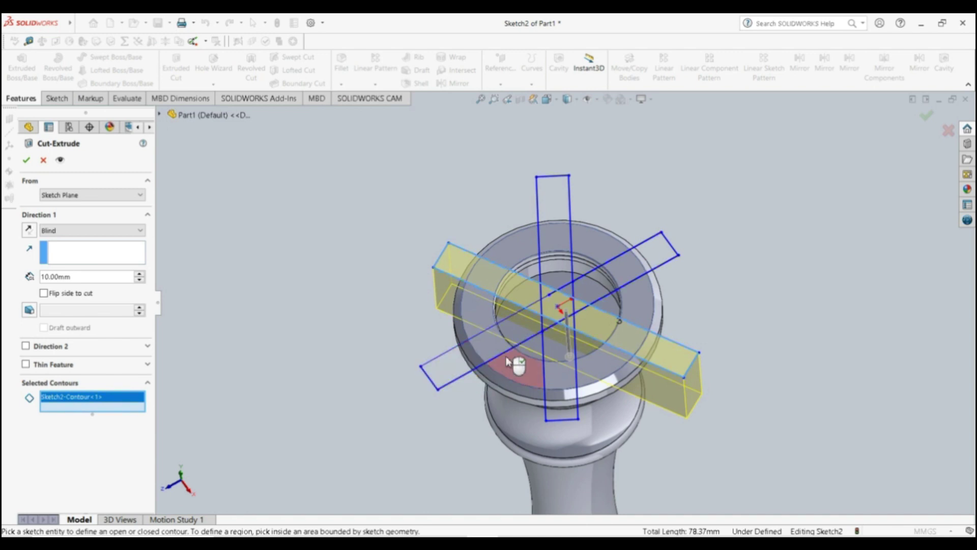
left_click(537, 206)
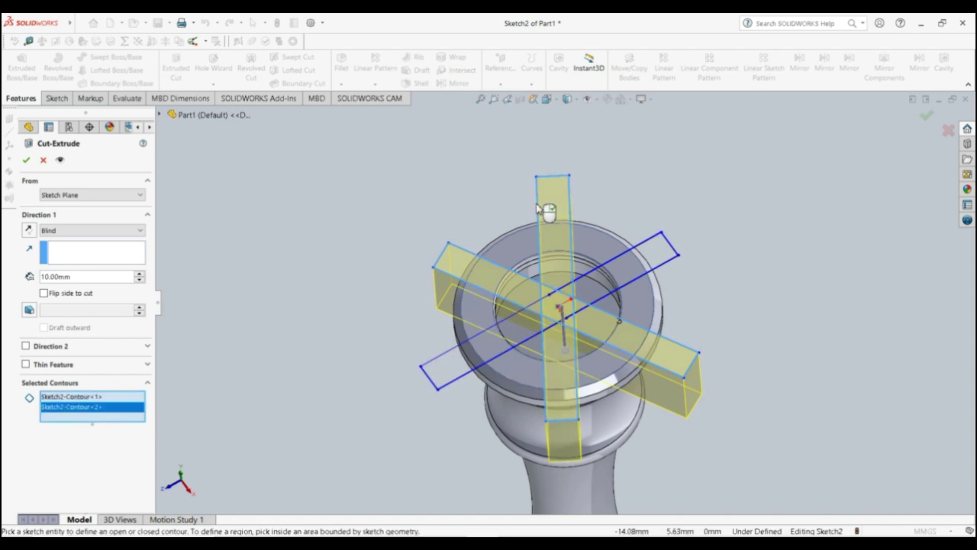
left_click(447, 376)
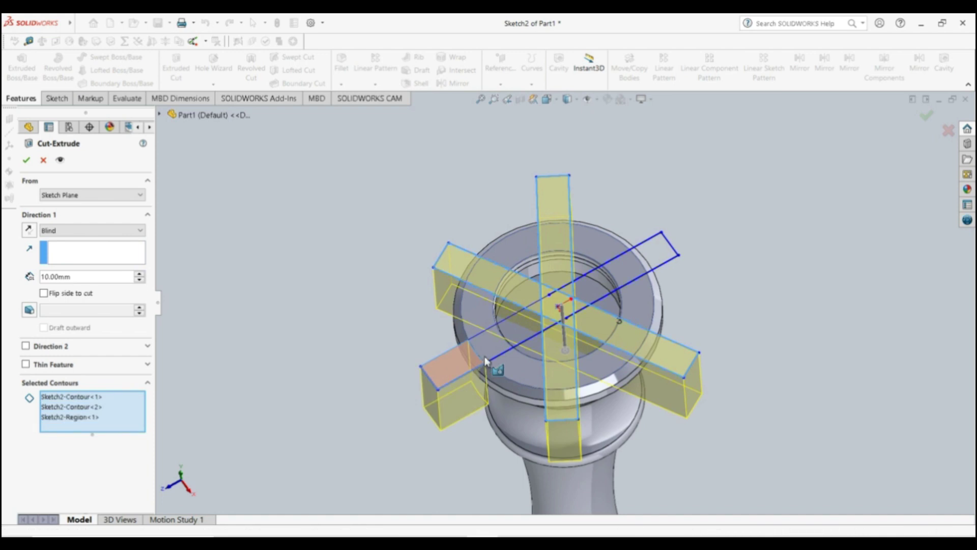
left_click(506, 353)
left_click(515, 336)
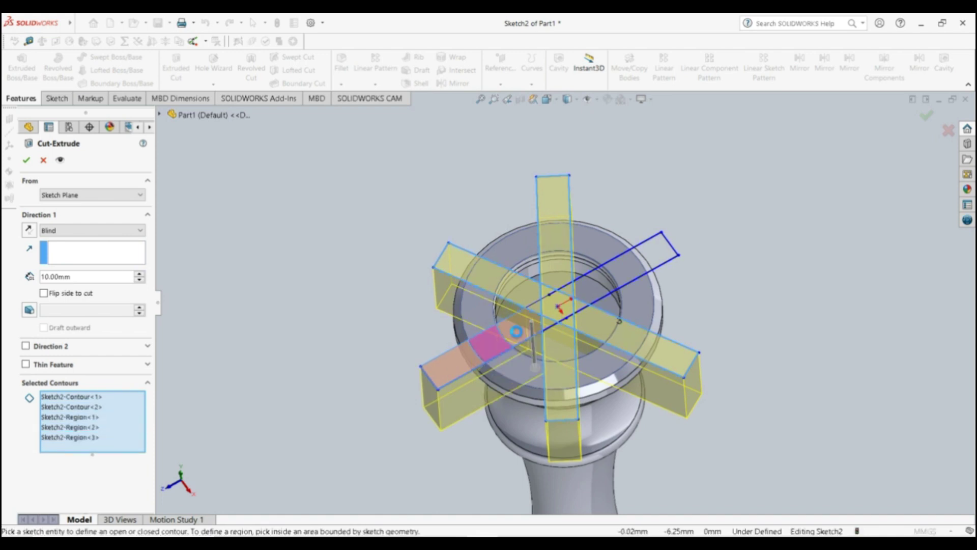
left_click(635, 268)
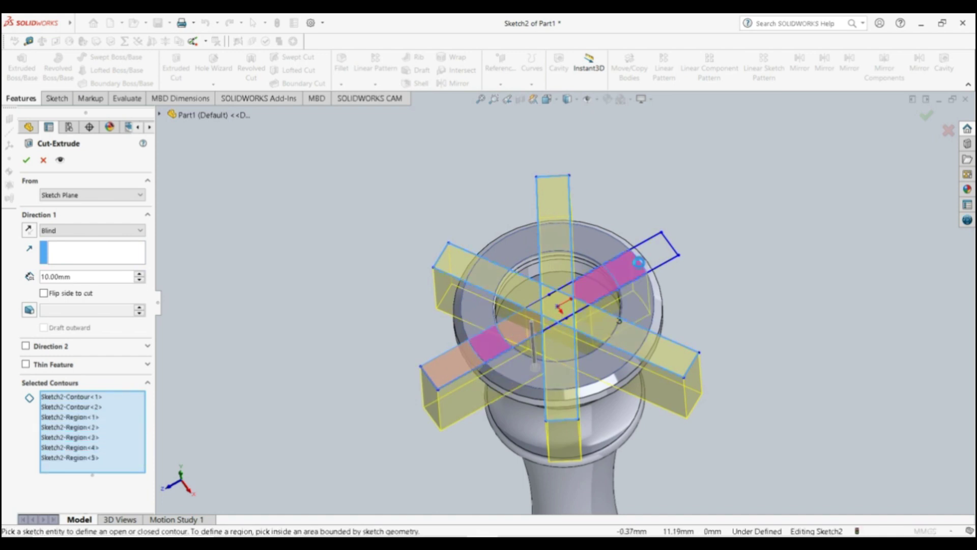
left_click(667, 262)
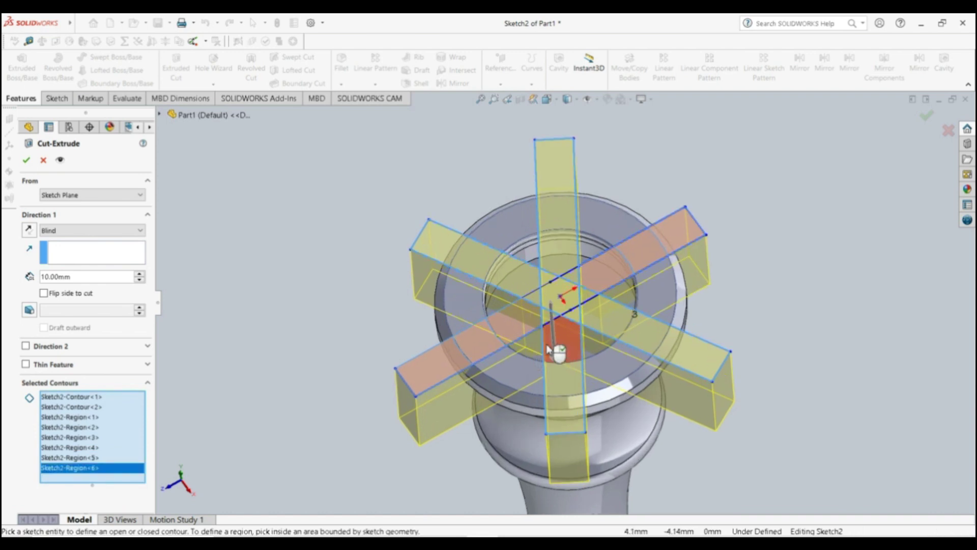
Step: Set the cut's blind depth to 5 mm
scroll(550, 349, "up", 2)
scroll(549, 349, "up", 2)
scroll(575, 322, "down", 5)
scroll(575, 322, "down", 2)
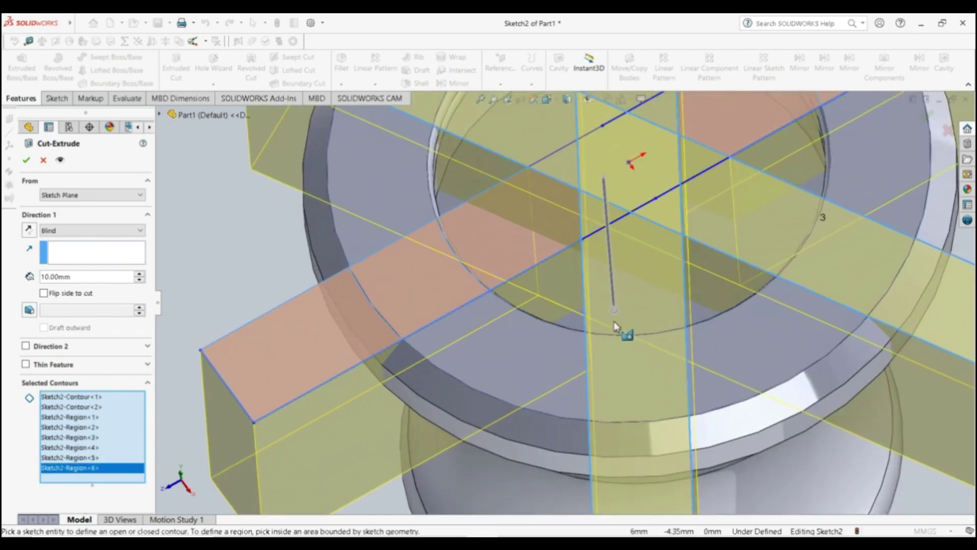
scroll(600, 326, "up", 2)
scroll(595, 315, "up", 2)
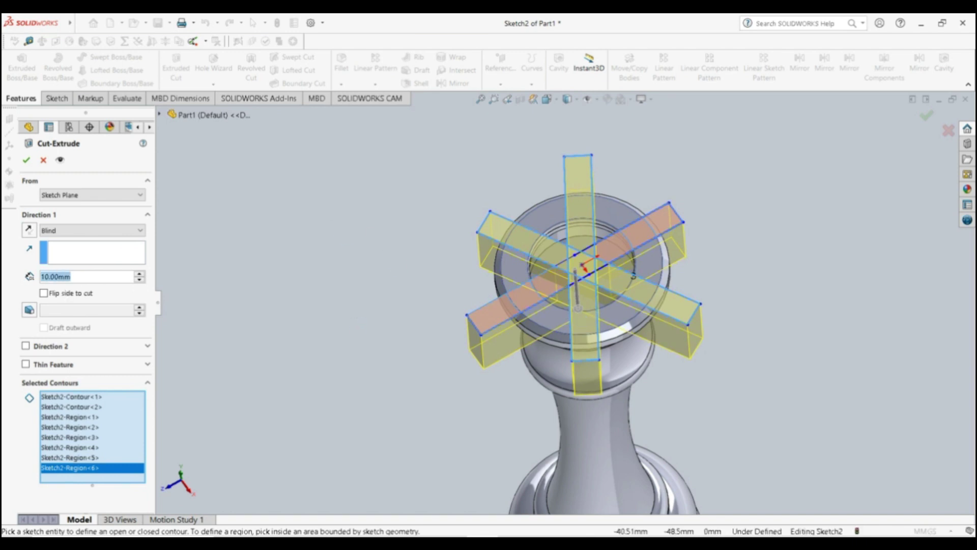
type("5")
key("Return")
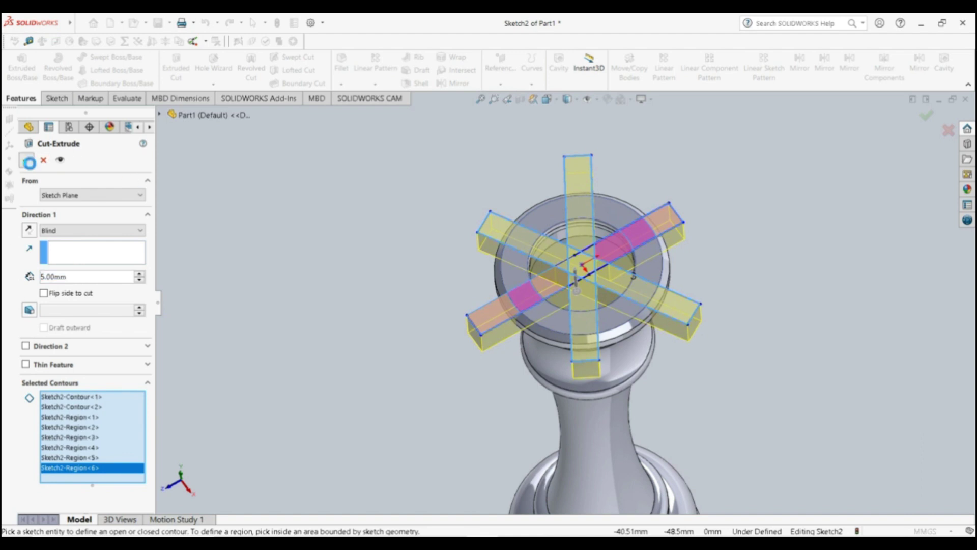
Step: Apply Cut-Extrude1 and orbit to look down on the slotted top
left_click(29, 161)
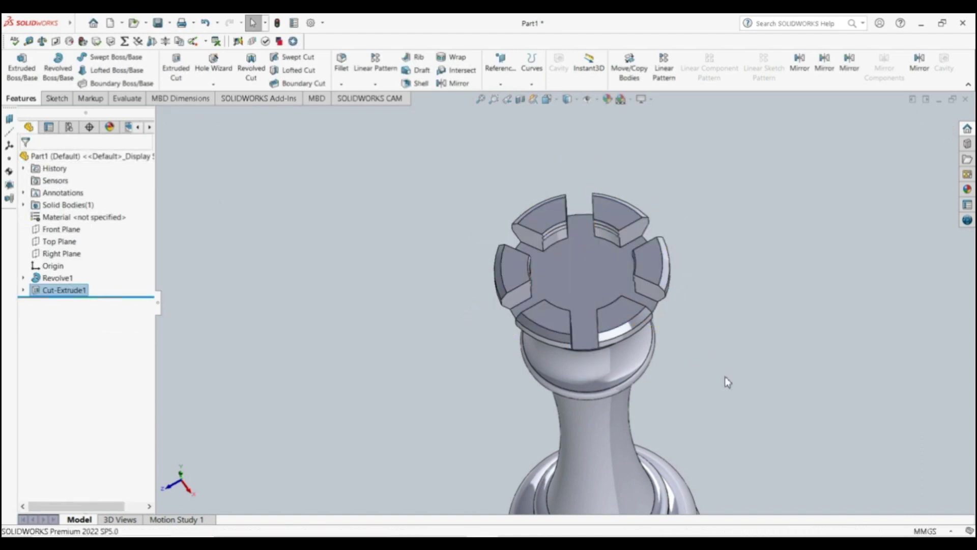
mouse_move(621, 327)
middle_mouse_down()
mouse_move(570, 241)
mouse_move(600, 235)
middle_mouse_up()
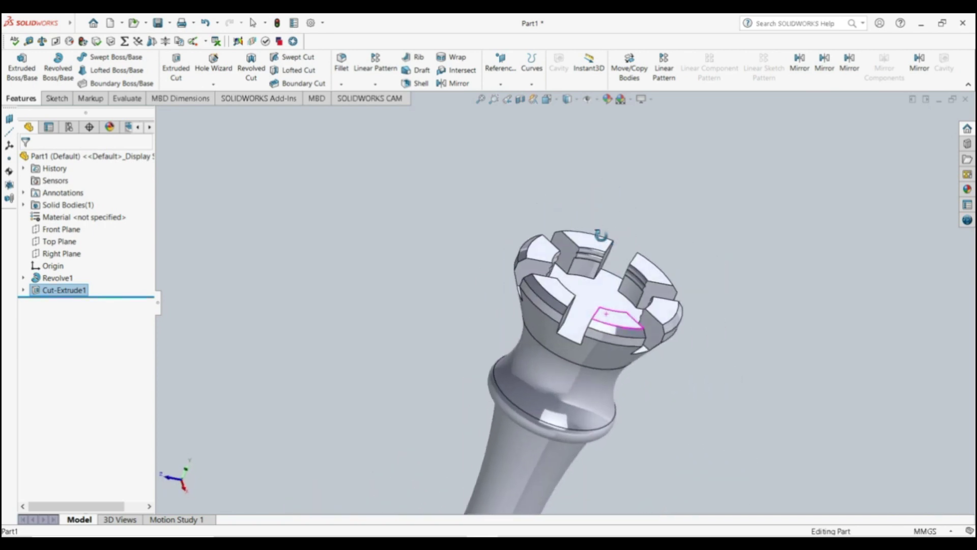
scroll(595, 254, "down", 2)
scroll(591, 272, "down", 5)
scroll(593, 364, "up", 2)
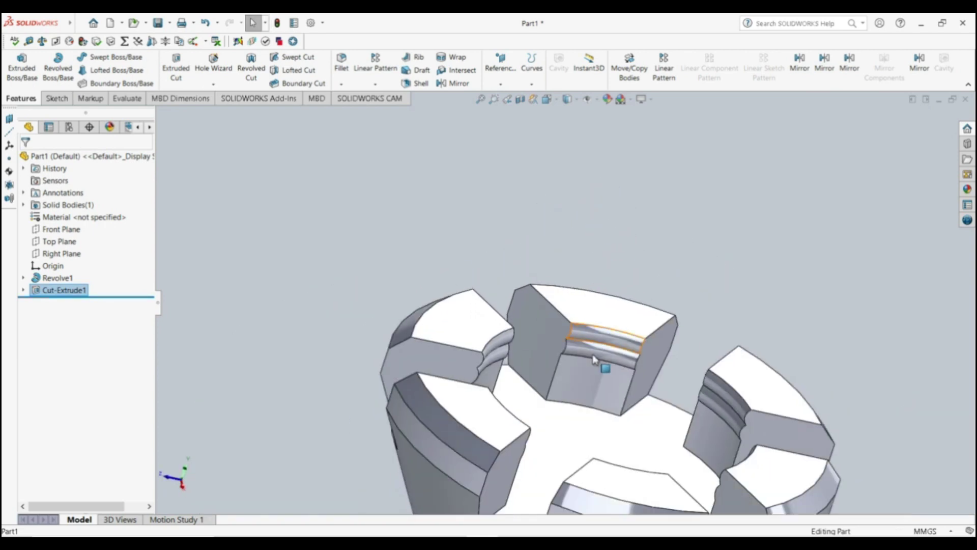
scroll(595, 362, "up", 5)
mouse_move(602, 364)
middle_mouse_down()
mouse_move(608, 387)
mouse_move(582, 321)
middle_mouse_up()
scroll(600, 377, "up", 2)
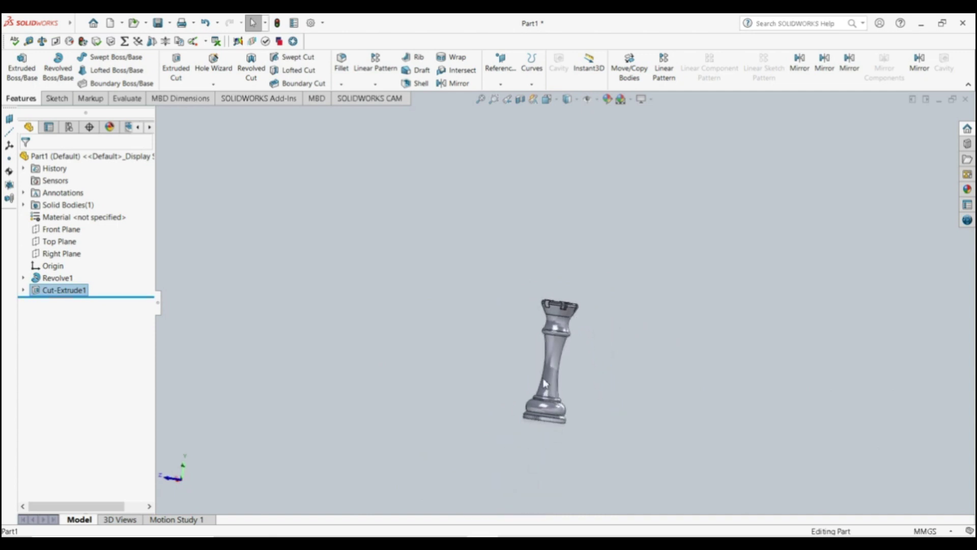
scroll(555, 407, "down", 2)
scroll(570, 427, "down", 3)
Step: Orbit and zoom around the rook, ending on upright and low side views of the crown
middle_click_drag(592, 410, 592, 397)
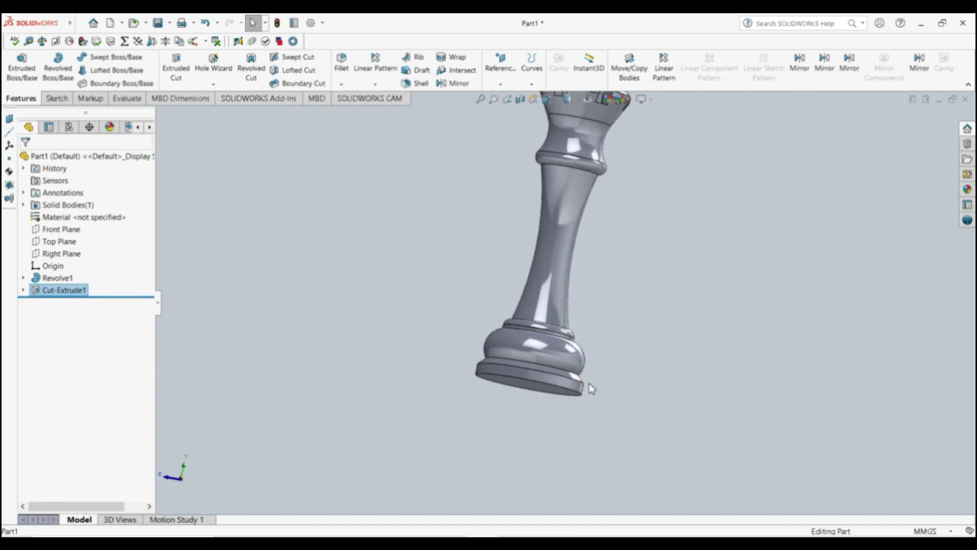
mouse_move(625, 380)
middle_mouse_down()
mouse_move(530, 295)
mouse_move(603, 374)
middle_mouse_up()
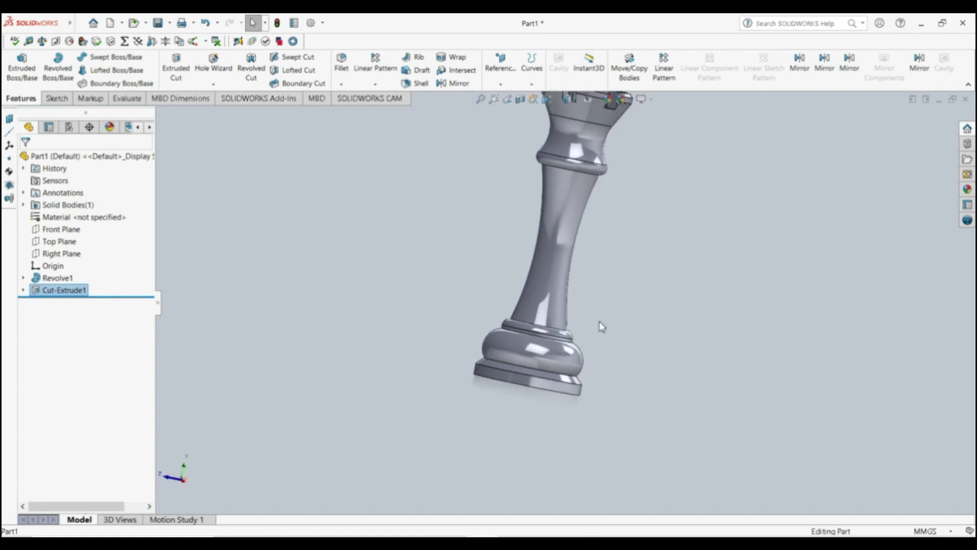
scroll(603, 327, "up", 2)
mouse_move(604, 335)
middle_mouse_down()
mouse_move(571, 371)
mouse_move(555, 461)
middle_mouse_up()
scroll(595, 212, "up", 2)
scroll(578, 277, "down", 2)
scroll(550, 312, "down", 3)
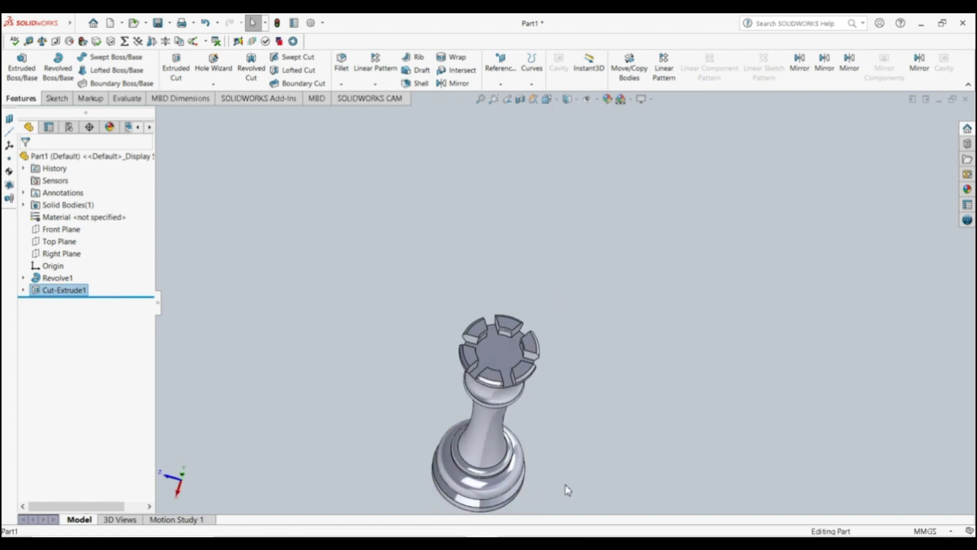
middle_click_drag(567, 407, 569, 345)
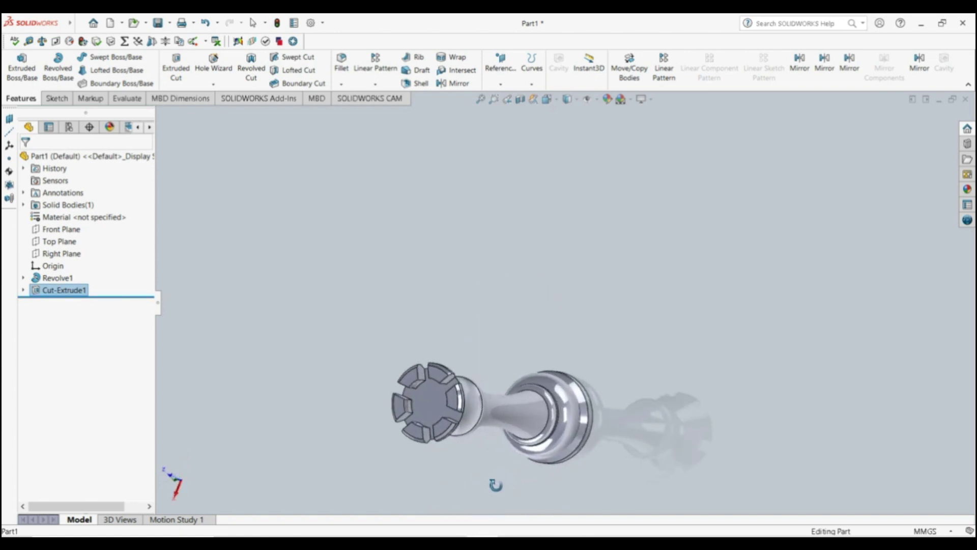
scroll(569, 344, "up", 1)
scroll(571, 343, "down", 2)
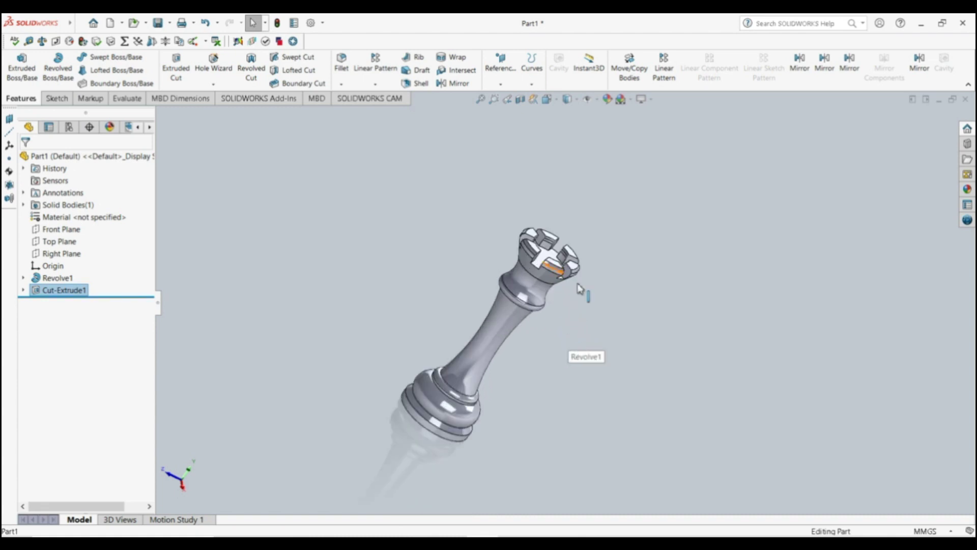
scroll(583, 288, "down", 2)
scroll(550, 218, "down", 3)
mouse_move(541, 342)
middle_mouse_down()
mouse_move(371, 313)
mouse_move(524, 338)
mouse_move(515, 327)
middle_mouse_up()
scroll(524, 338, "down", 2)
scroll(515, 327, "up", 1)
scroll(524, 339, "up", 1)
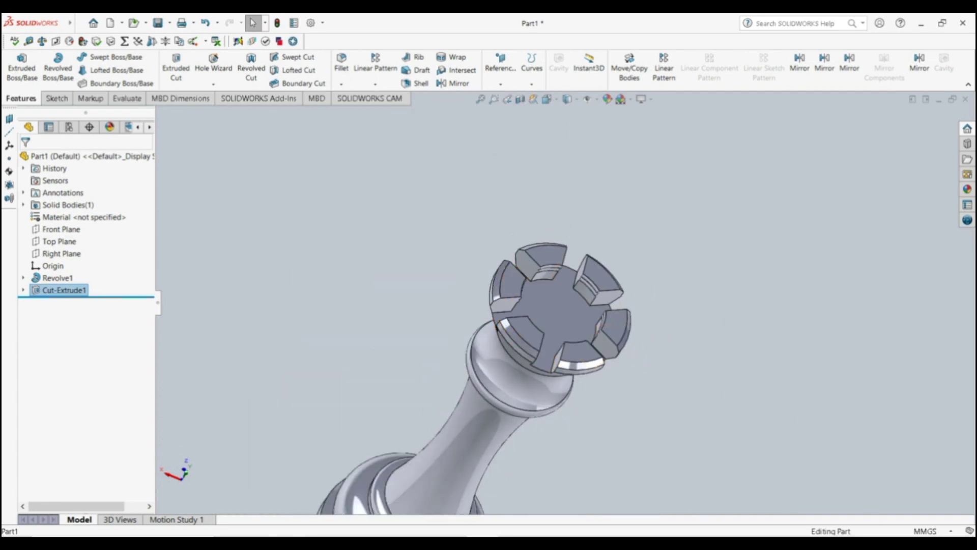
middle_click_drag(714, 428, 667, 344)
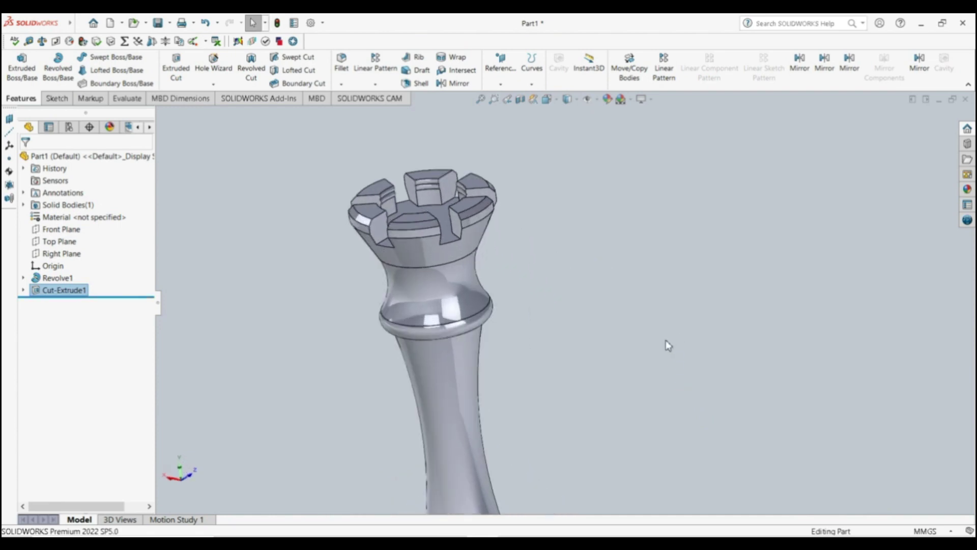